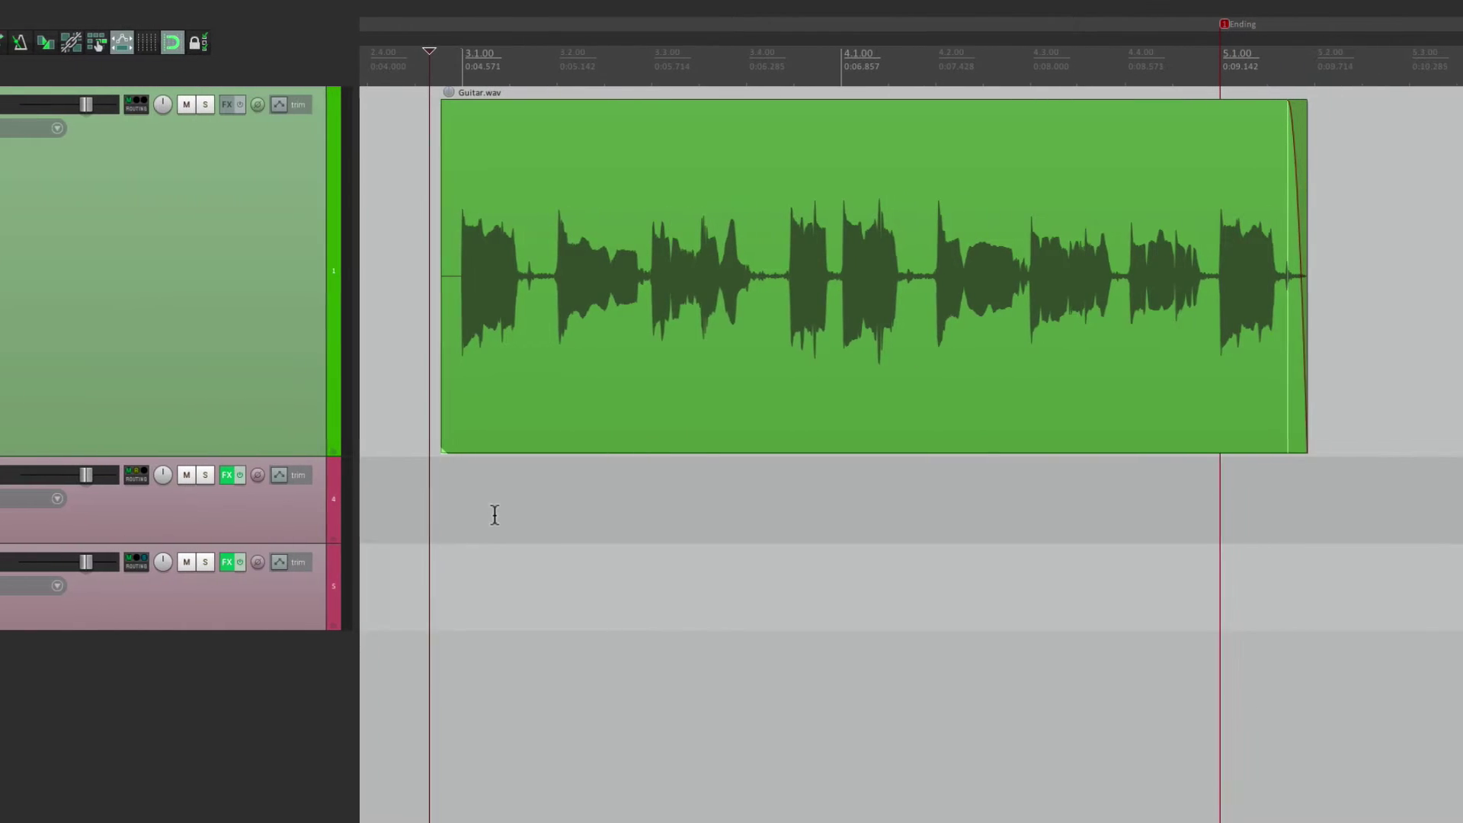
- Audition the guitar recording, then return the edit point to the start of Guitar.wav
{"action": "key", "text": "space"}
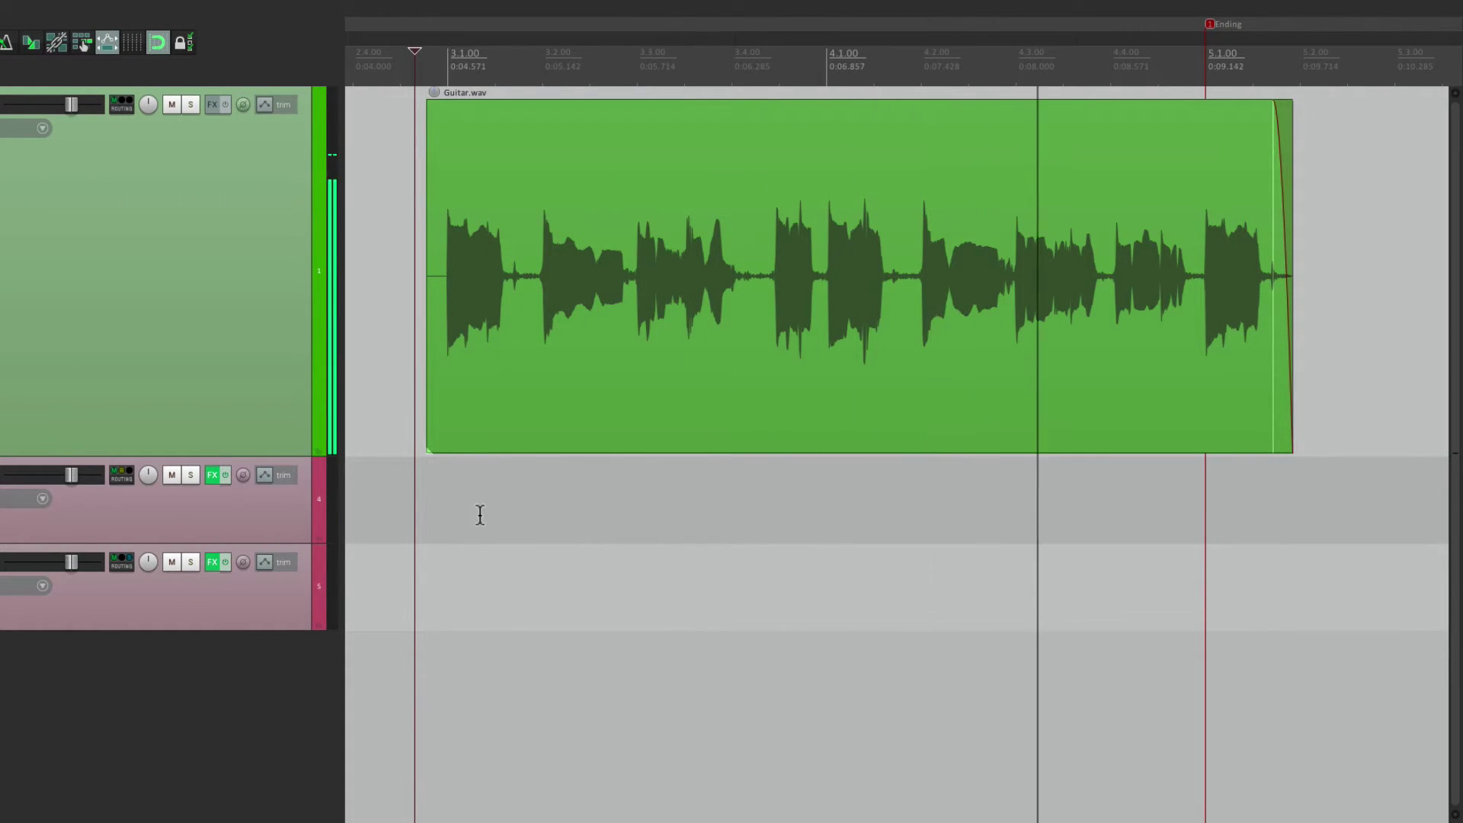
{"action": "key", "text": "space"}
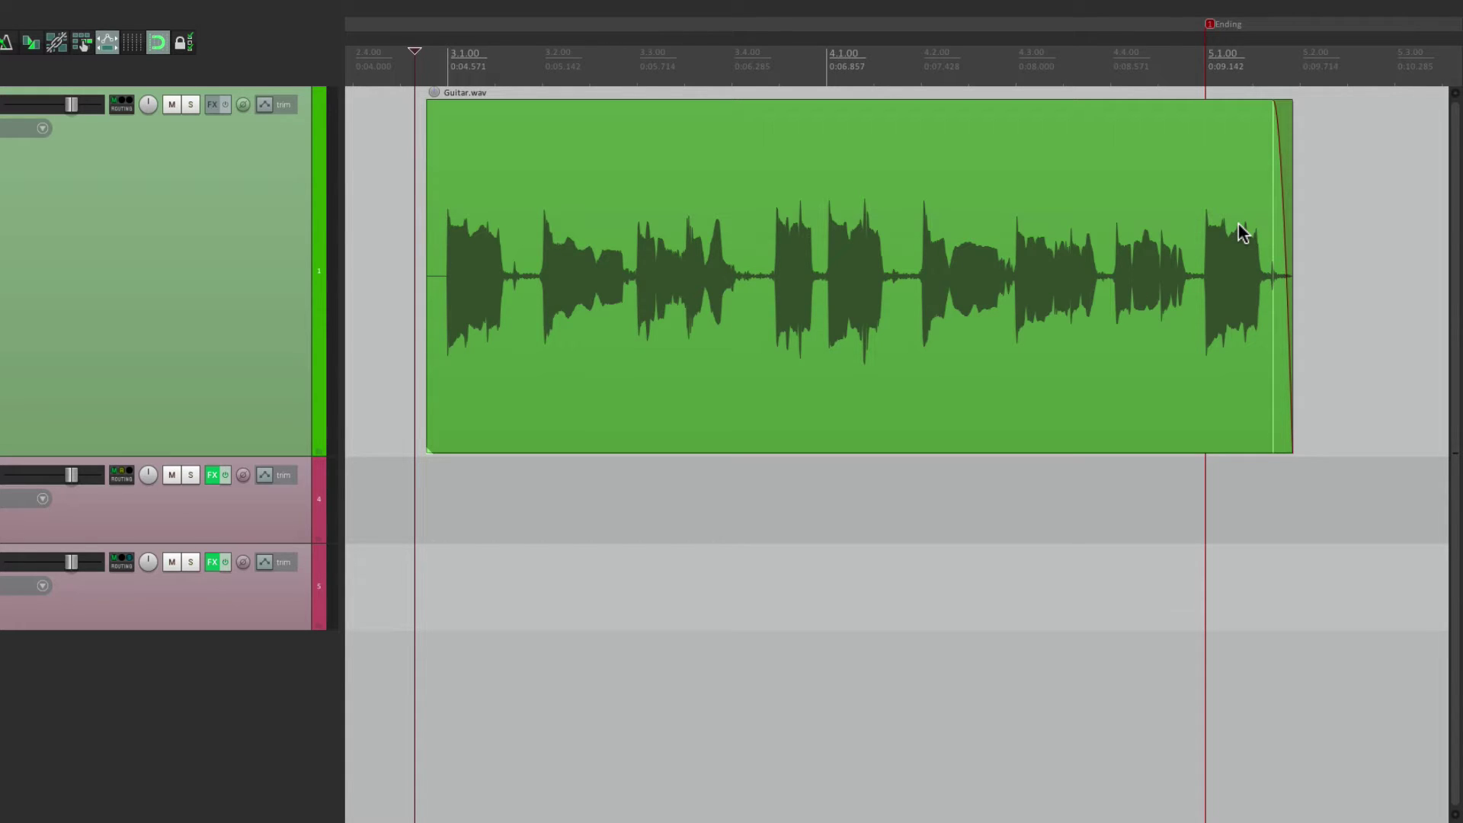
{"action": "left_click", "coordinate": [974, 491]}
{"action": "key", "text": "space"}
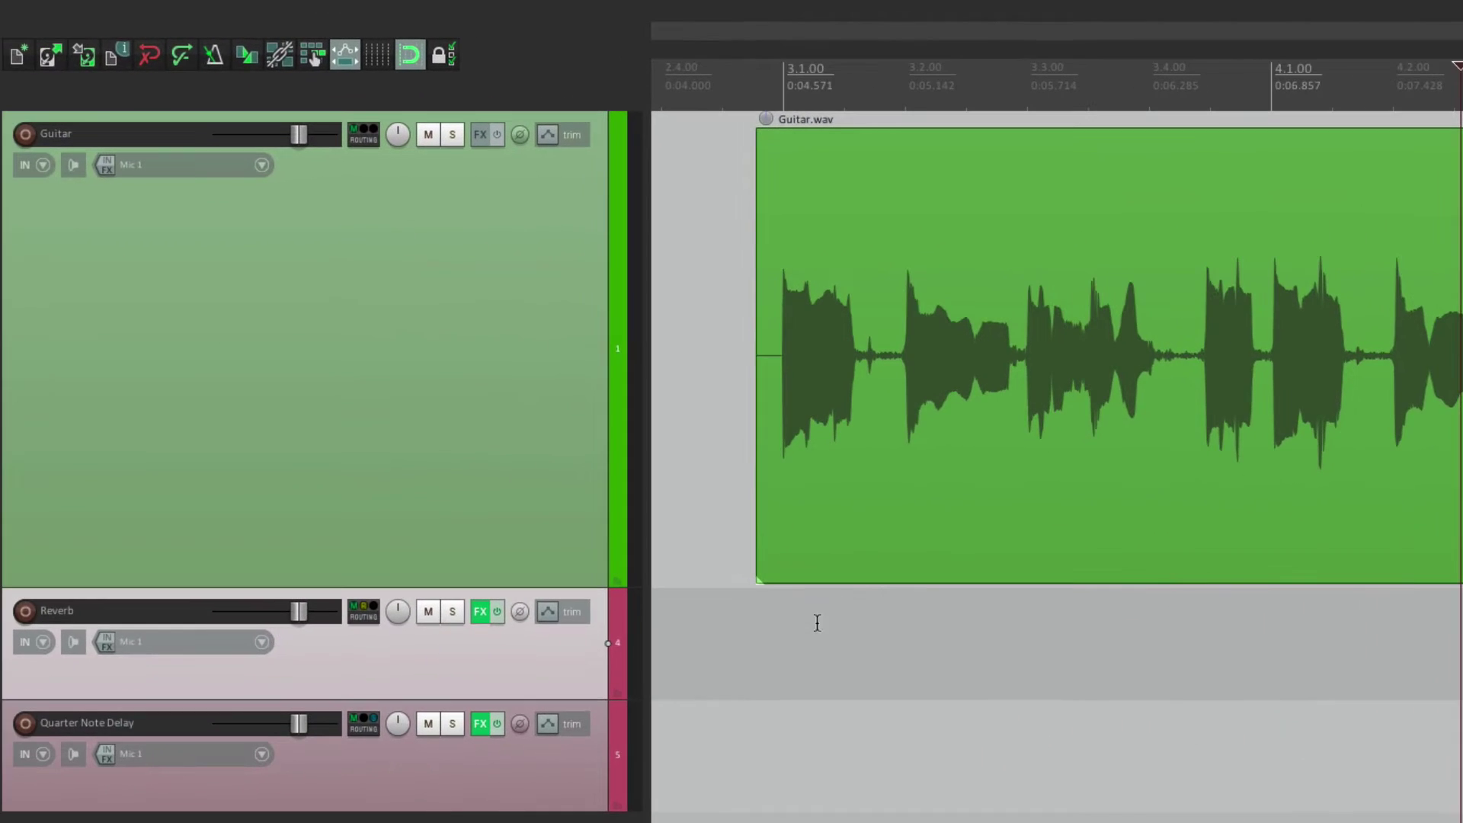
{"action": "left_click", "coordinate": [428, 490]}
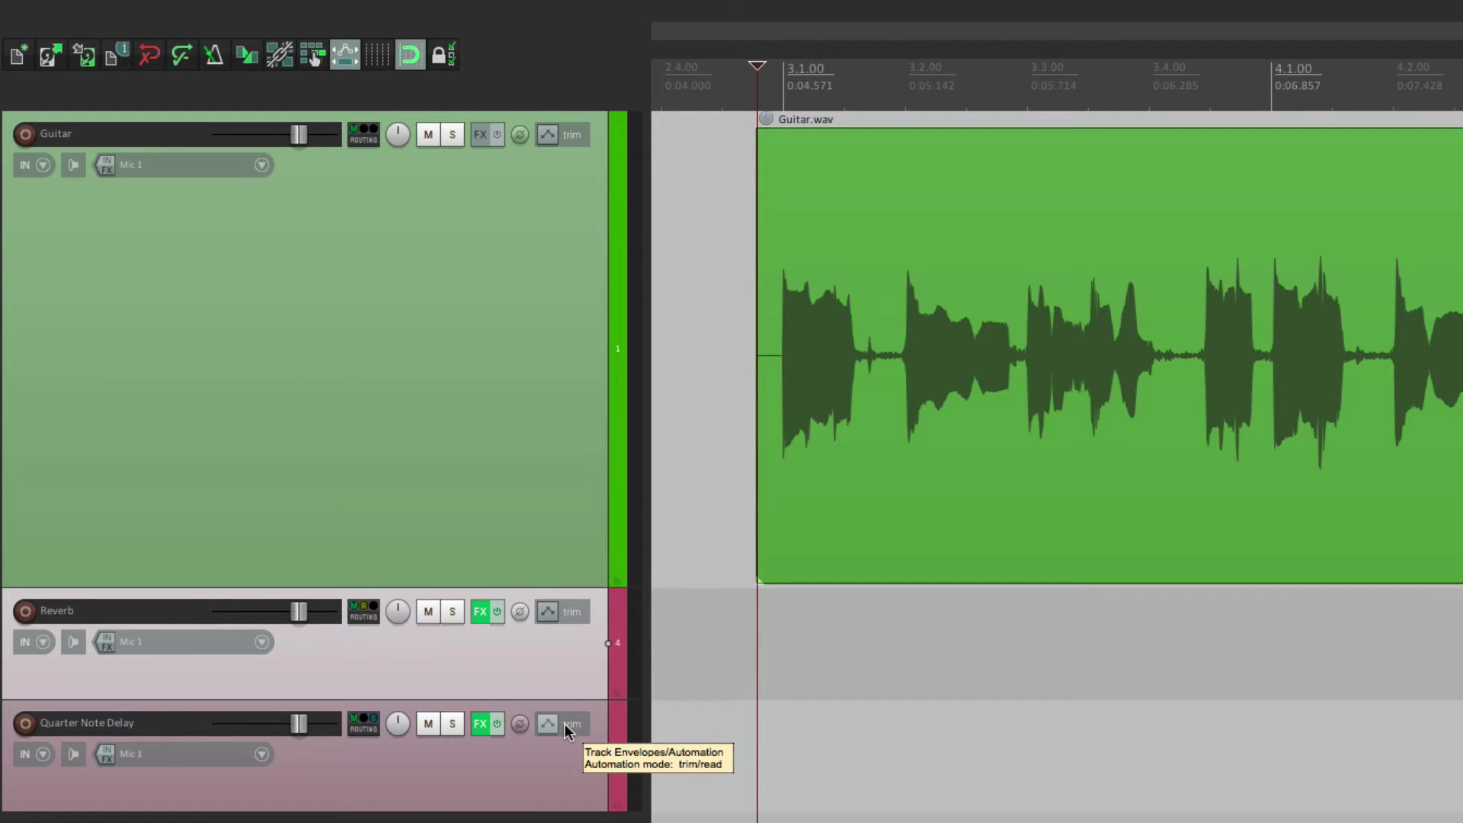
{"action": "left_click", "coordinate": [548, 782]}
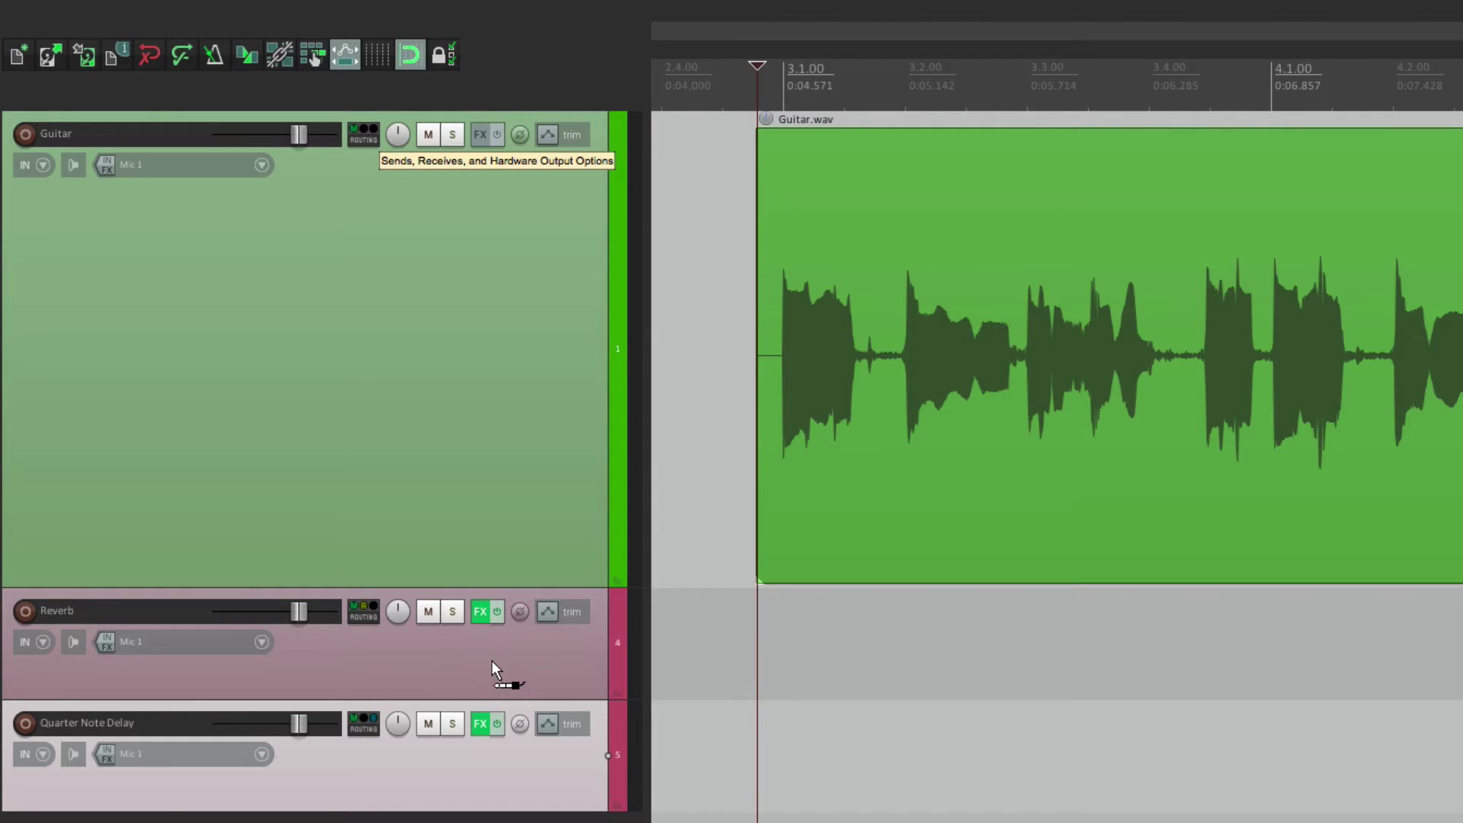
- Create a Guitar send to the Reverb track and lower it to -15.67 dB
{"action": "left_click_drag", "start_coordinate": [491, 660], "coordinate": [492, 660]}
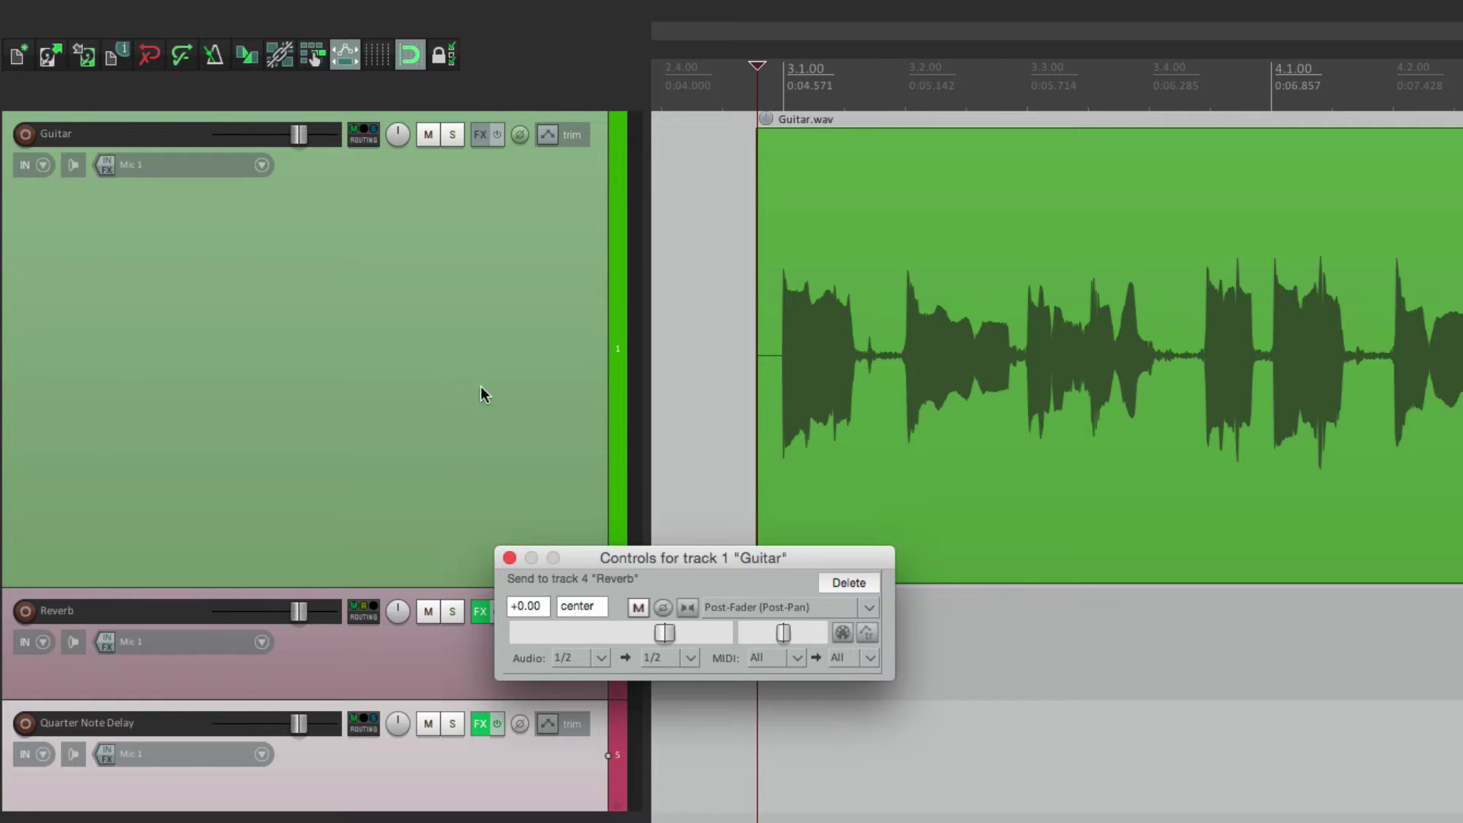
{"action": "left_click", "coordinate": [509, 557]}
{"action": "left_click", "coordinate": [364, 137]}
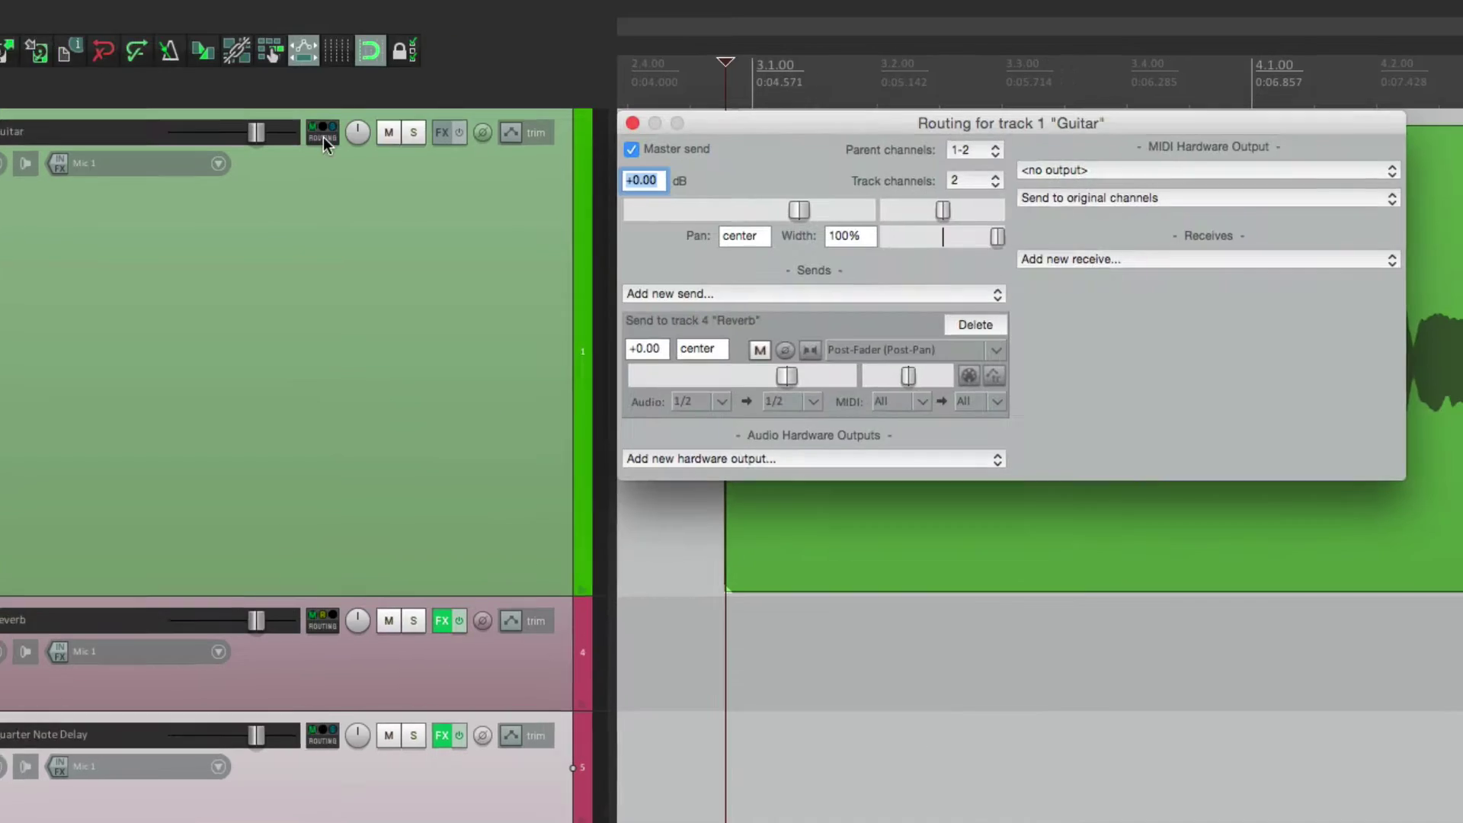
{"action": "left_click_drag", "start_coordinate": [465, 421], "coordinate": [405, 410]}
{"action": "key", "text": "space"}
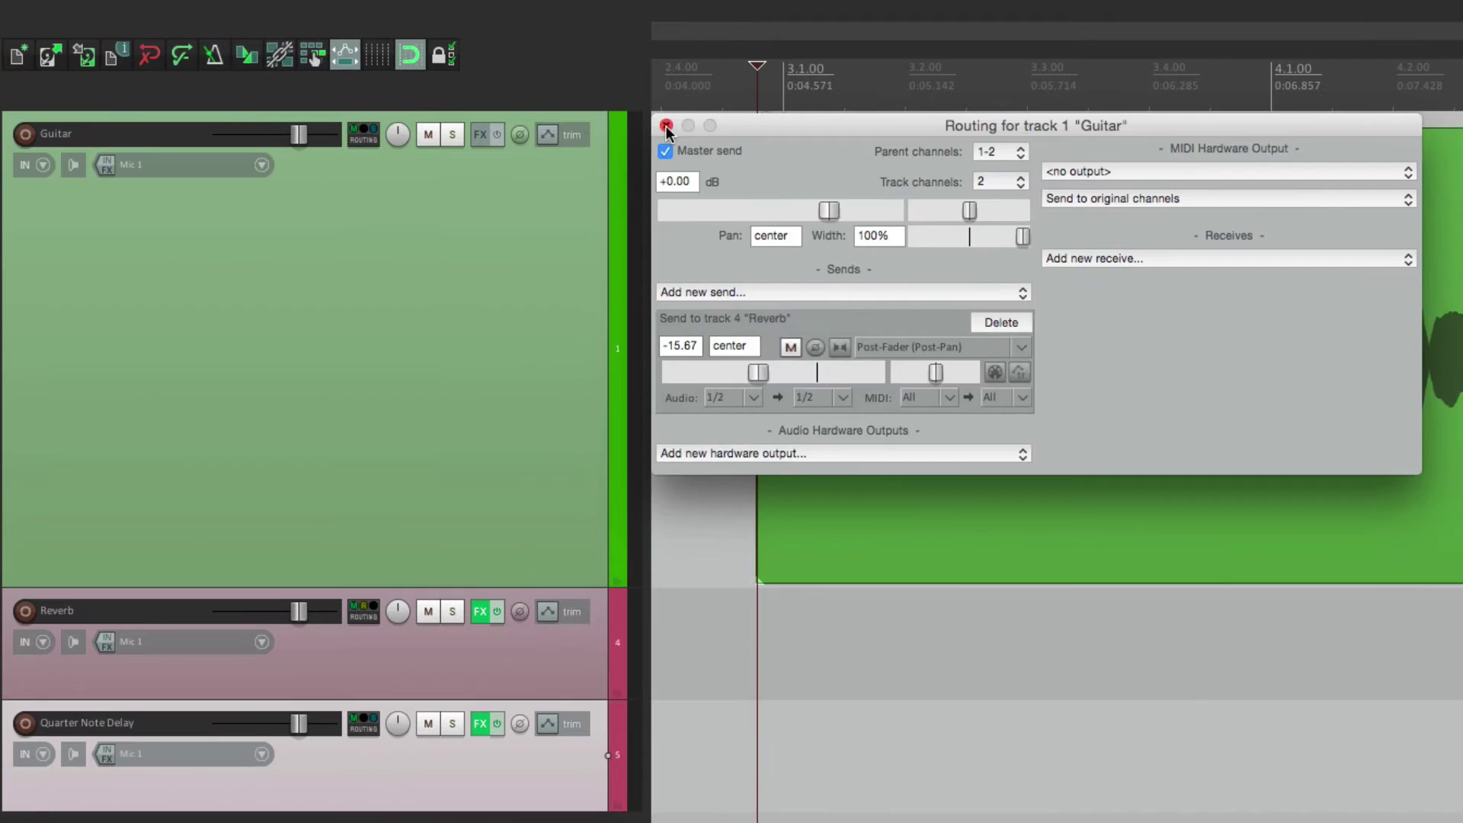
- Create a second send from Guitar to the Quarter Note Delay track
{"action": "left_click", "coordinate": [666, 125]}
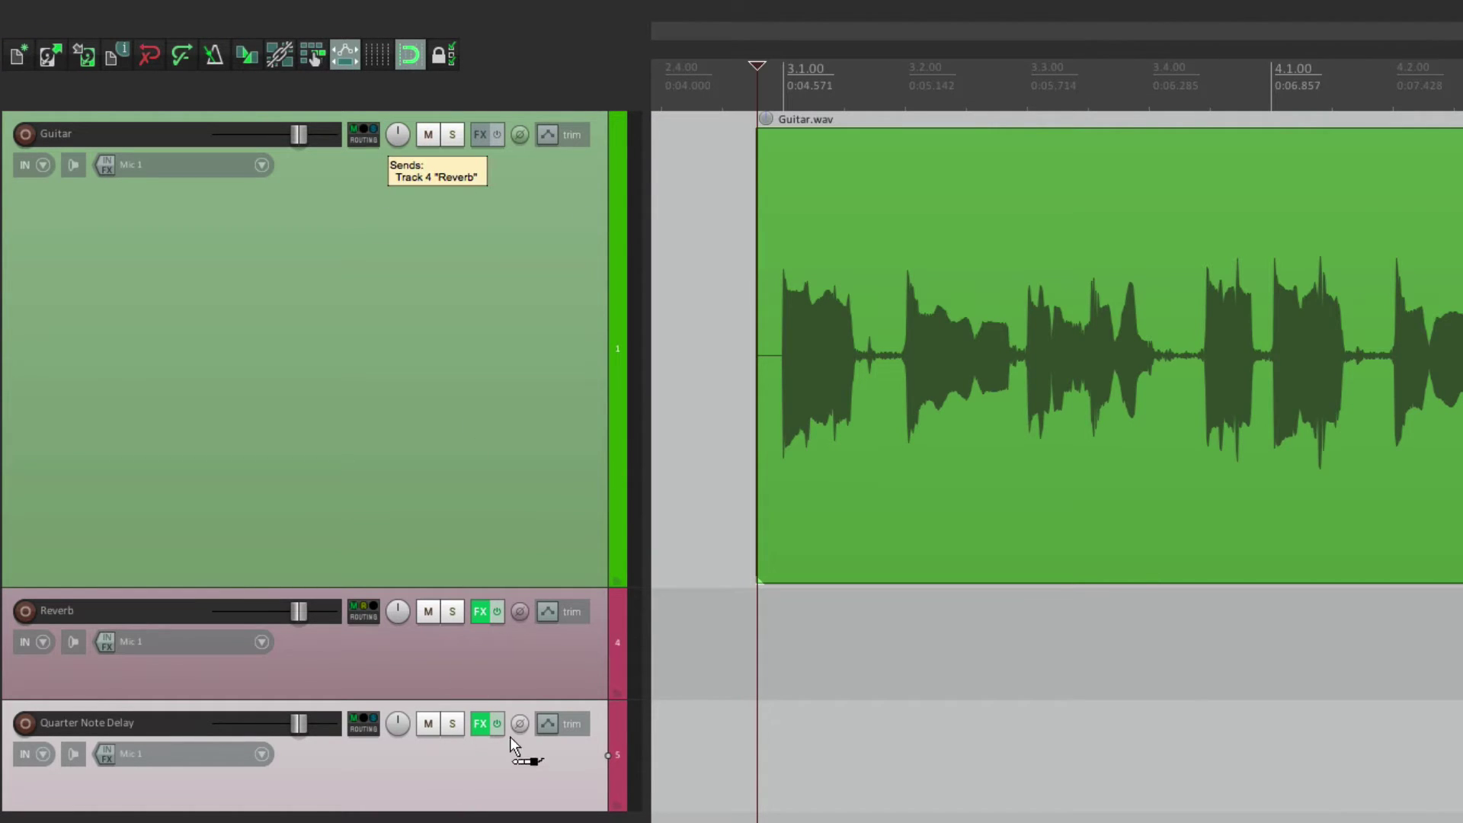
{"action": "left_click_drag", "start_coordinate": [506, 761], "coordinate": [505, 761]}
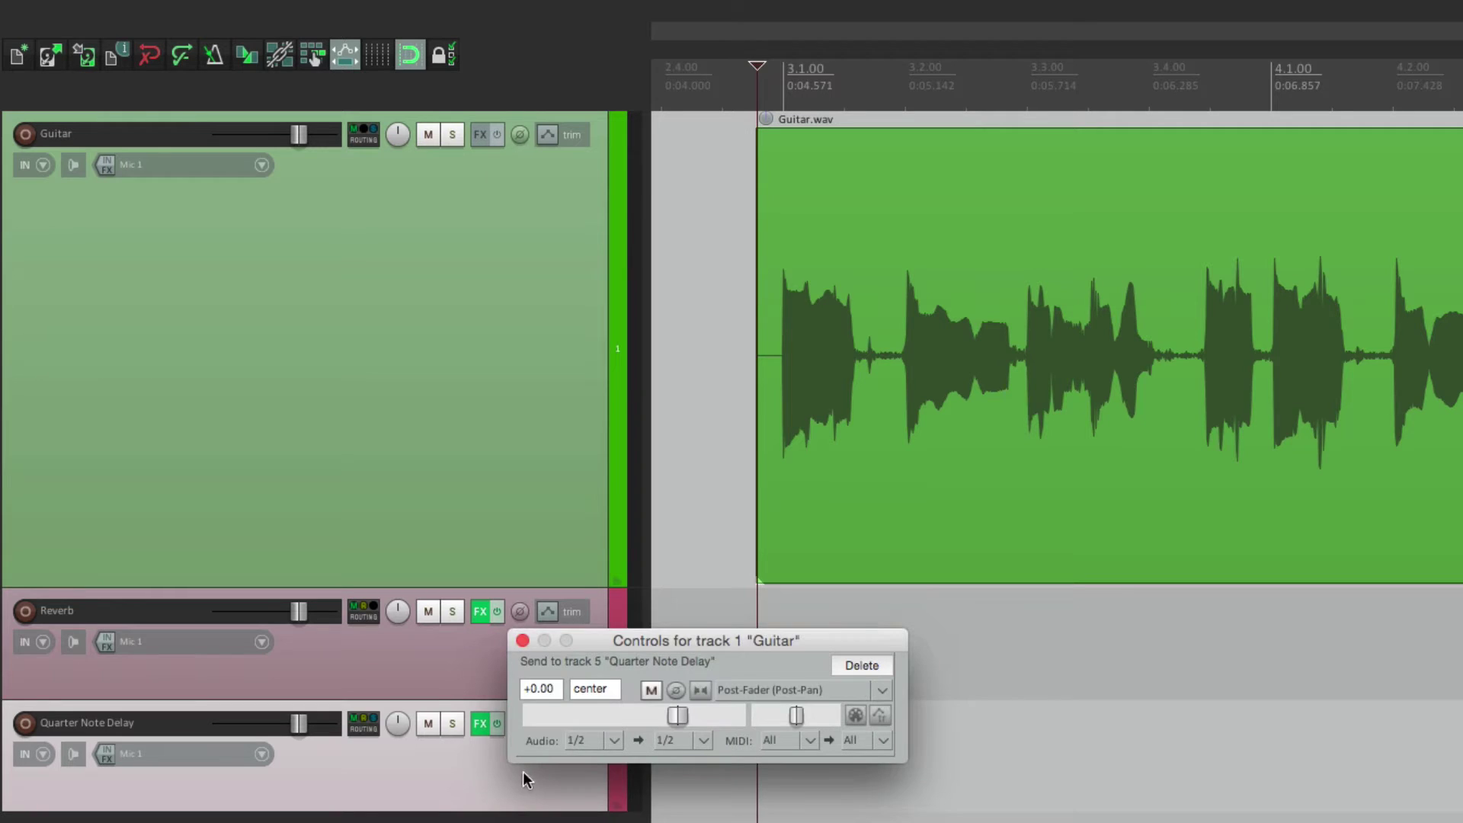
{"action": "left_click", "coordinate": [523, 640]}
- Set the Quarter Note Delay send to -15.28 dB while auditioning playback
{"action": "left_click", "coordinate": [363, 134]}
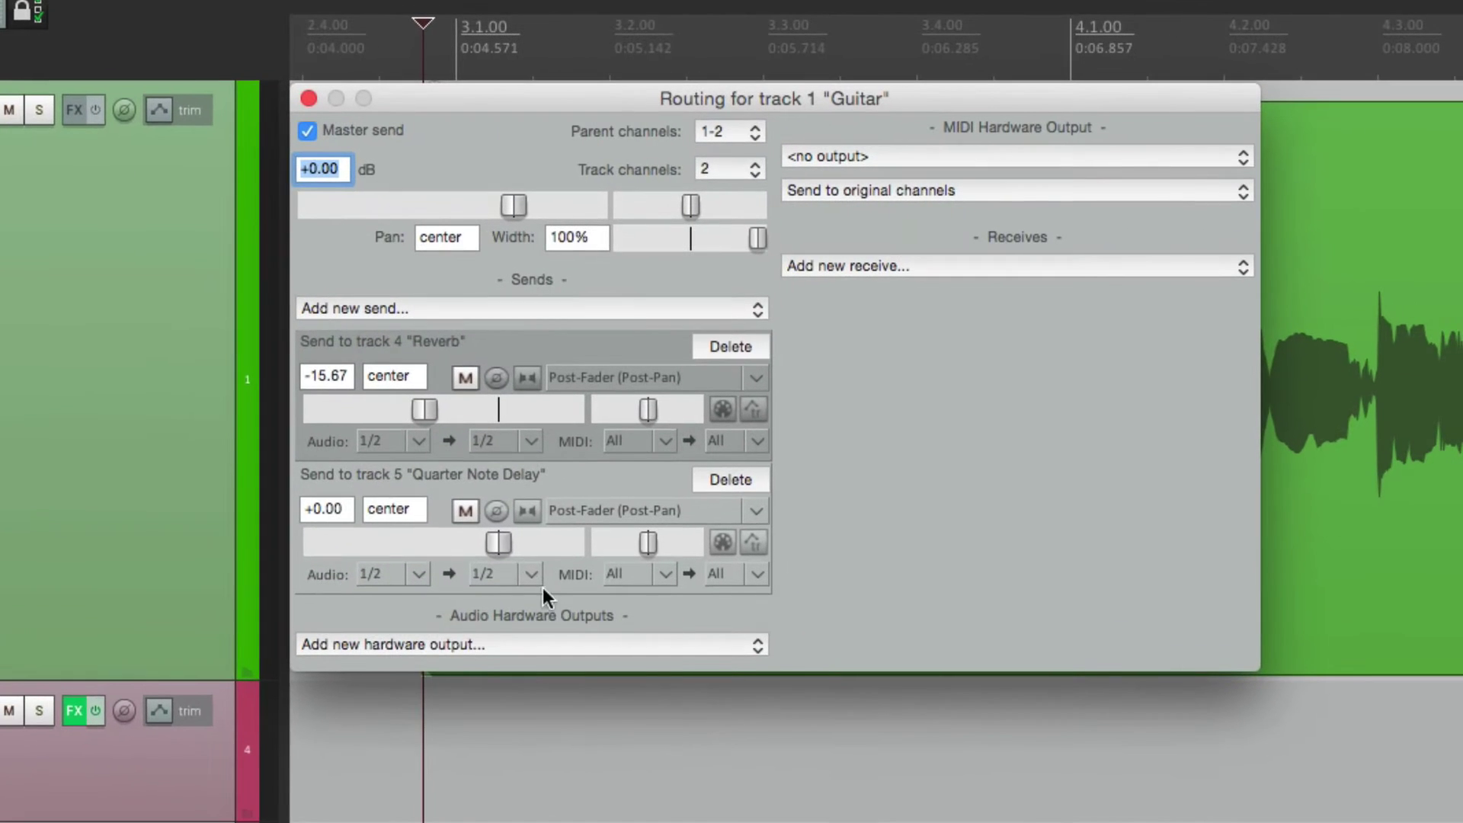
{"action": "left_click_drag", "start_coordinate": [503, 541], "coordinate": [461, 542]}
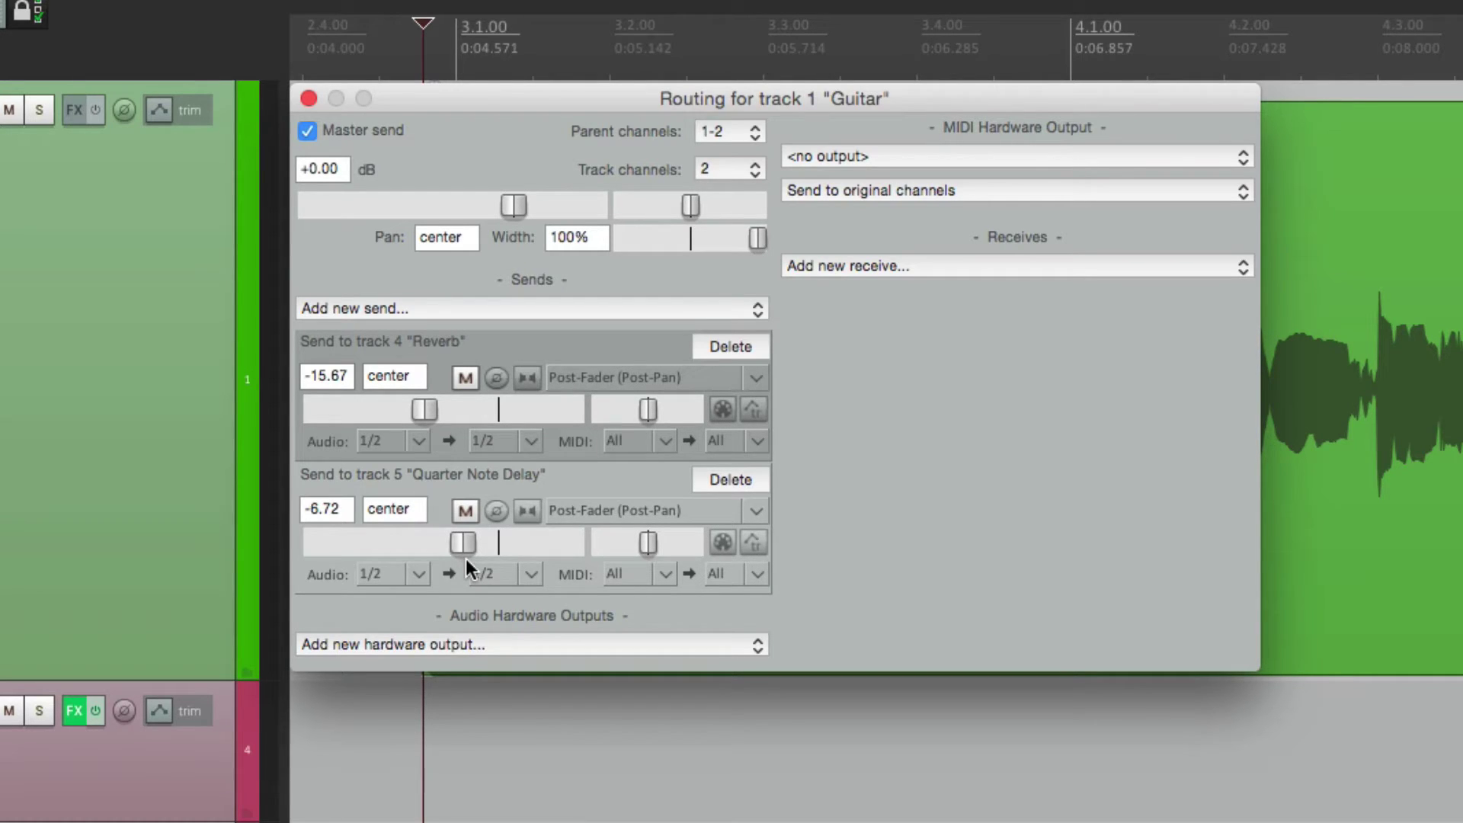
{"action": "key", "text": "space"}
{"action": "left_click_drag", "start_coordinate": [463, 533], "coordinate": [427, 564]}
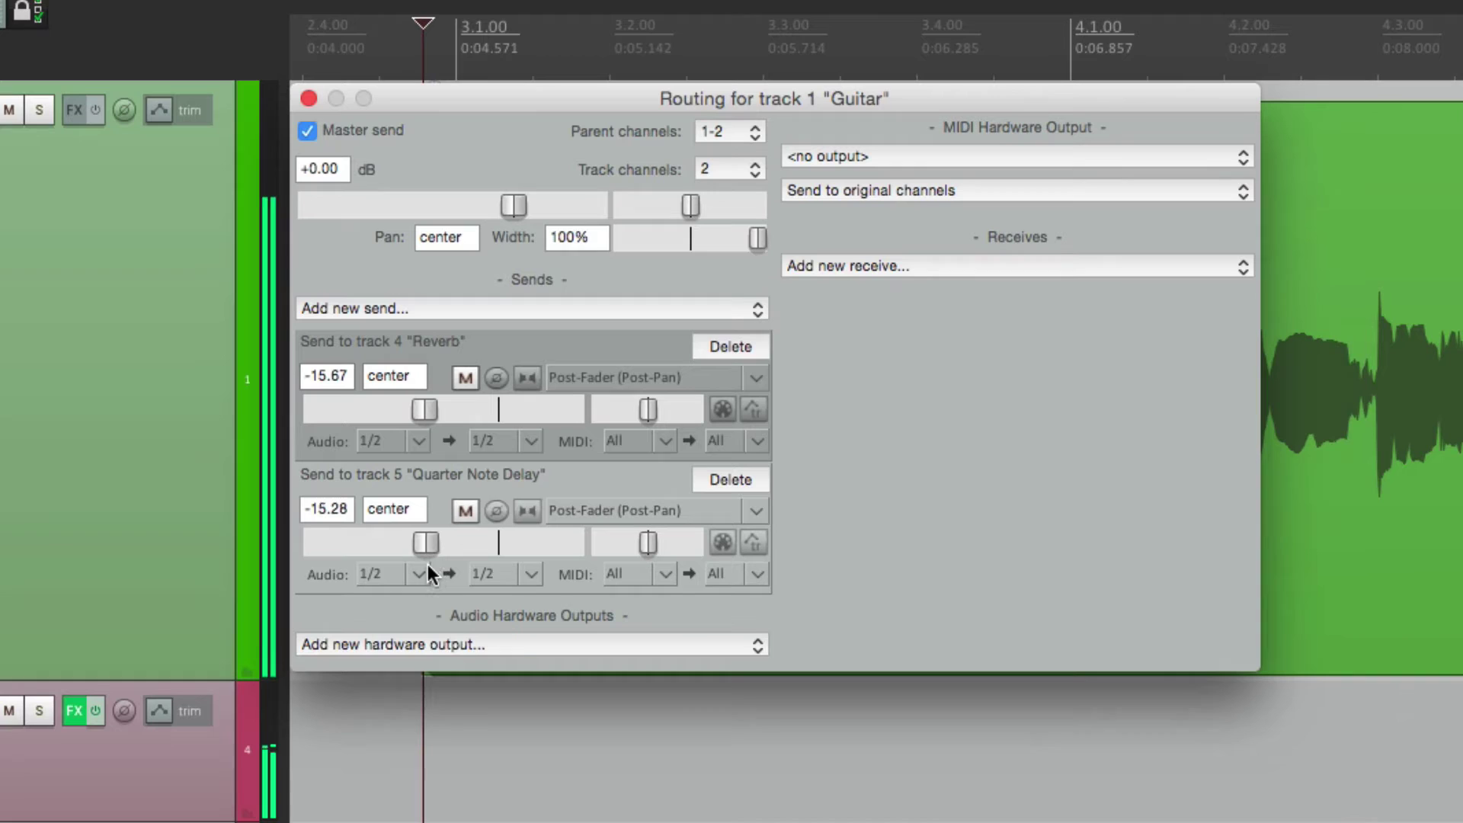
{"action": "key", "text": "space"}
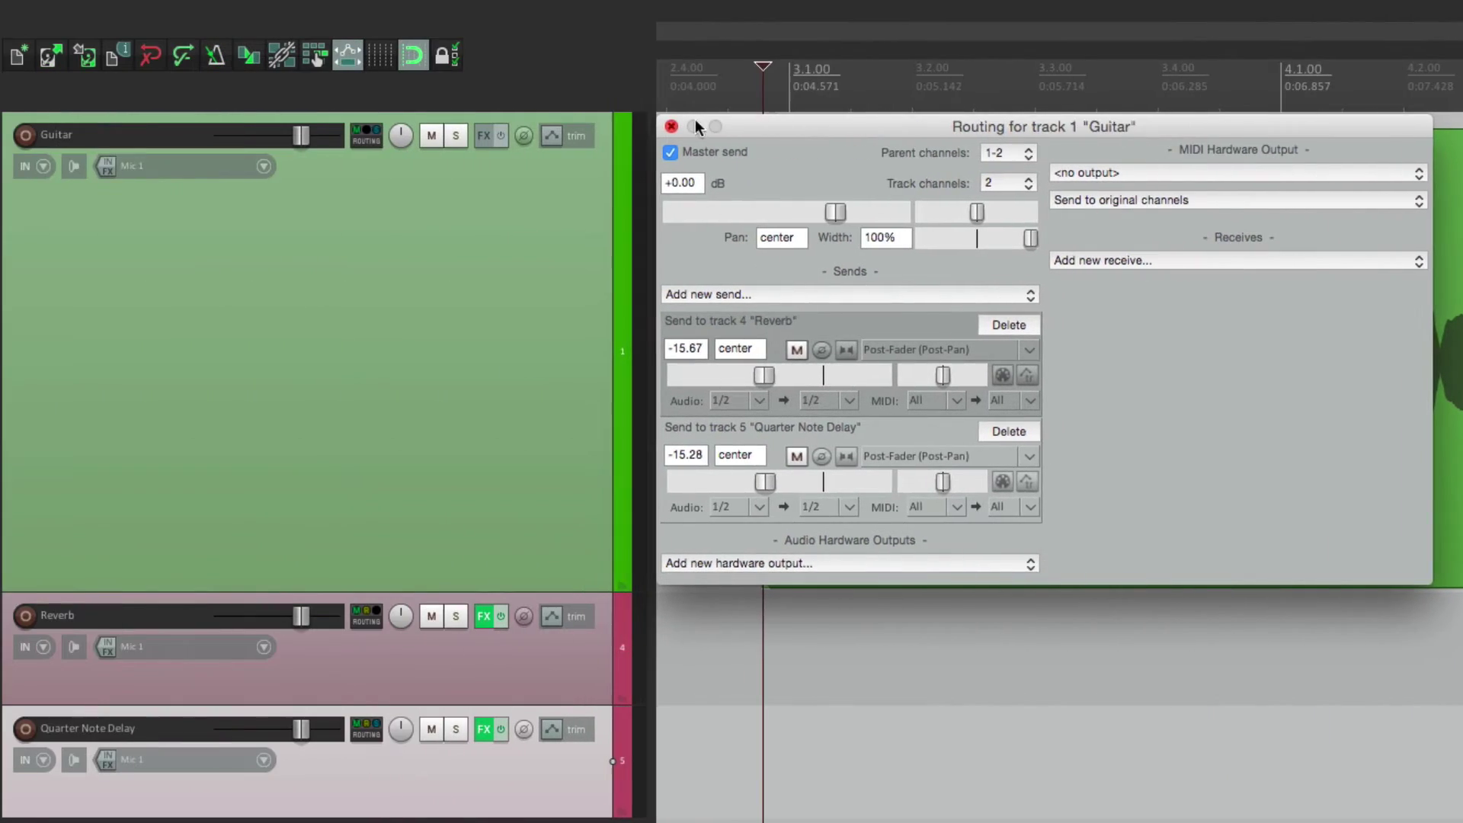
- Show and arm Guitar's Reverb Send Volume envelope, mute Quarter Note Delay, and play
{"action": "left_click", "coordinate": [27, 125]}
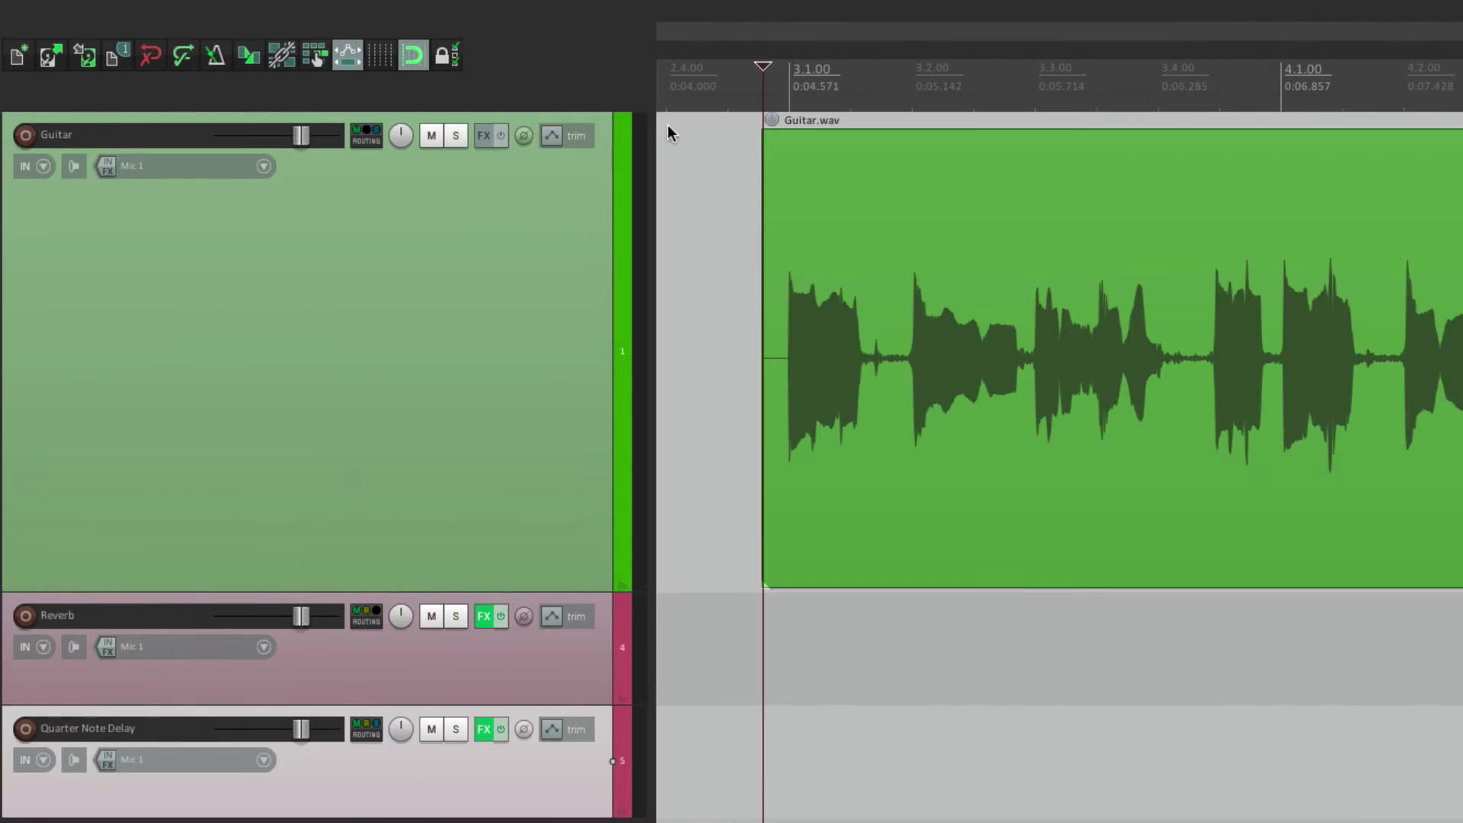
{"action": "left_click", "coordinate": [549, 139]}
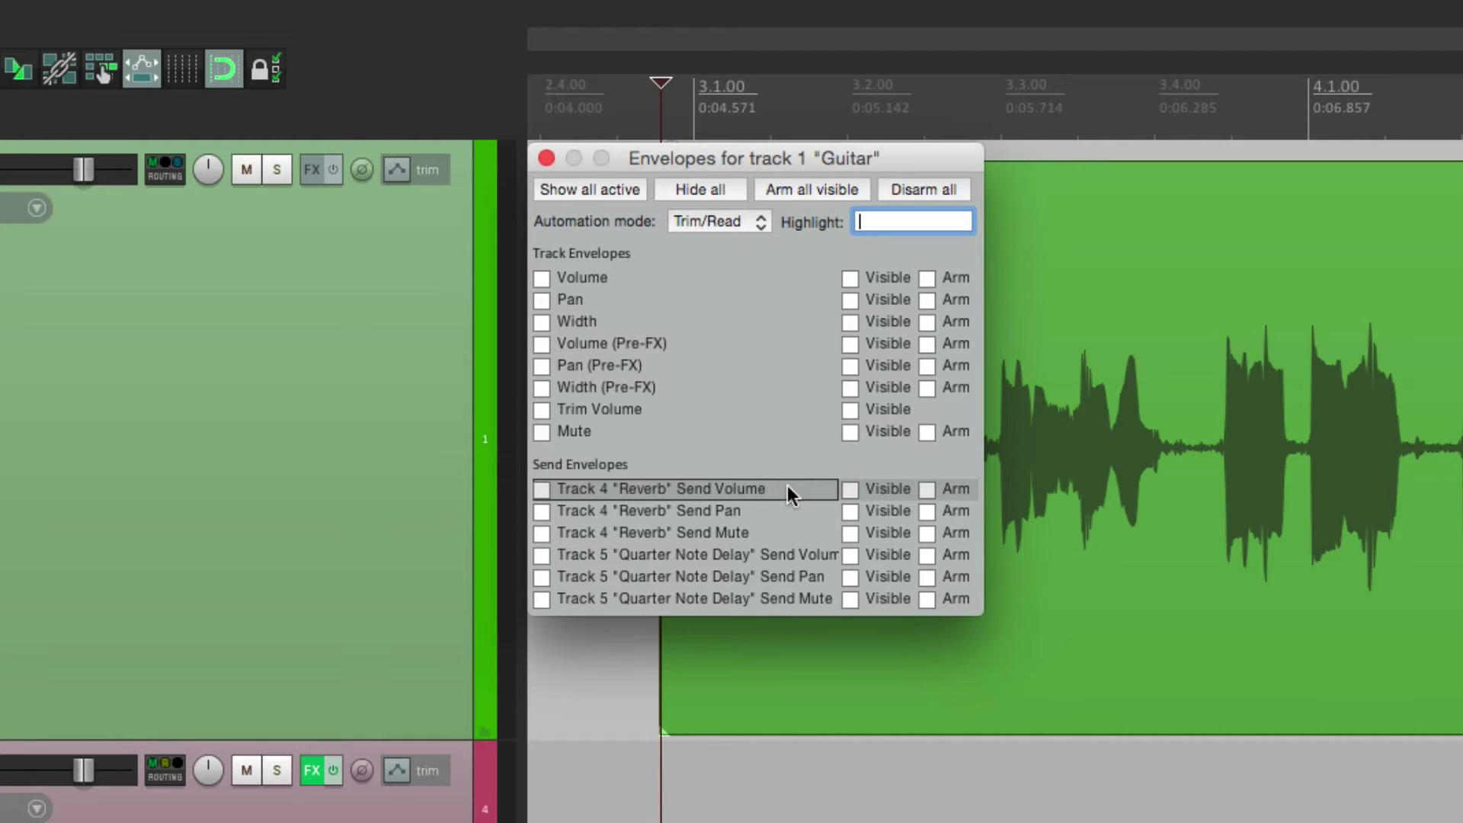
{"action": "left_click", "coordinate": [542, 491]}
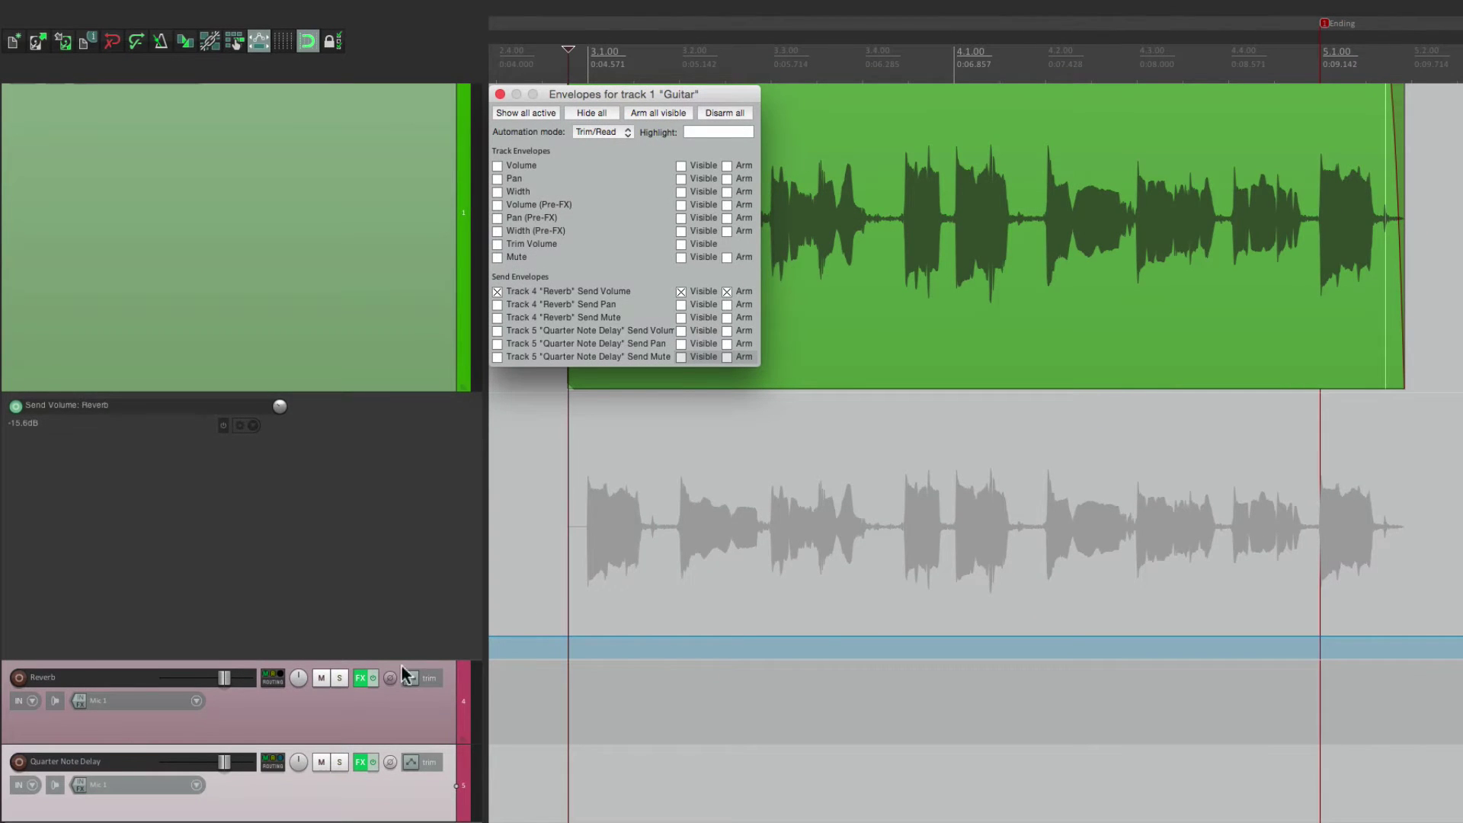
{"action": "left_click", "coordinate": [321, 762]}
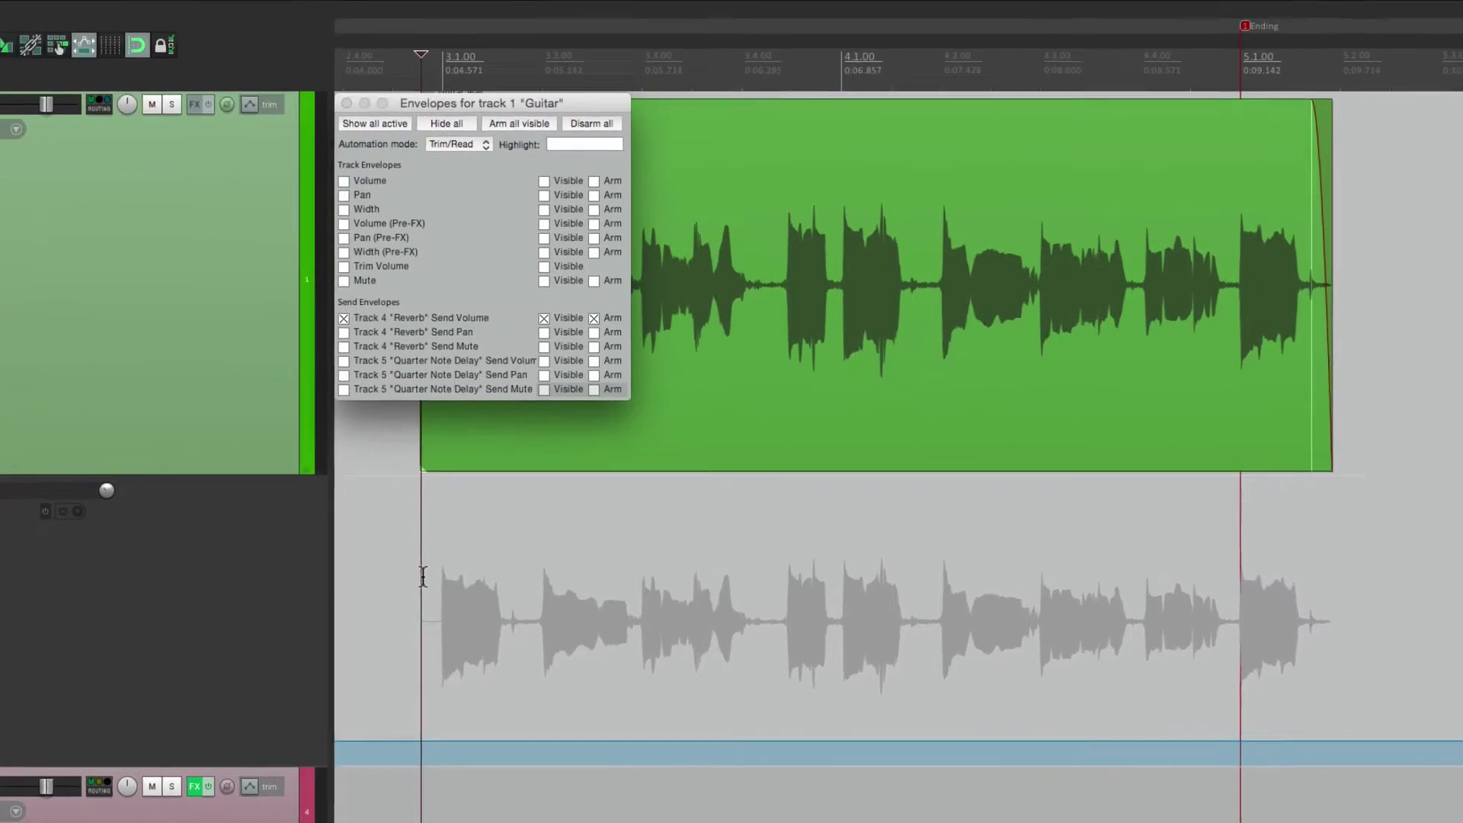
{"action": "key", "text": "space"}
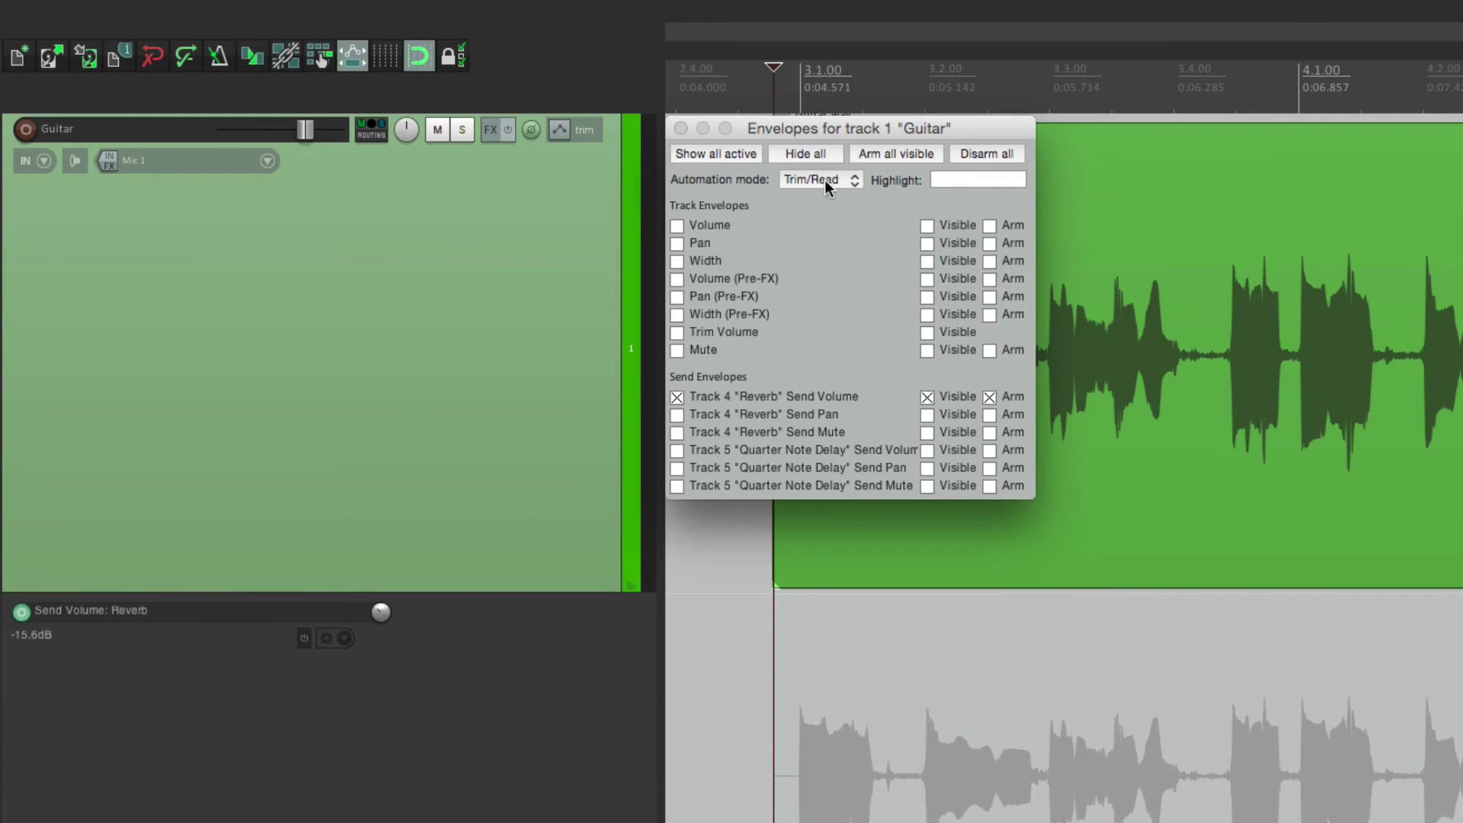
- Switch the Guitar track's automation mode to Write
{"action": "left_click", "coordinate": [340, 154]}
{"action": "left_click", "coordinate": [847, 260]}
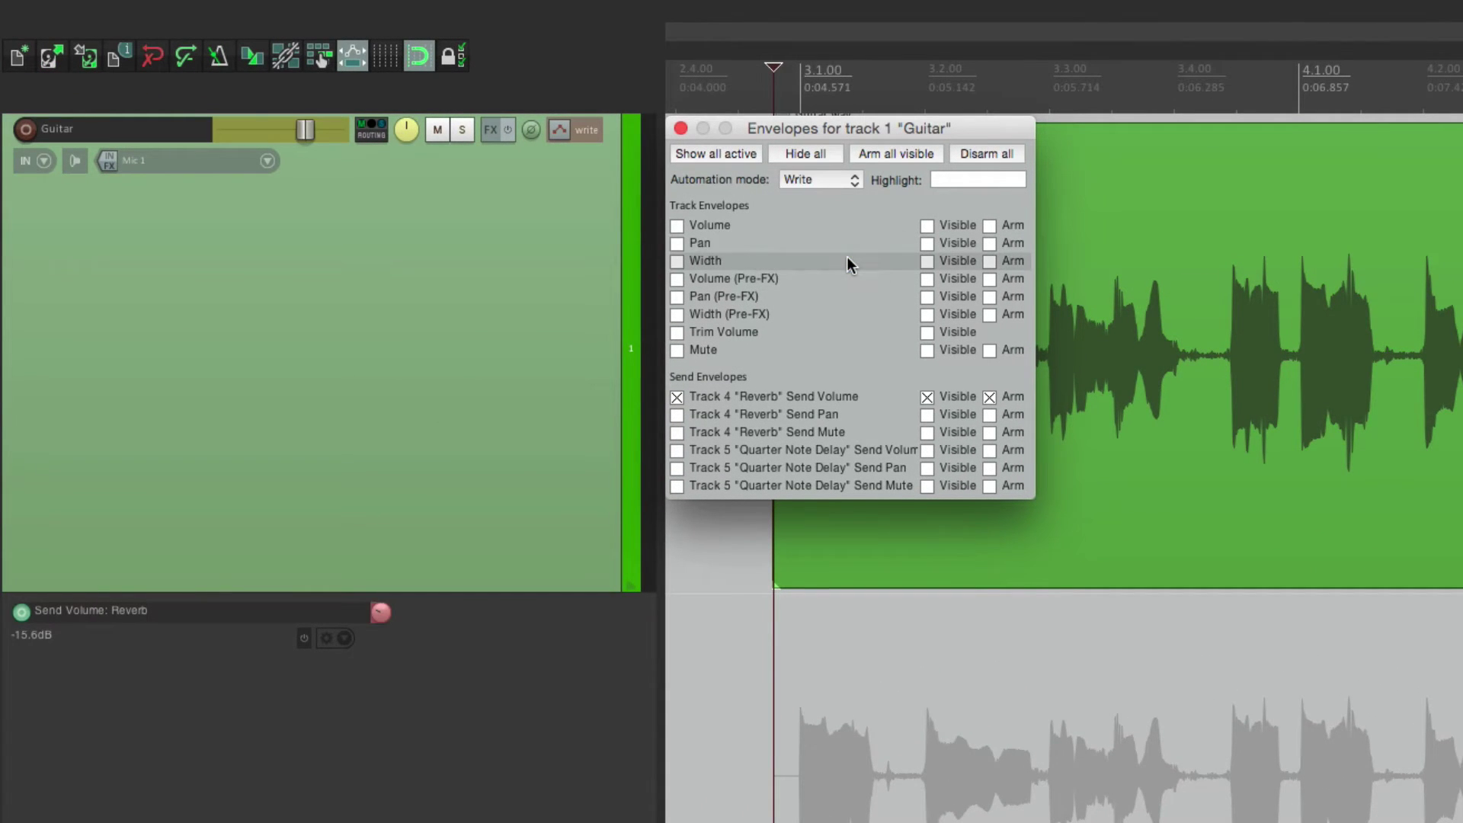
{"action": "left_click", "coordinate": [681, 128]}
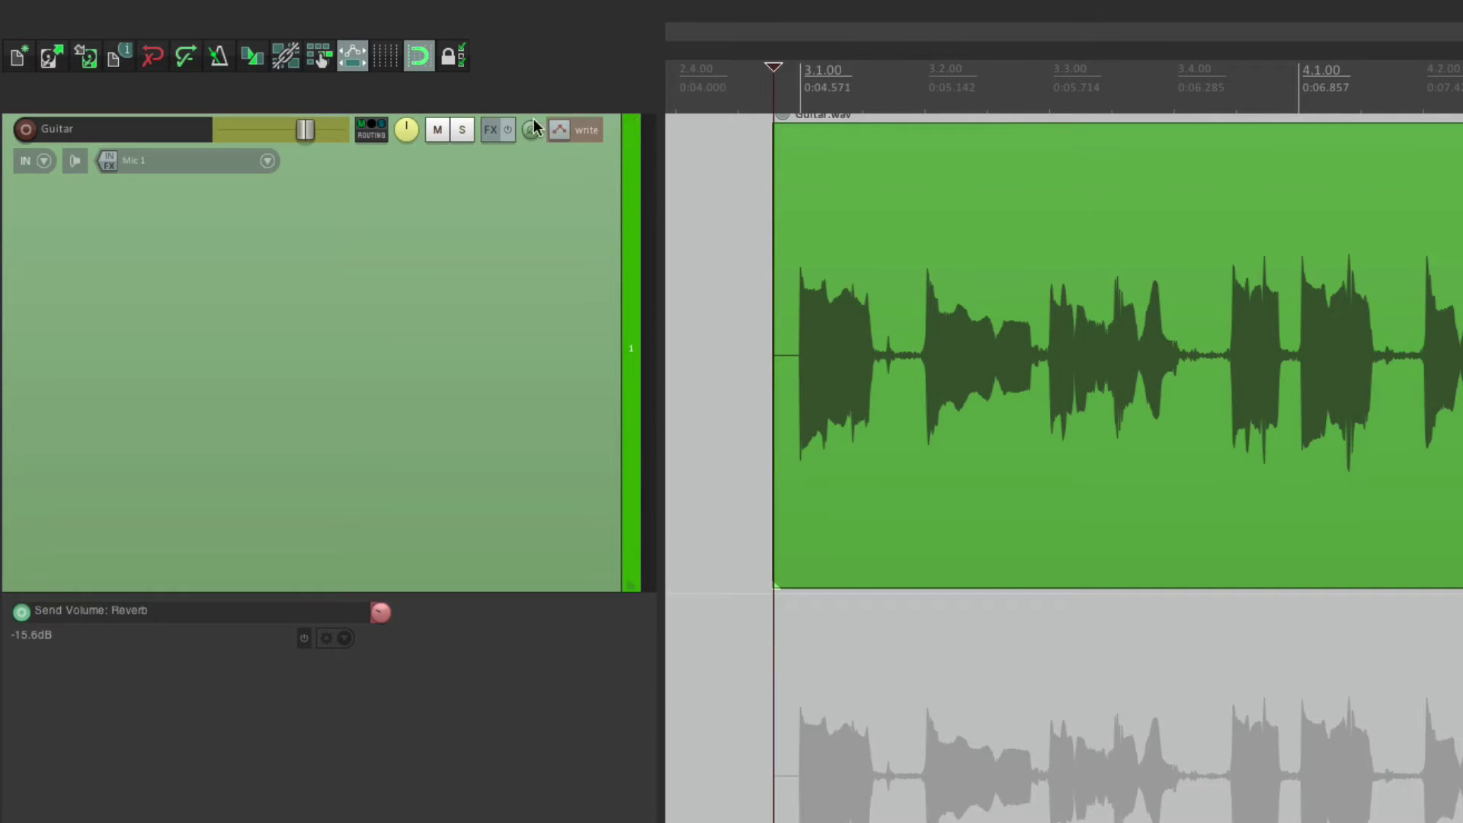
{"action": "left_click", "coordinate": [371, 131]}
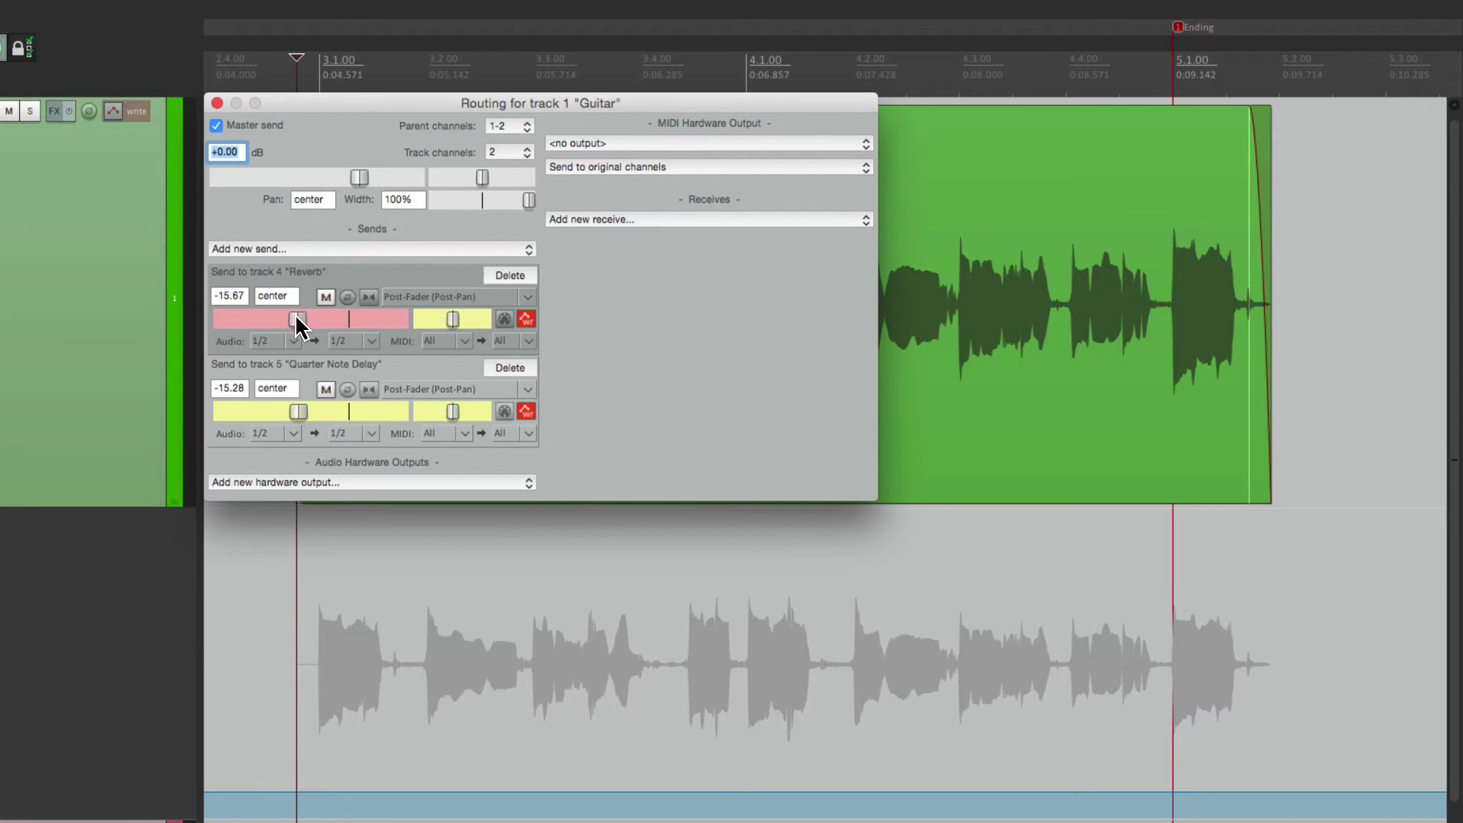
- Write a rising Reverb send move during playback from just before beat 4.3
{"action": "key", "text": "space"}
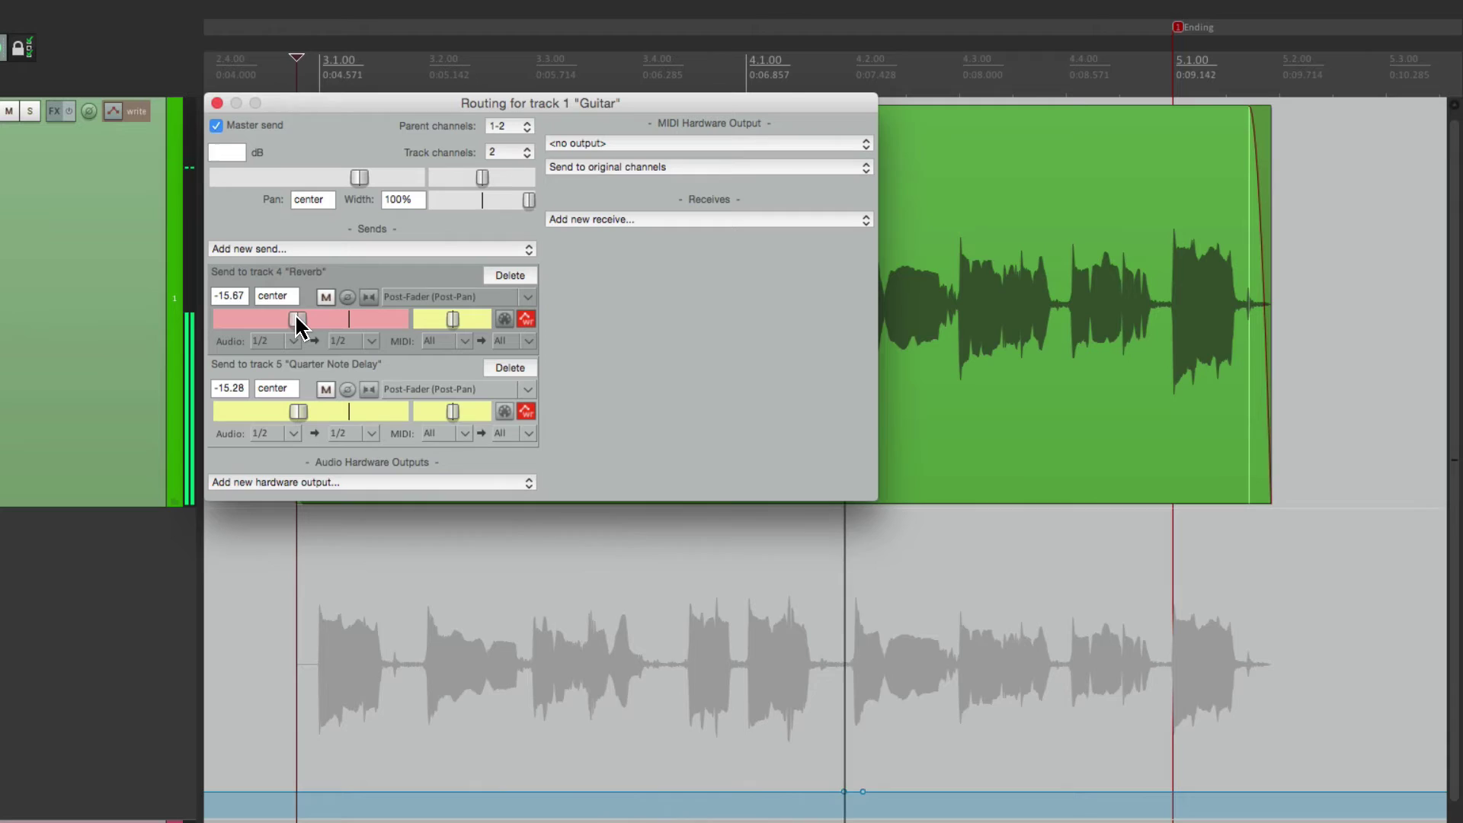
{"action": "left_click_drag", "start_coordinate": [298, 318], "coordinate": [350, 318]}
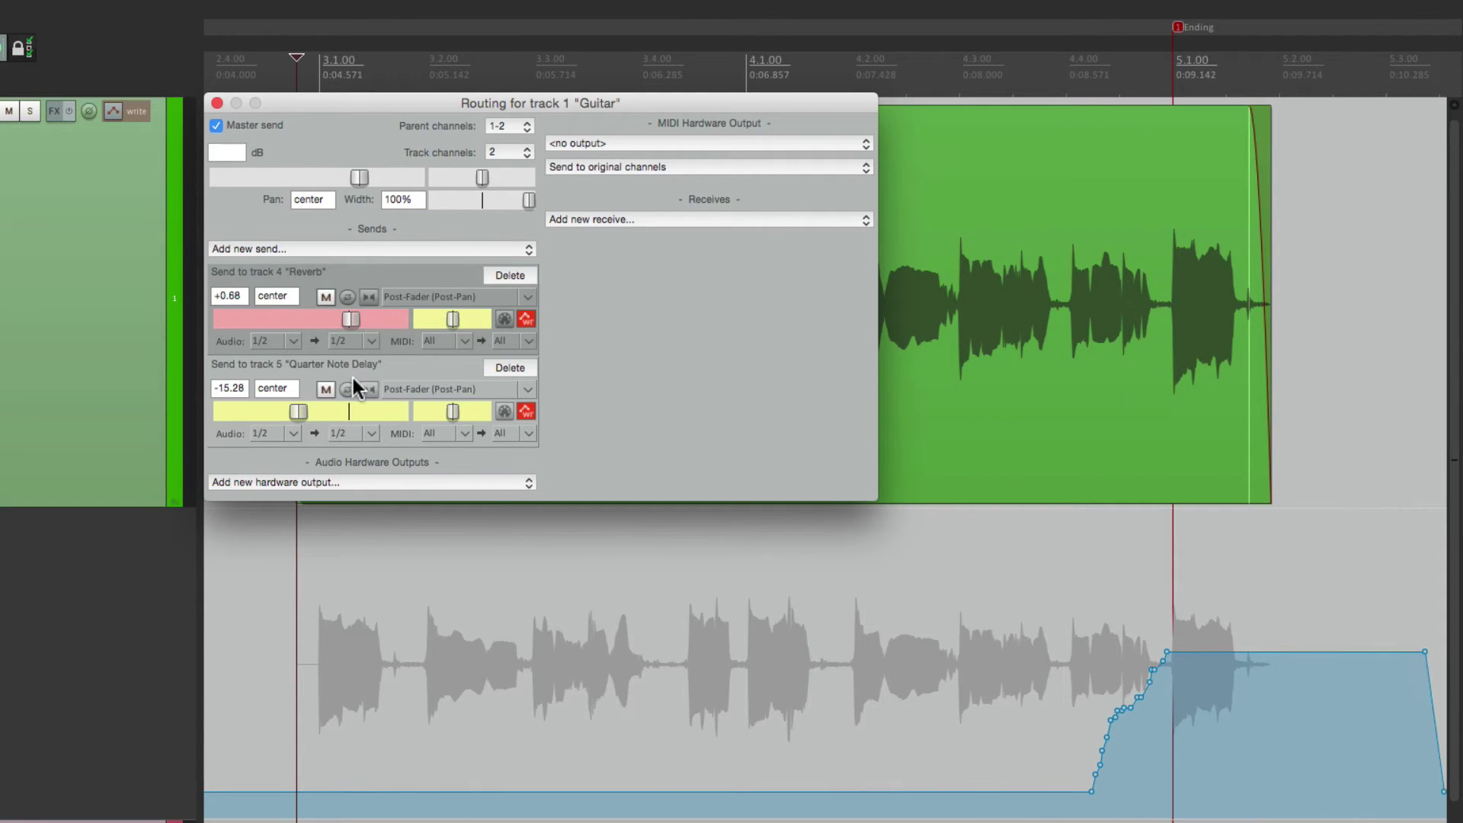
{"action": "scroll", "coordinate": [646, 733], "scroll_direction": "right", "scroll_amount": 5}
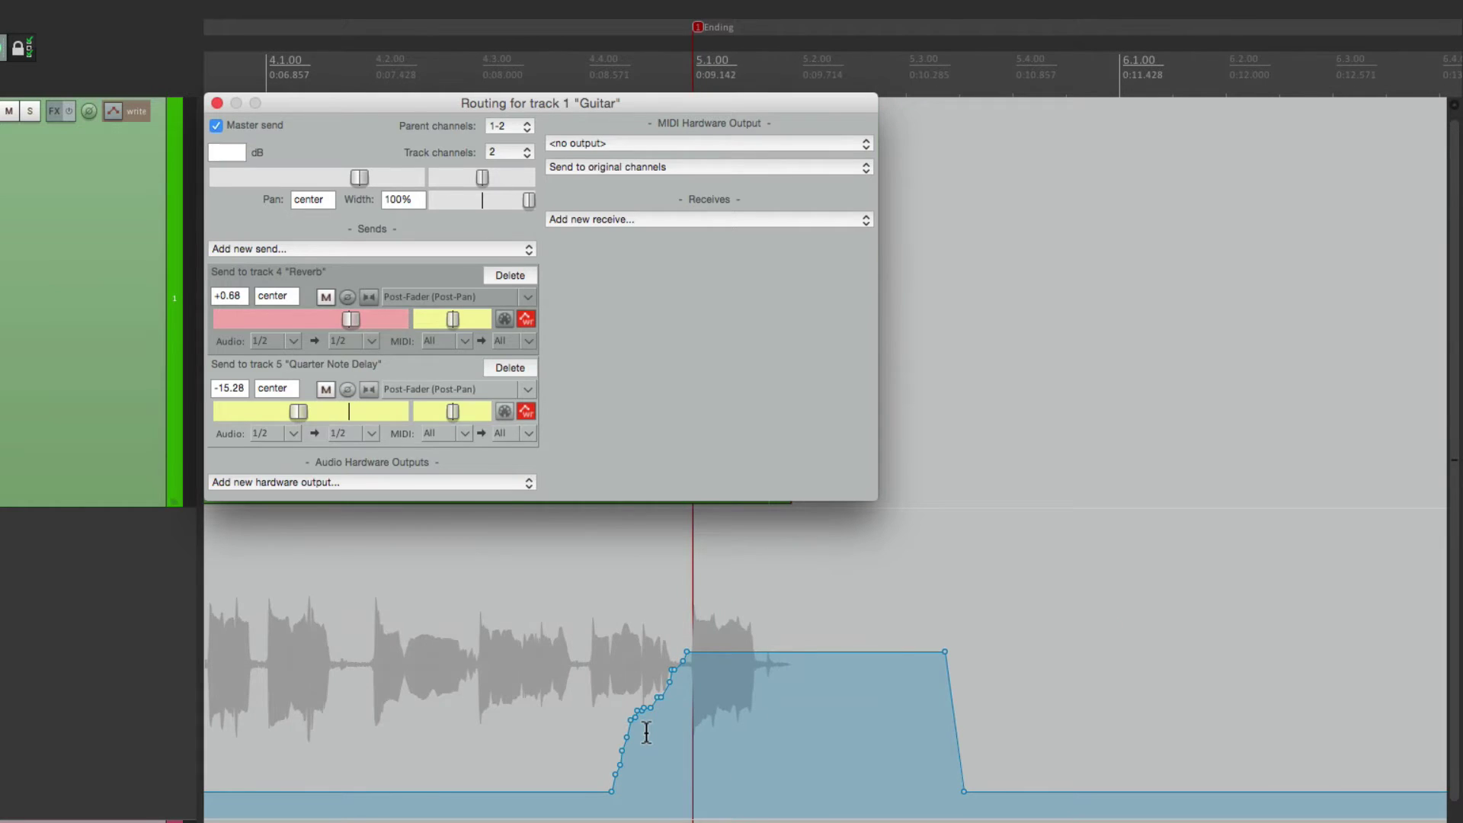
{"action": "left_click", "coordinate": [469, 669]}
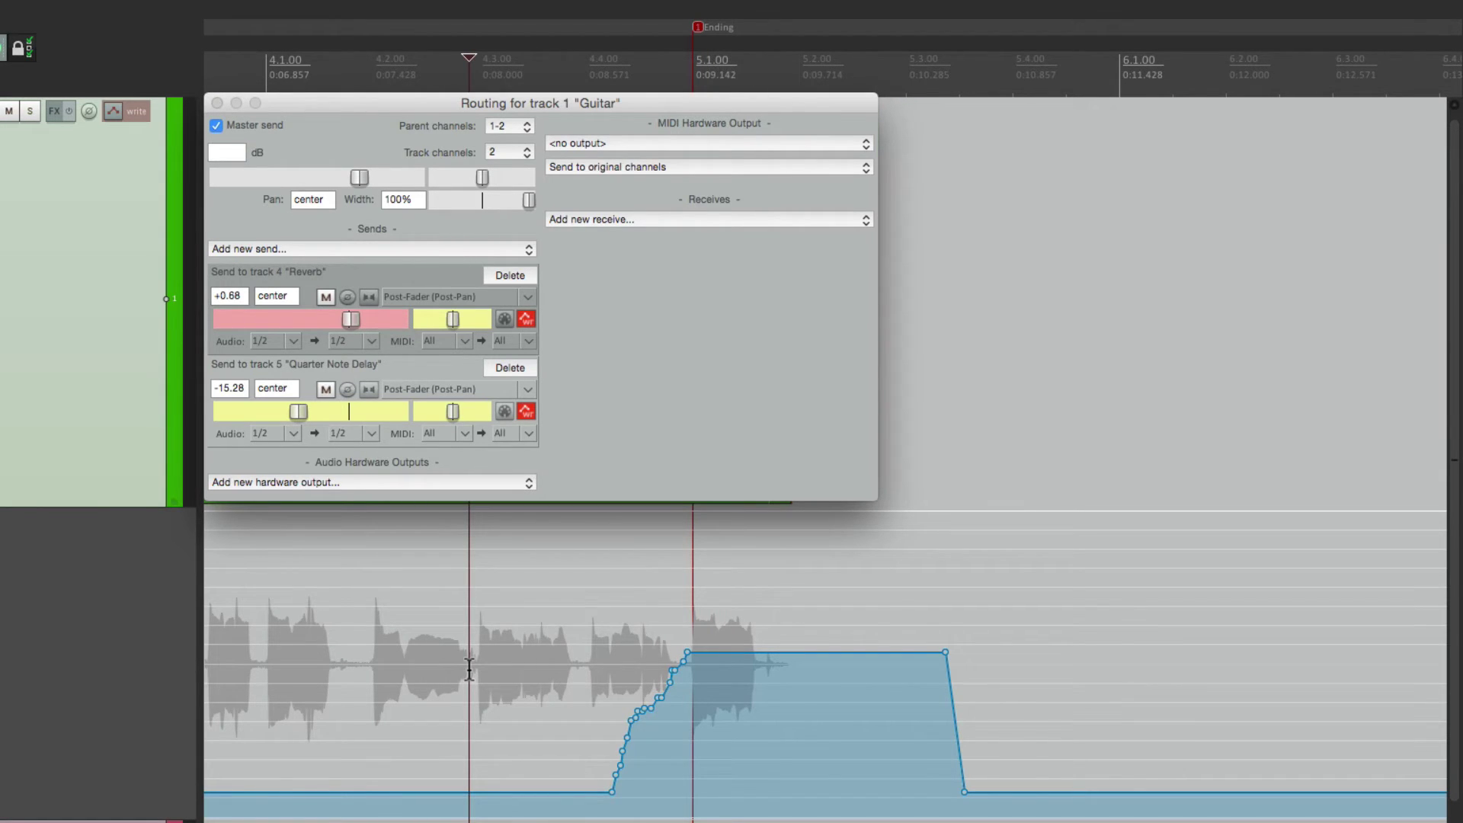
{"action": "key", "text": "space"}
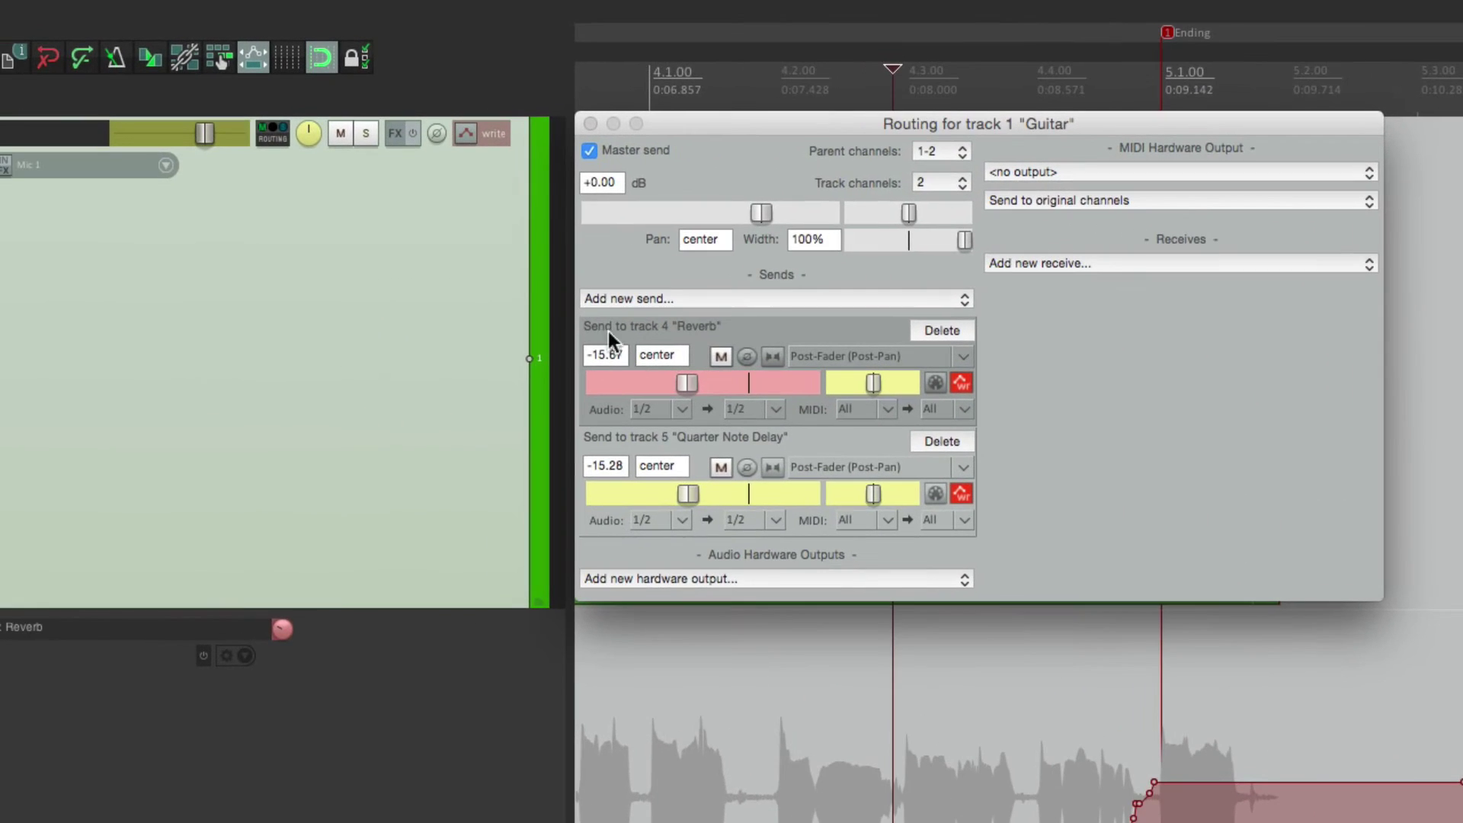
- Switch Guitar's automation to Touch mode and audition the Reverb send
{"action": "left_click", "coordinate": [470, 134]}
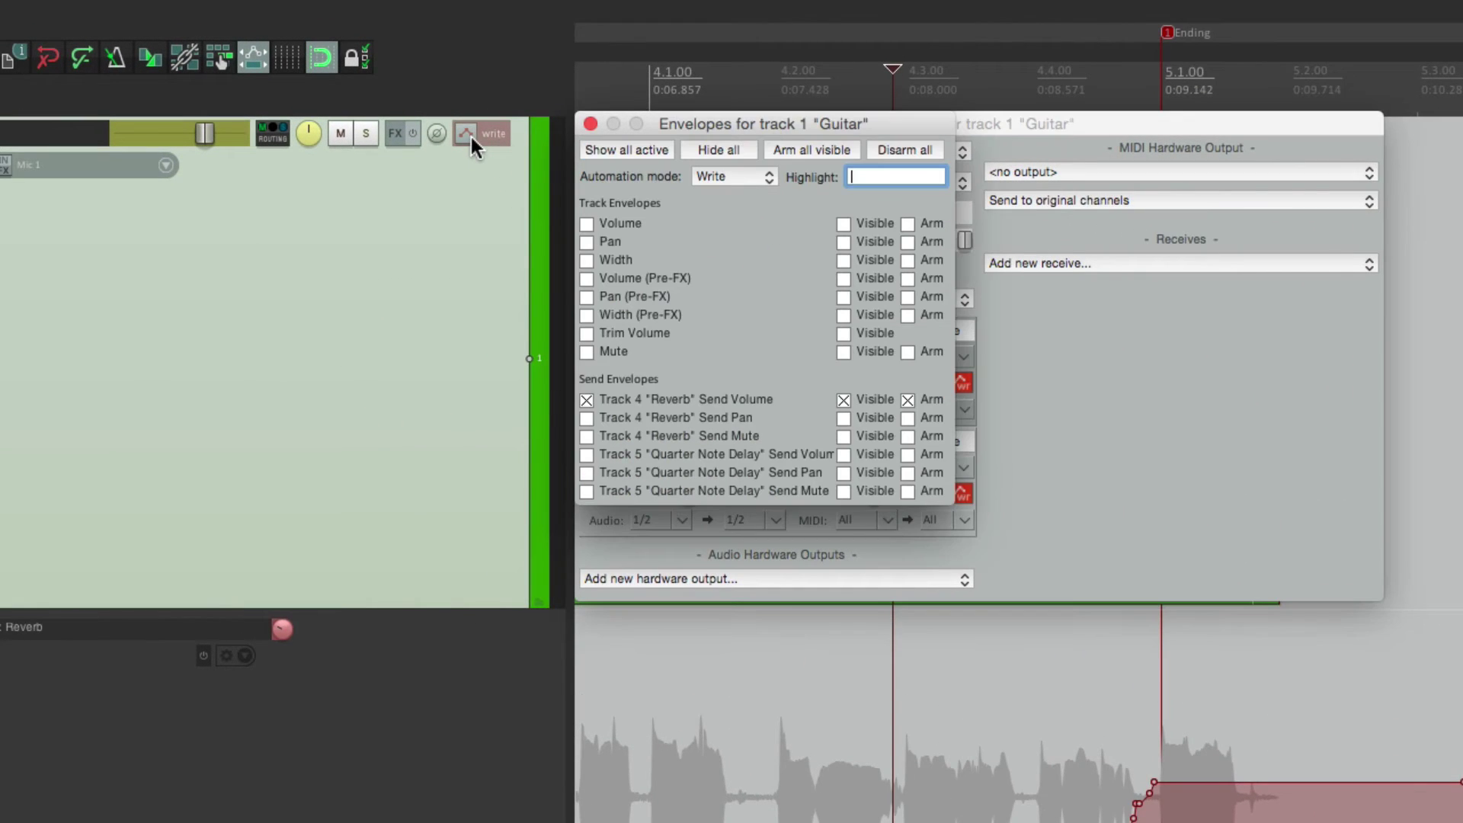
{"action": "left_click", "coordinate": [733, 183]}
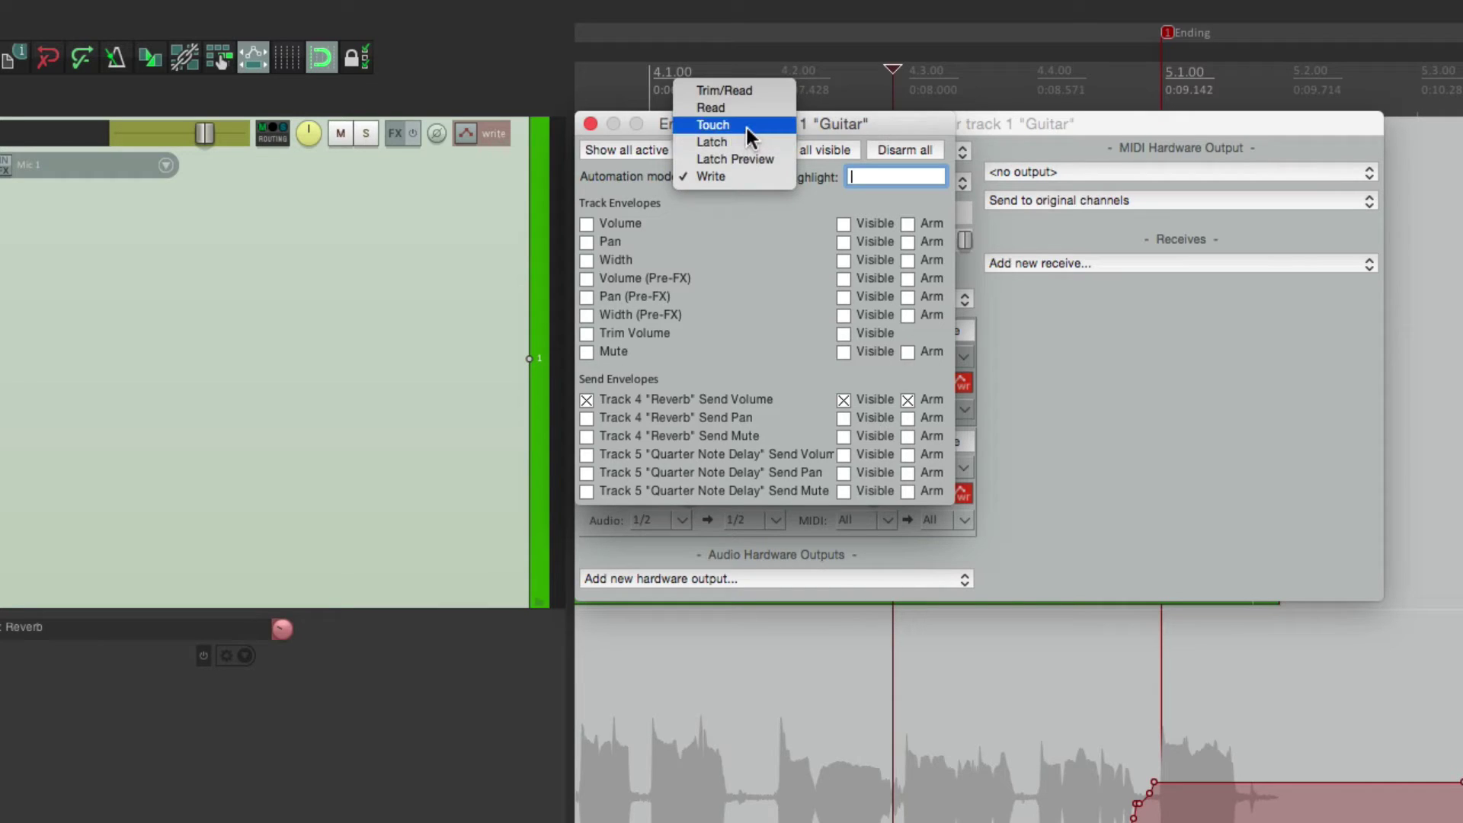
{"action": "left_click", "coordinate": [745, 126]}
{"action": "left_click", "coordinate": [591, 123]}
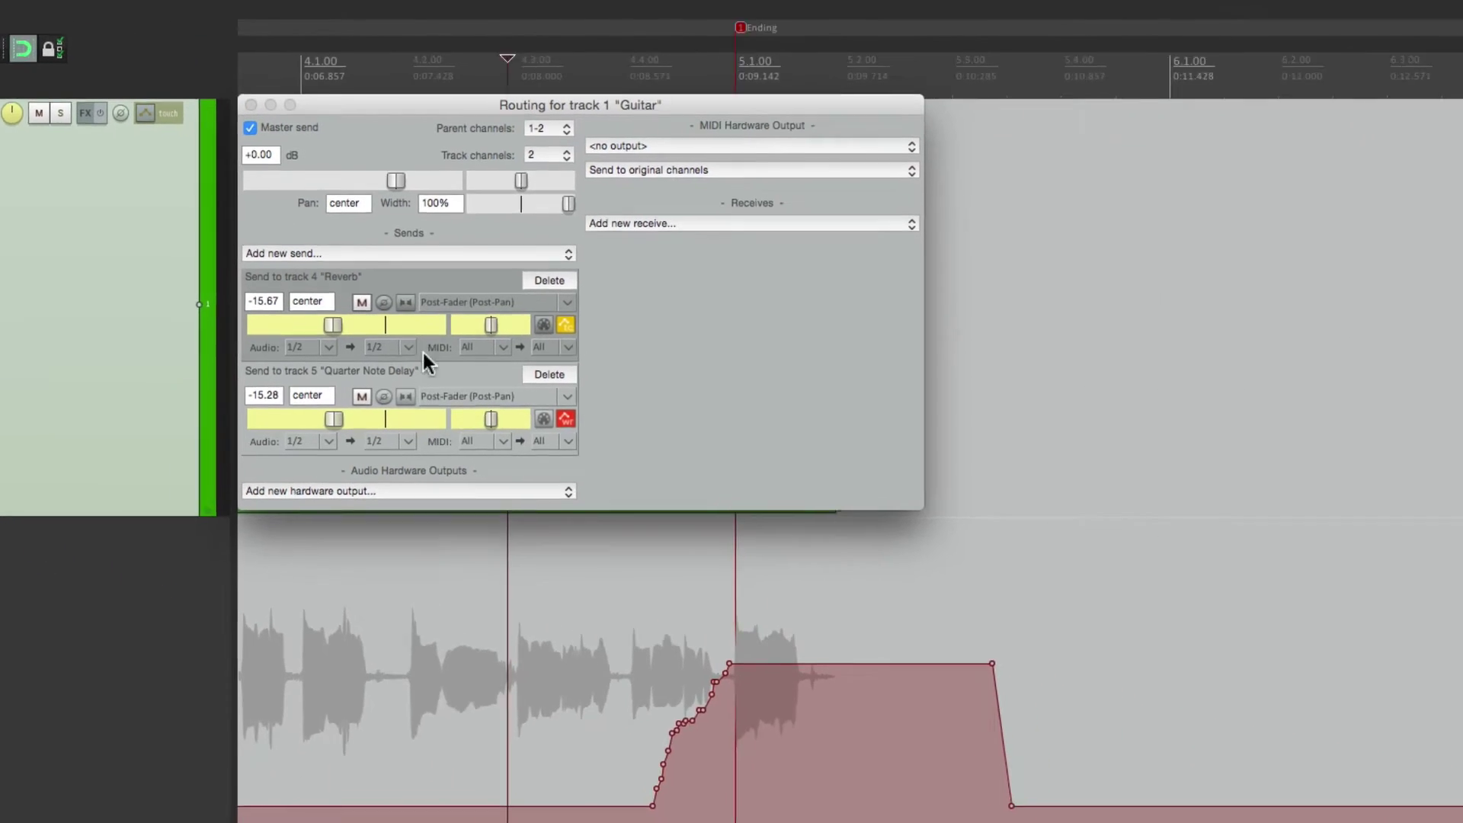
{"action": "left_click", "coordinate": [466, 646]}
{"action": "key", "text": "space"}
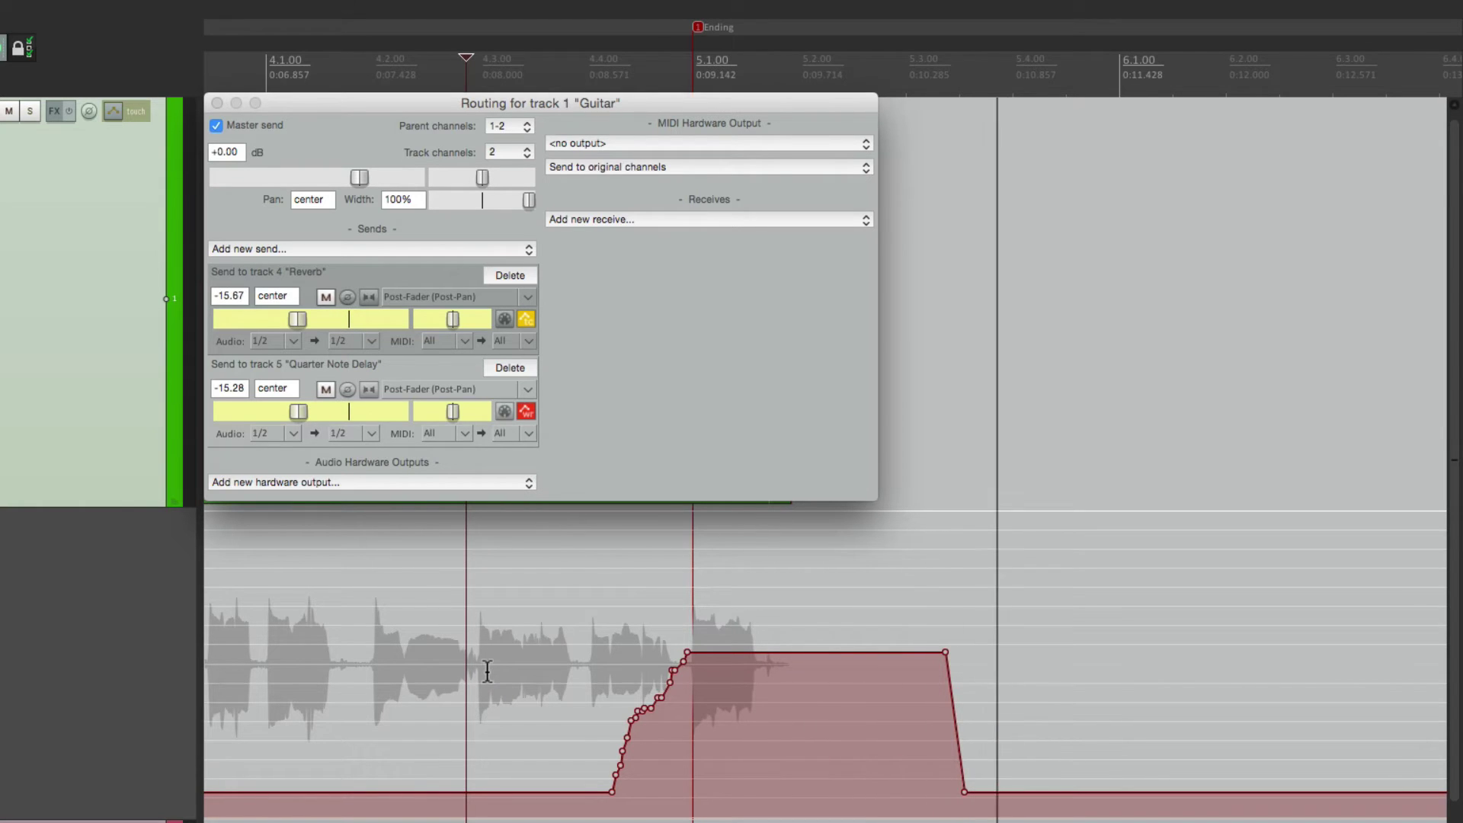
{"action": "key", "text": "space"}
{"action": "scroll", "coordinate": [783, 684], "scroll_direction": "up", "scroll_amount": 2}
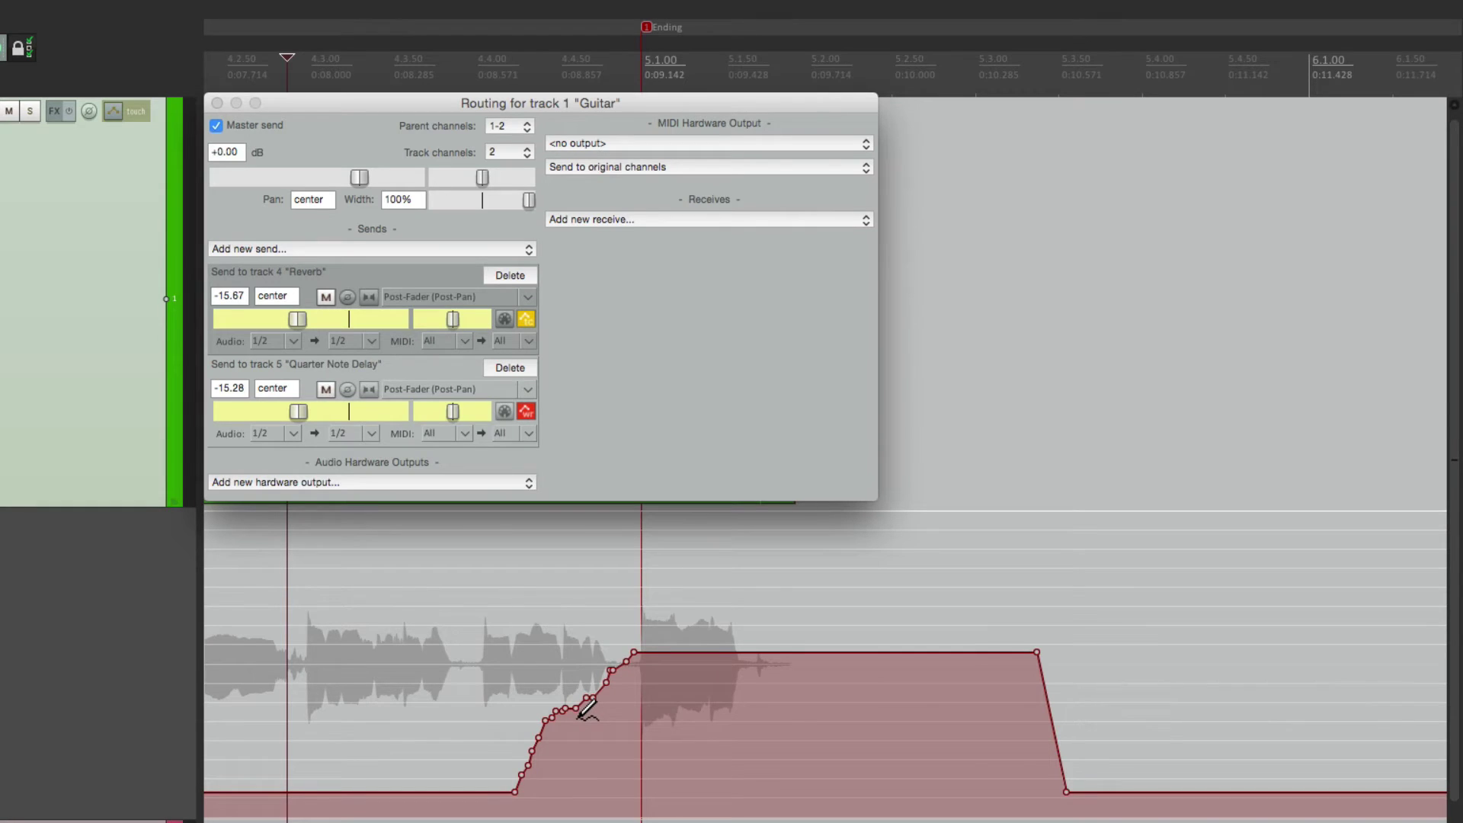
- Pencil-draw a curved Reverb send rise into bar 5, auditioning each attempt
{"action": "mouse_move", "coordinate": [582, 712]}
{"action": "left_mouse_down"}
{"action": "mouse_move", "coordinate": [568, 697]}
{"action": "mouse_move", "coordinate": [695, 677]}
{"action": "mouse_move", "coordinate": [869, 669]}
{"action": "mouse_move", "coordinate": [939, 683]}
{"action": "left_mouse_up"}
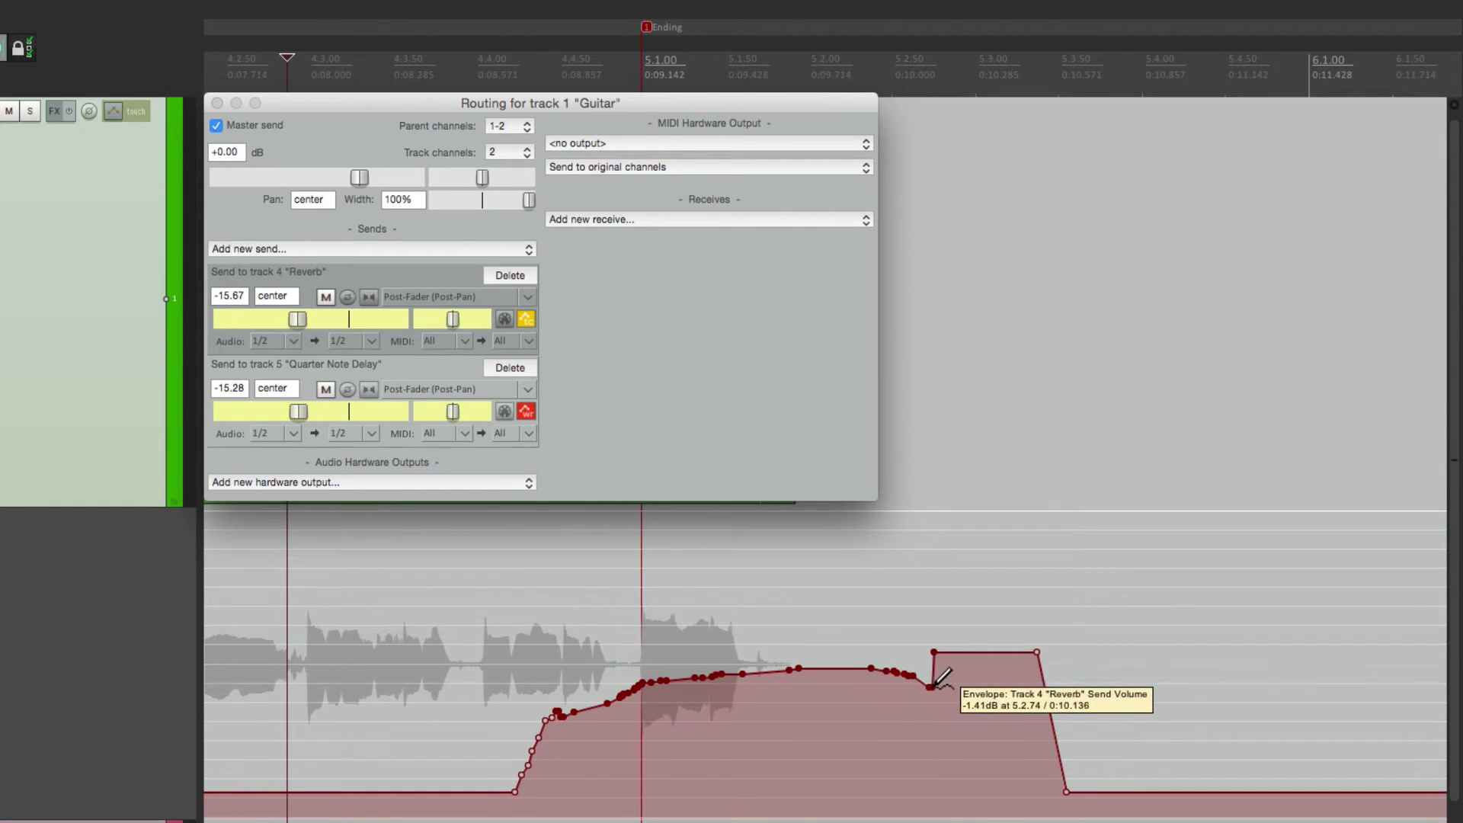
{"action": "left_click", "coordinate": [386, 640]}
{"action": "key", "text": "space"}
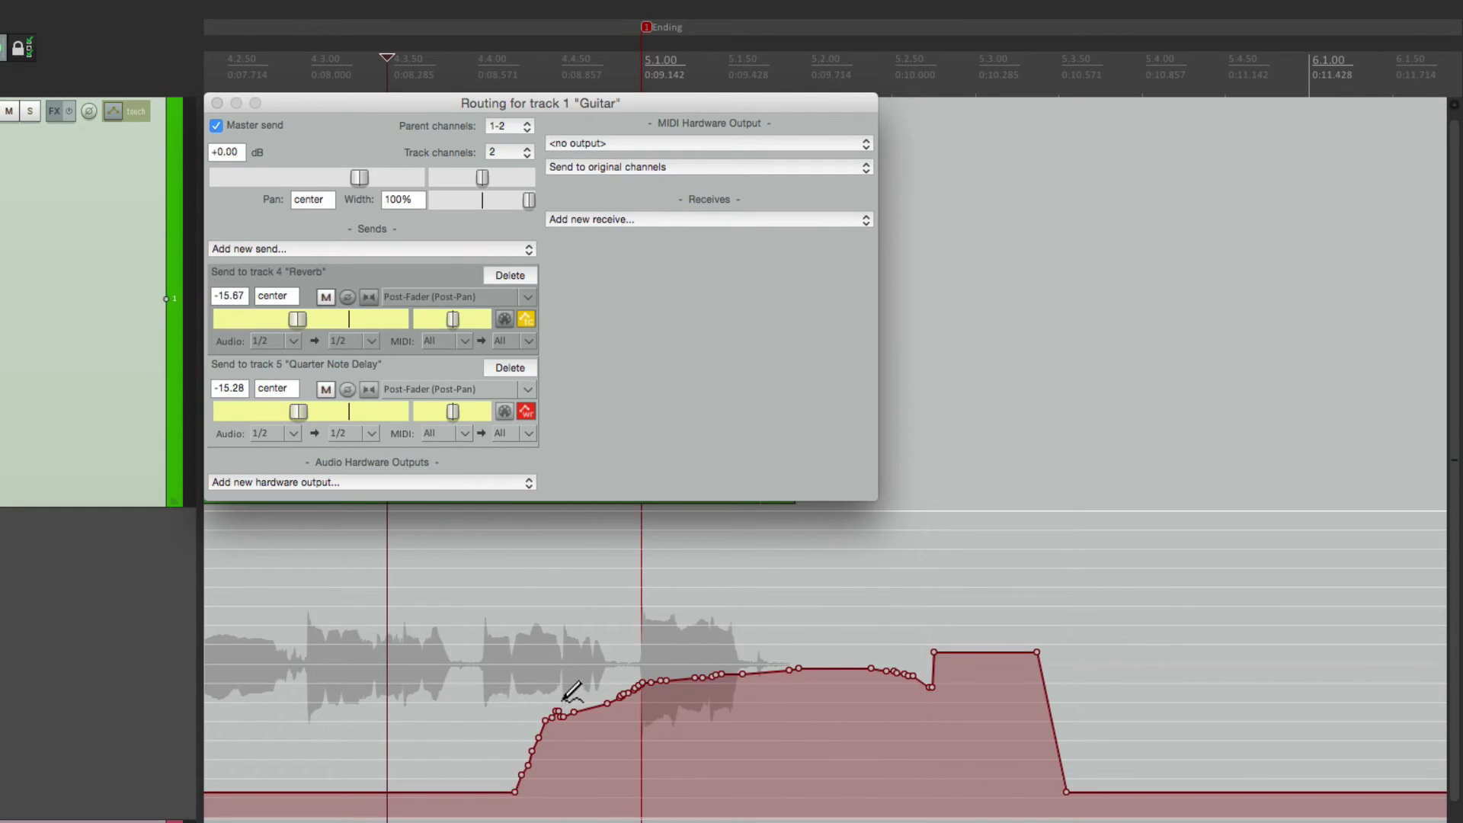
{"action": "mouse_move", "coordinate": [564, 697]}
{"action": "left_mouse_down"}
{"action": "mouse_move", "coordinate": [670, 647]}
{"action": "mouse_move", "coordinate": [842, 647]}
{"action": "mouse_move", "coordinate": [930, 686]}
{"action": "left_mouse_up"}
{"action": "mouse_move", "coordinate": [517, 793]}
{"action": "left_mouse_down"}
{"action": "mouse_move", "coordinate": [598, 739]}
{"action": "mouse_move", "coordinate": [620, 680]}
{"action": "mouse_move", "coordinate": [656, 653]}
{"action": "left_mouse_up"}
{"action": "left_click", "coordinate": [415, 692]}
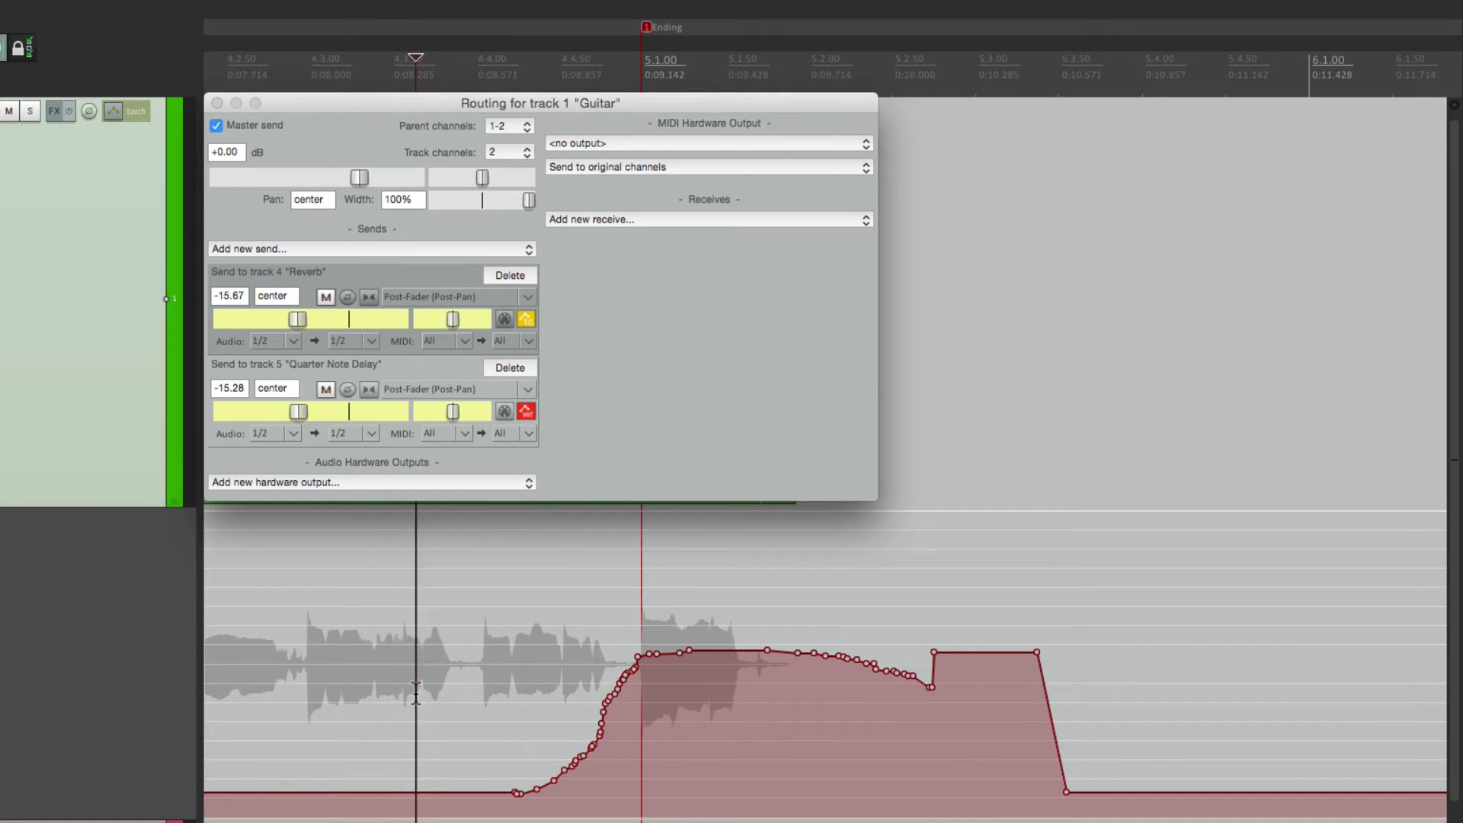
{"action": "key", "text": "space"}
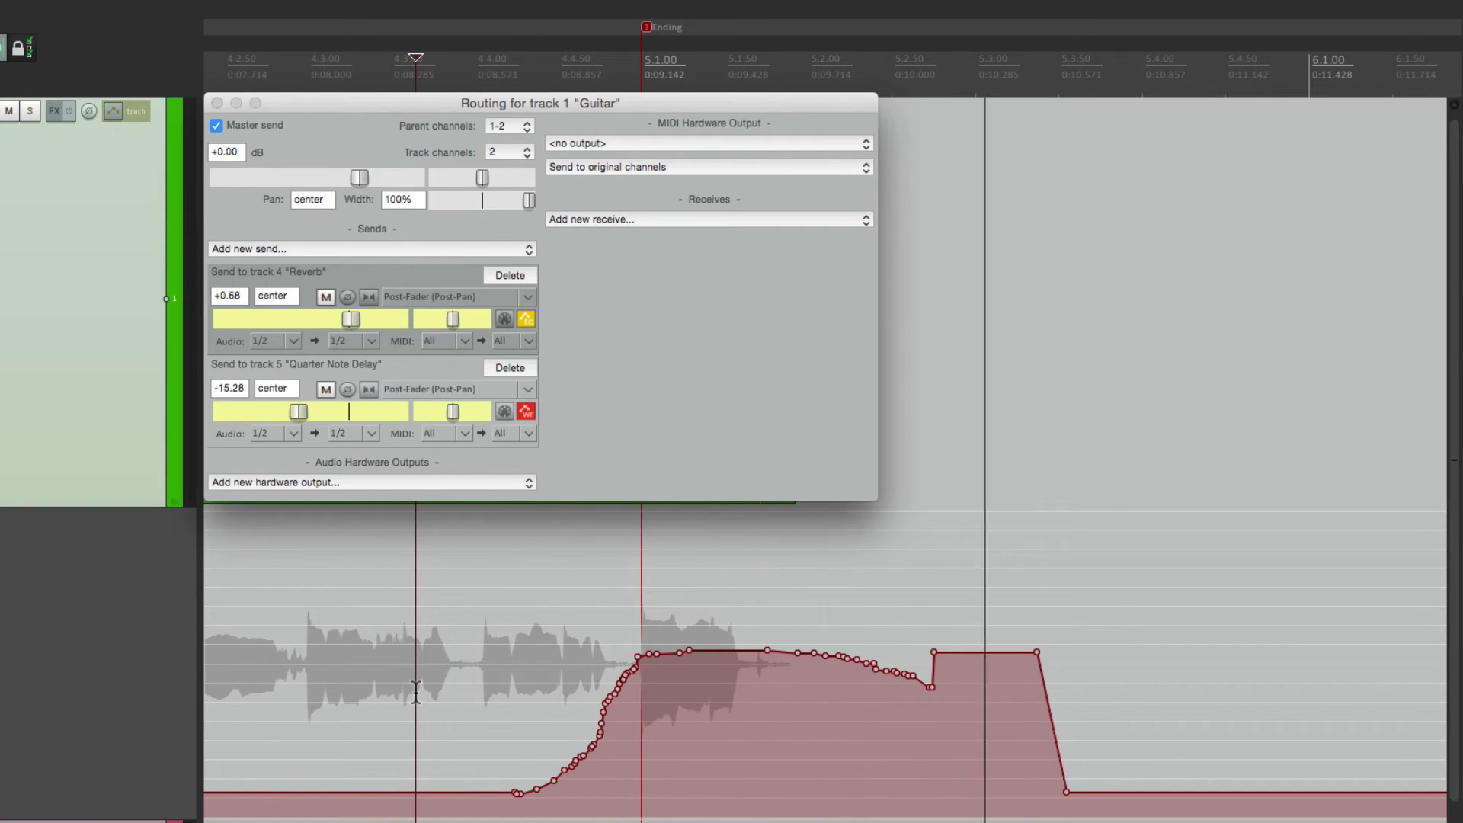
{"action": "key", "text": "space"}
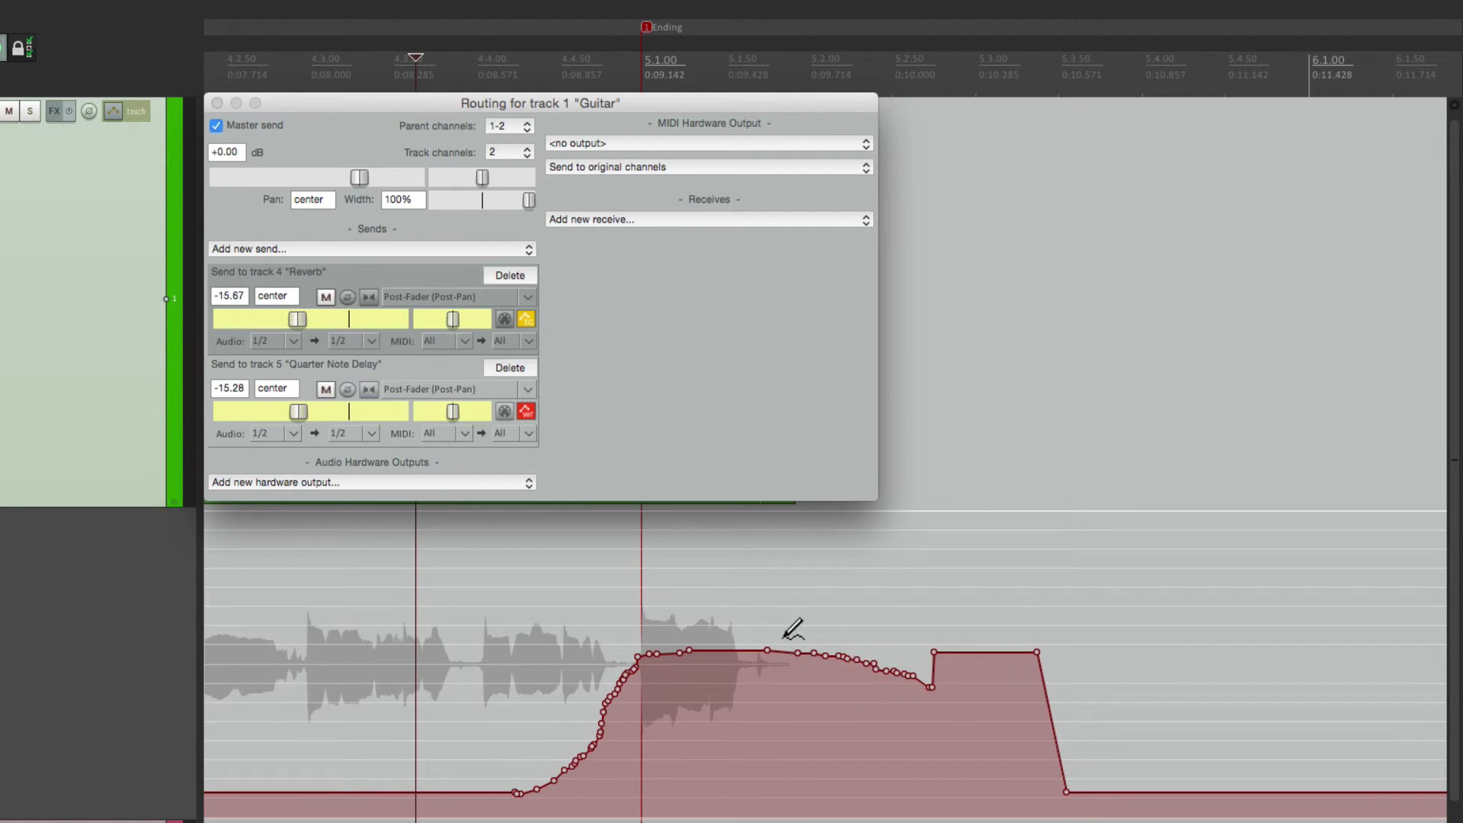
- Draw the Reverb send curving back down to minimum and play it back
{"action": "mouse_move", "coordinate": [784, 637]}
{"action": "left_mouse_down"}
{"action": "mouse_move", "coordinate": [967, 806]}
{"action": "mouse_move", "coordinate": [1120, 792]}
{"action": "left_mouse_up"}
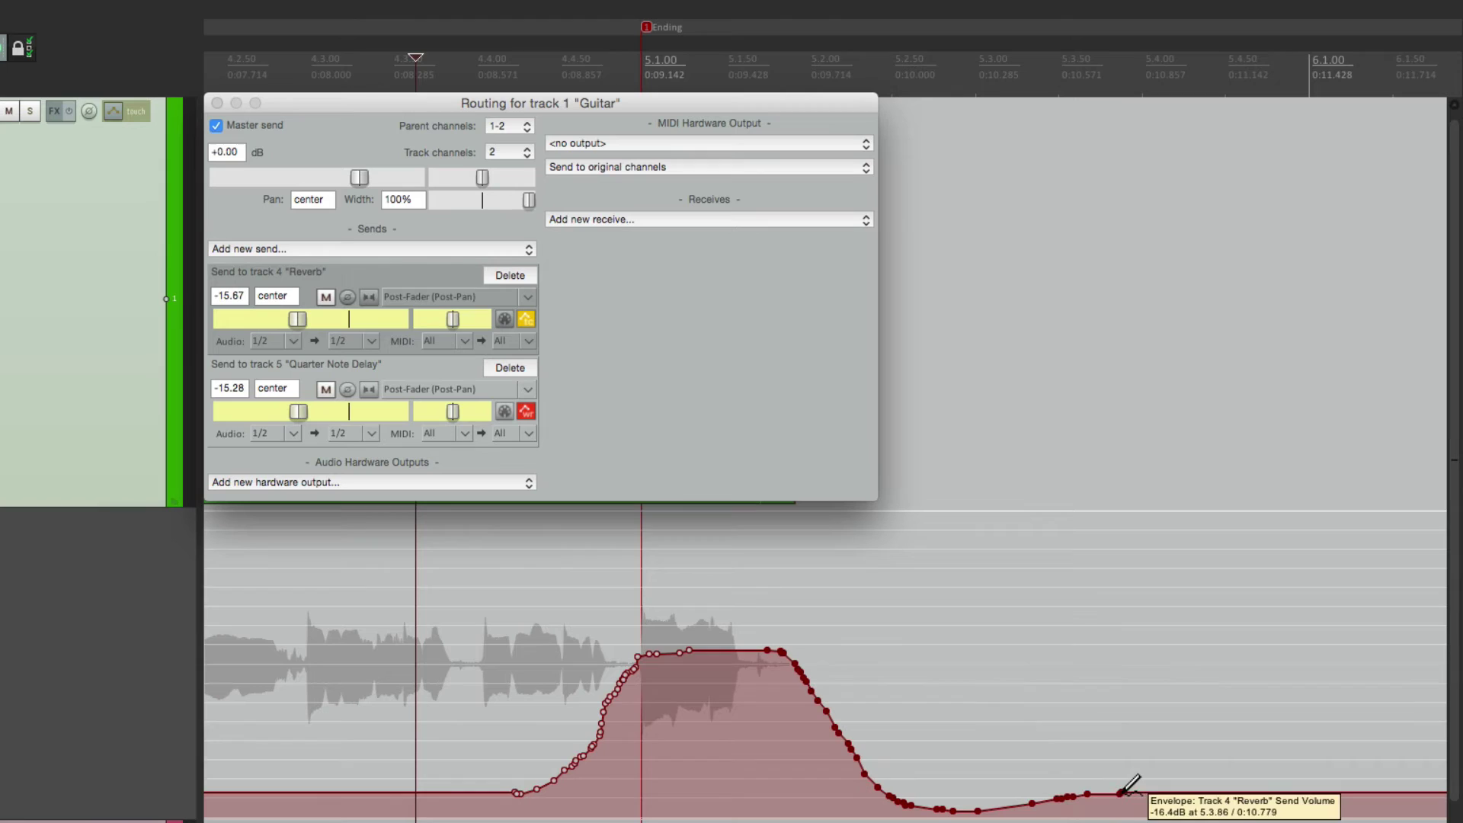
{"action": "left_click", "coordinate": [374, 660]}
{"action": "key", "text": "space"}
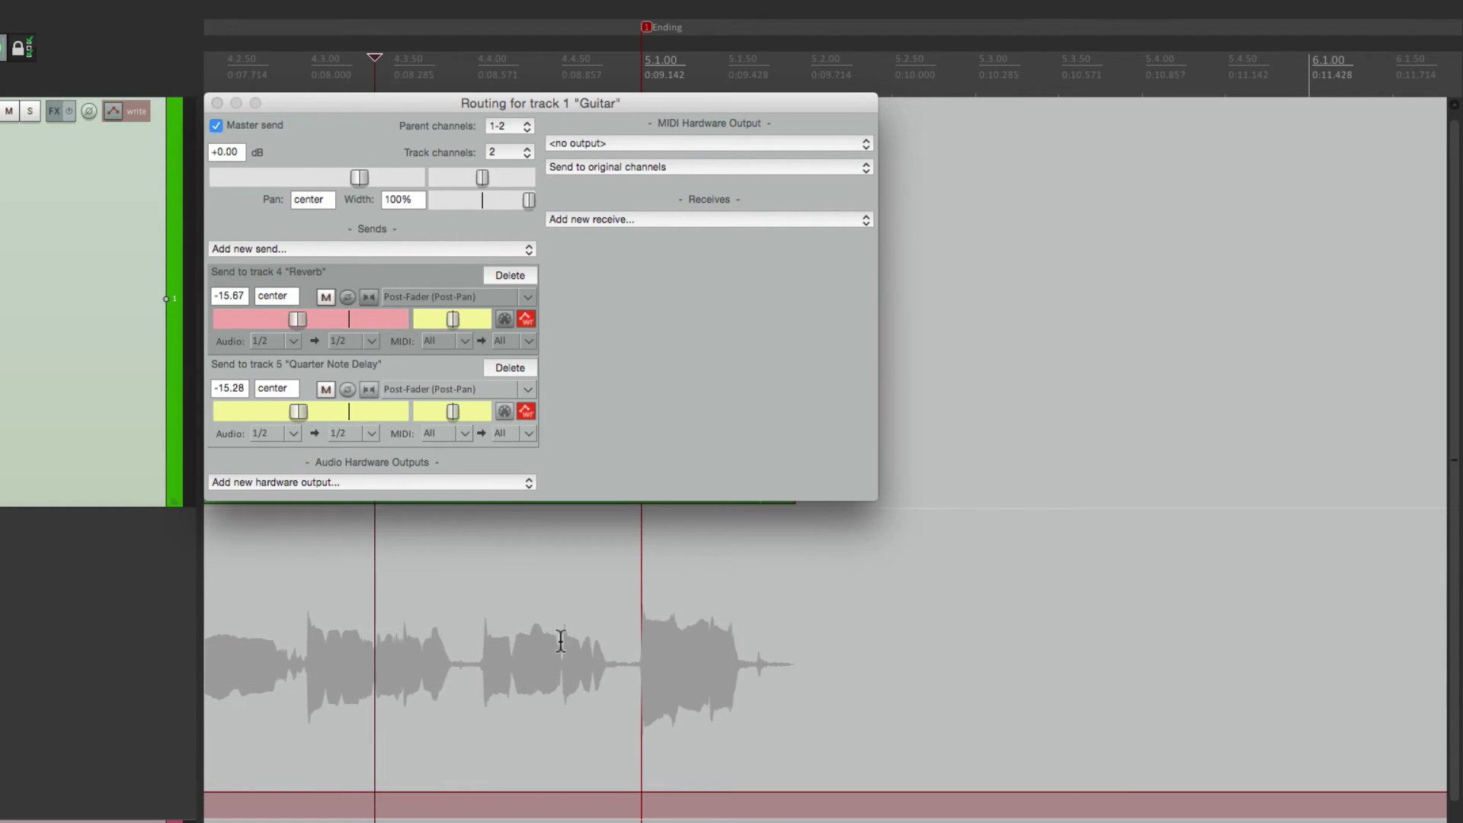
- Add two Reverb envelope points around bar 5 and raise the section between them
{"action": "scroll", "coordinate": [642, 649], "scroll_direction": "up", "scroll_amount": 3}
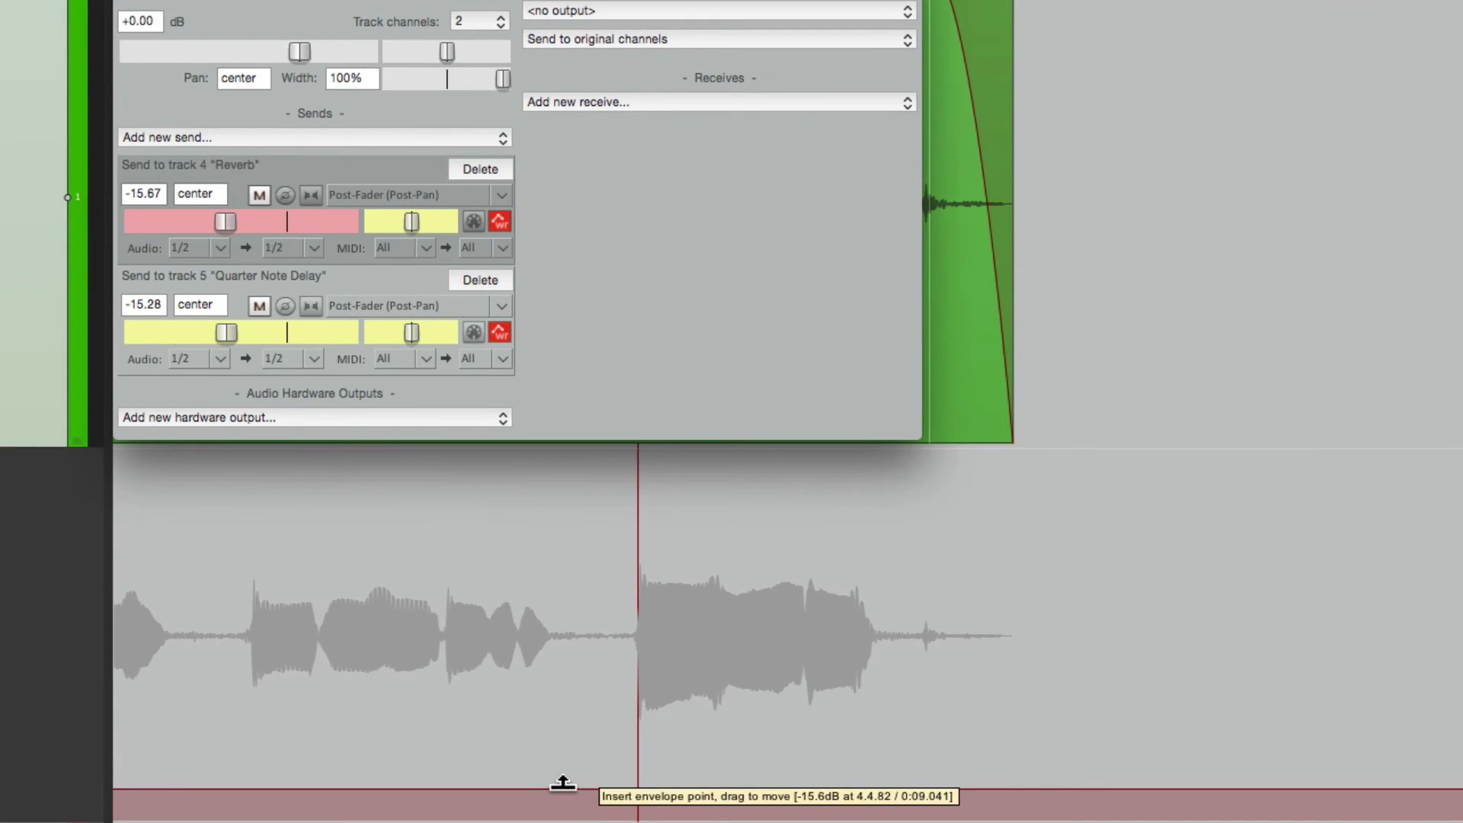
{"action": "left_click", "coordinate": [587, 788]}
{"action": "left_click", "coordinate": [890, 789]}
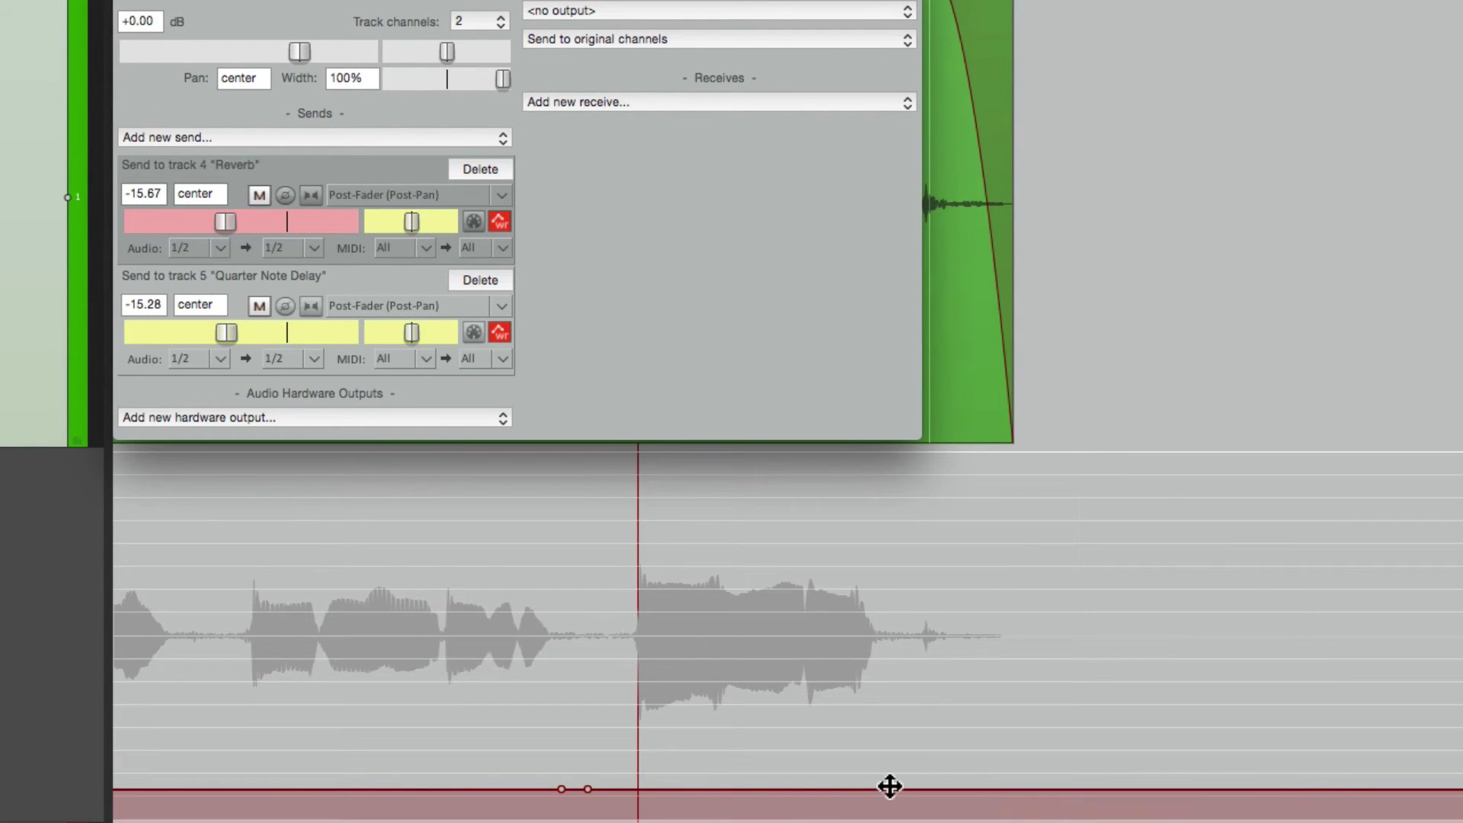
{"action": "left_click_drag", "start_coordinate": [741, 787], "coordinate": [759, 628]}
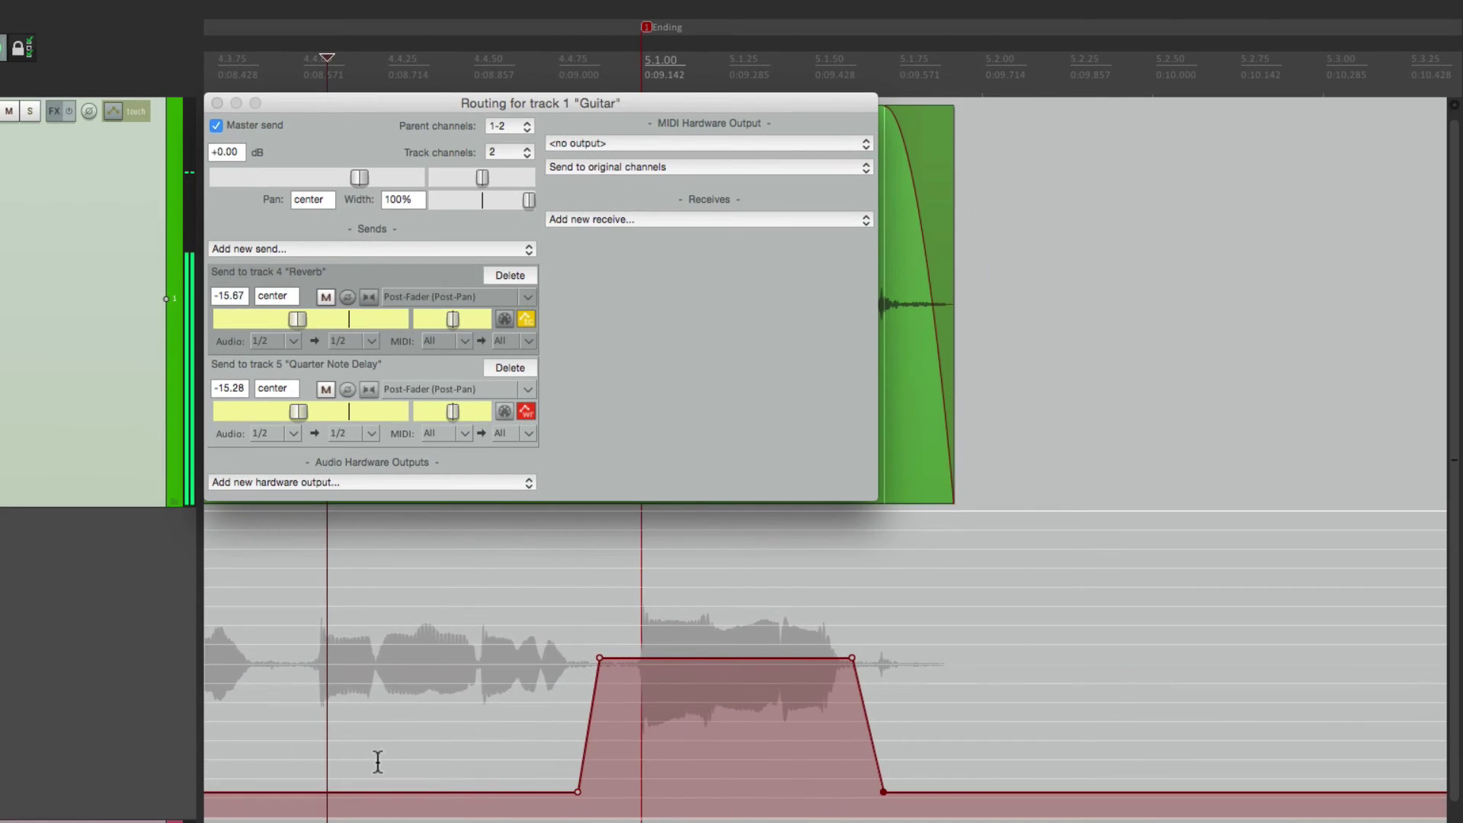
{"action": "left_click_drag", "start_coordinate": [681, 656], "coordinate": [689, 653]}
{"action": "key", "text": "space"}
{"action": "left_click", "coordinate": [266, 736]}
{"action": "key", "text": "space"}
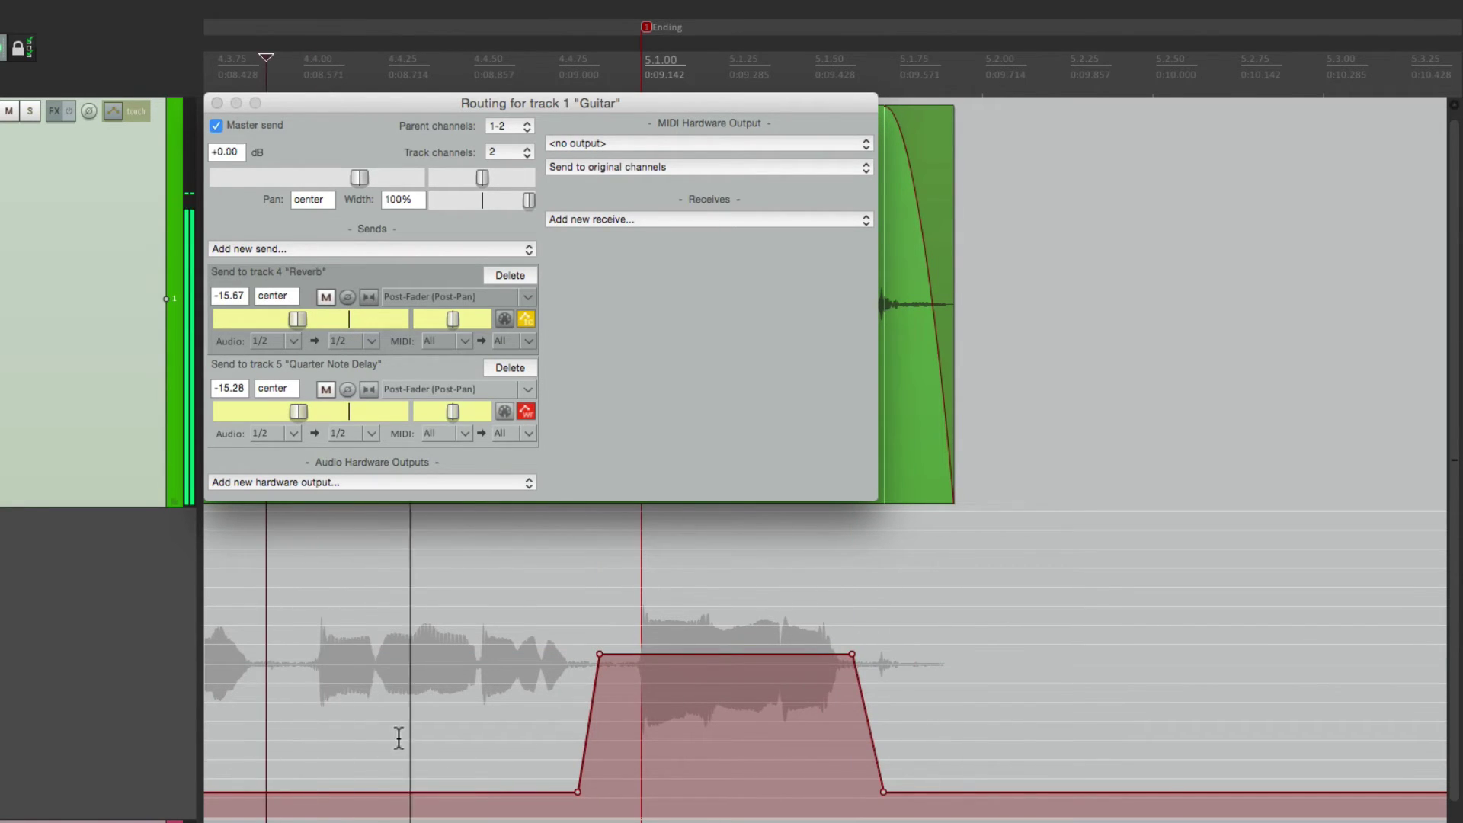
{"action": "key", "text": "space"}
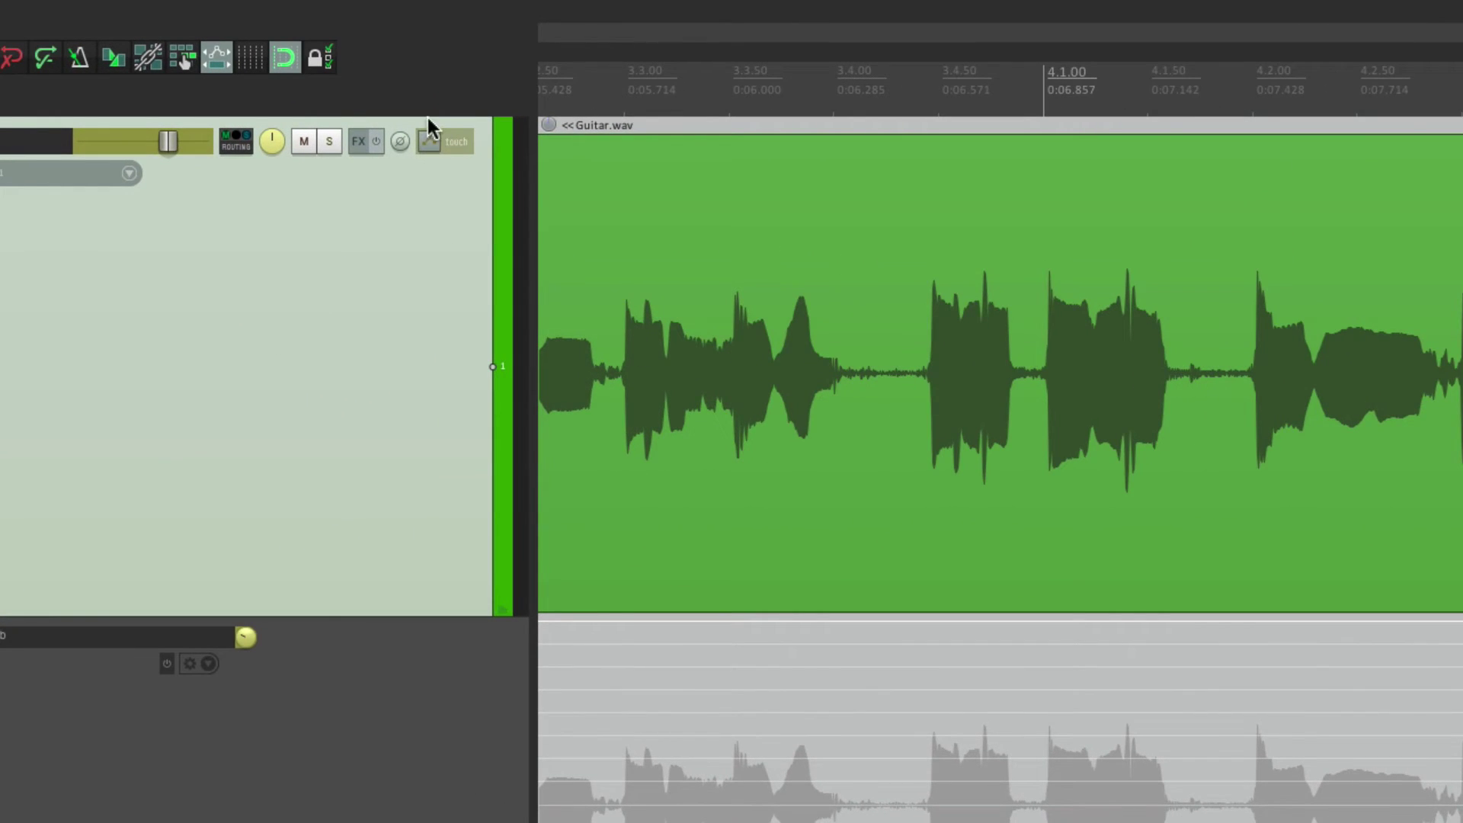
- Show and arm the Quarter Note Delay Send Volume envelope, toggle that track's mute, and play
{"action": "left_click", "coordinate": [424, 140]}
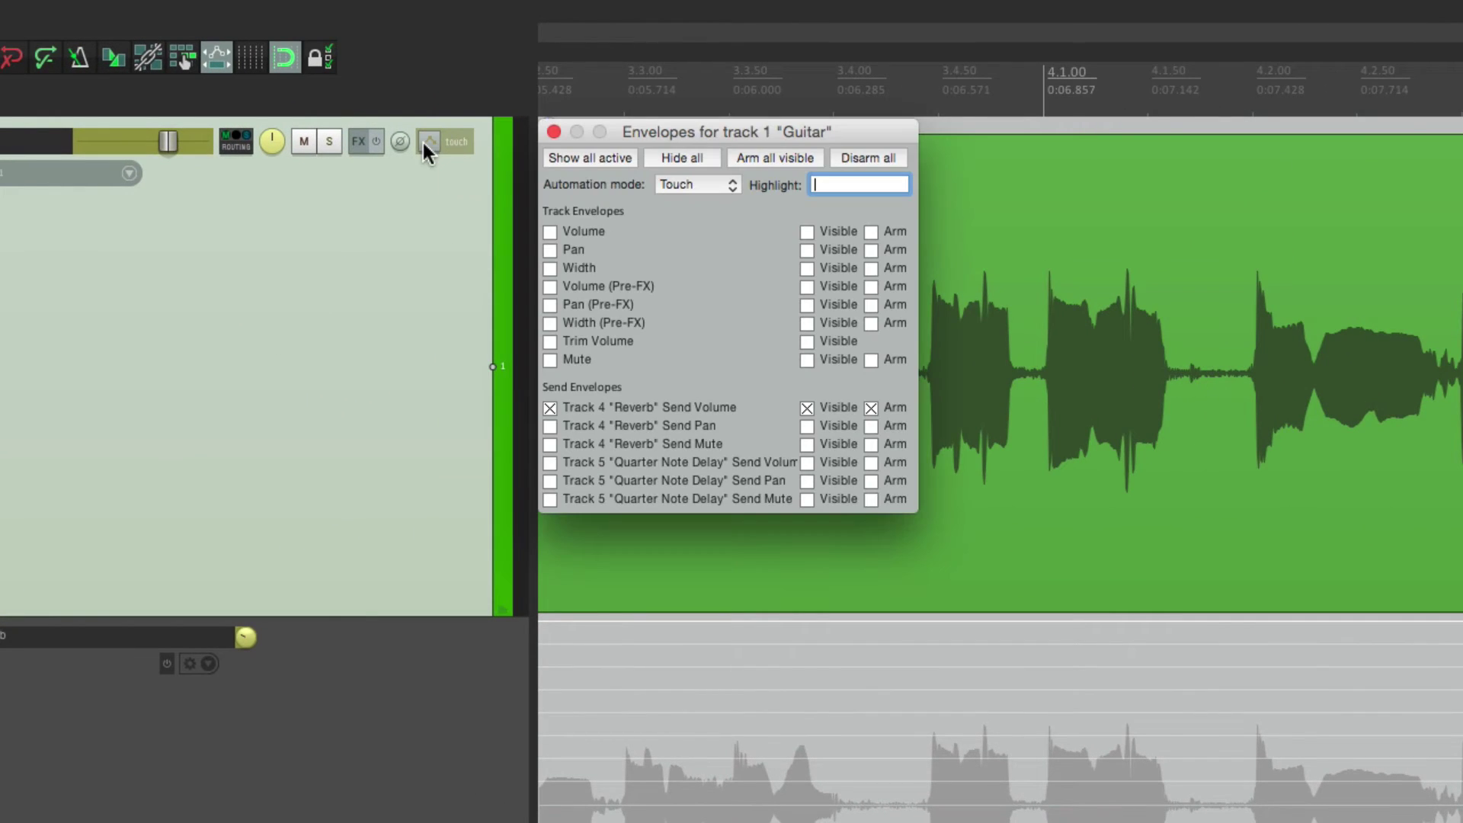
{"action": "left_click", "coordinate": [549, 462]}
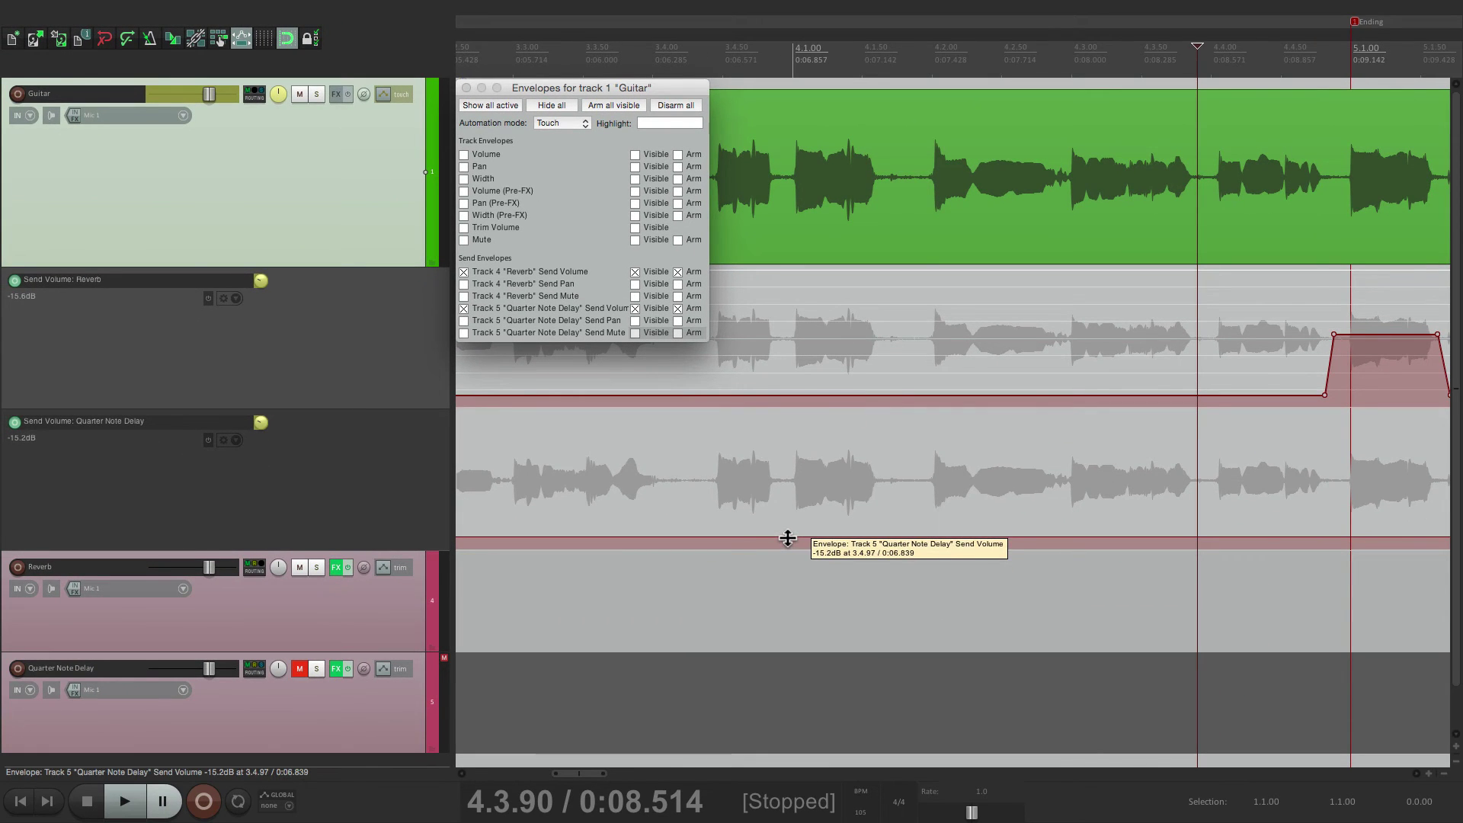
{"action": "scroll", "coordinate": [787, 538], "scroll_direction": "down", "scroll_amount": 3}
{"action": "left_click", "coordinate": [524, 598]}
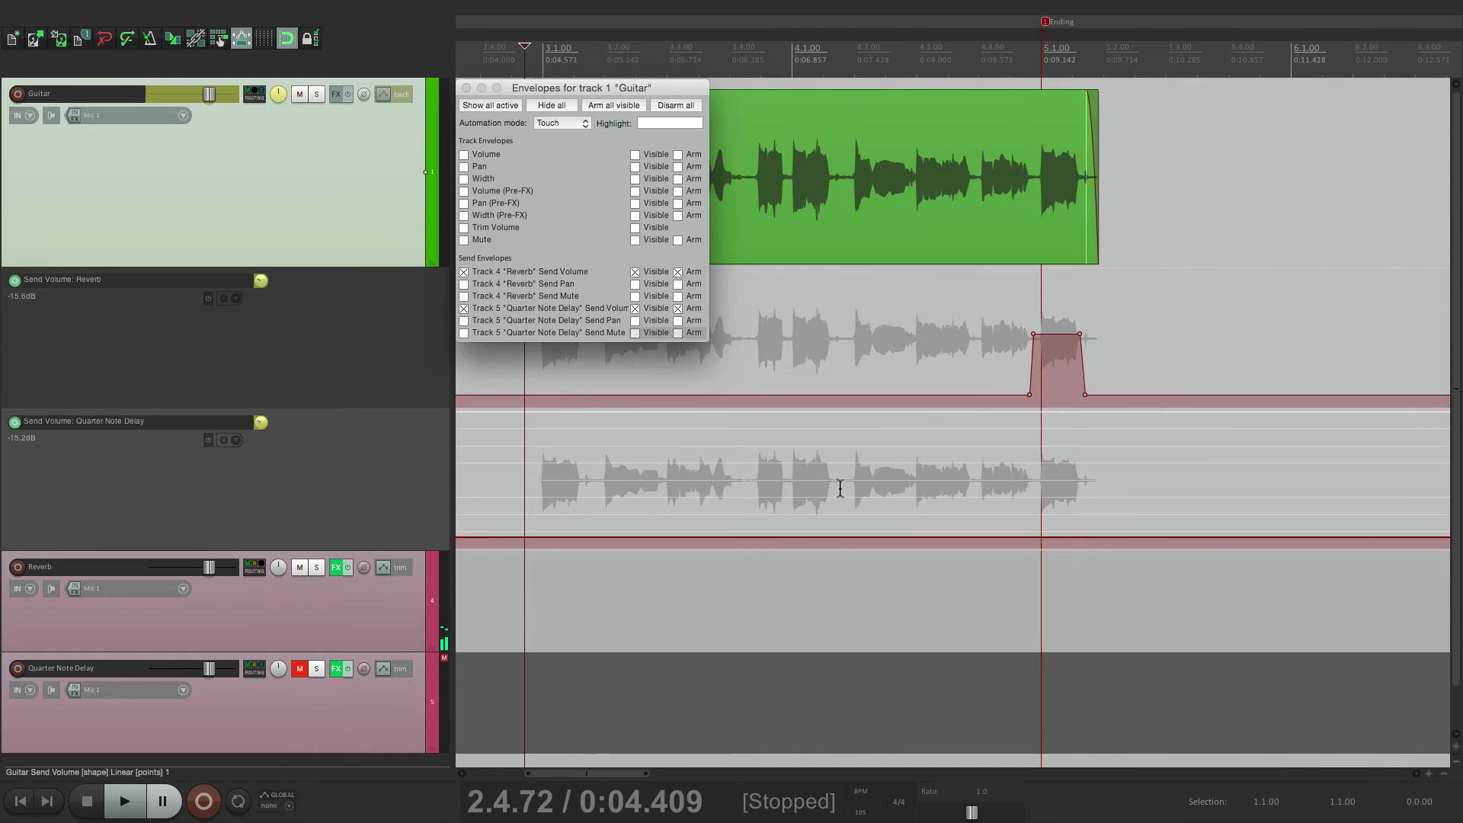
{"action": "left_click", "coordinate": [300, 670]}
{"action": "key", "text": "space"}
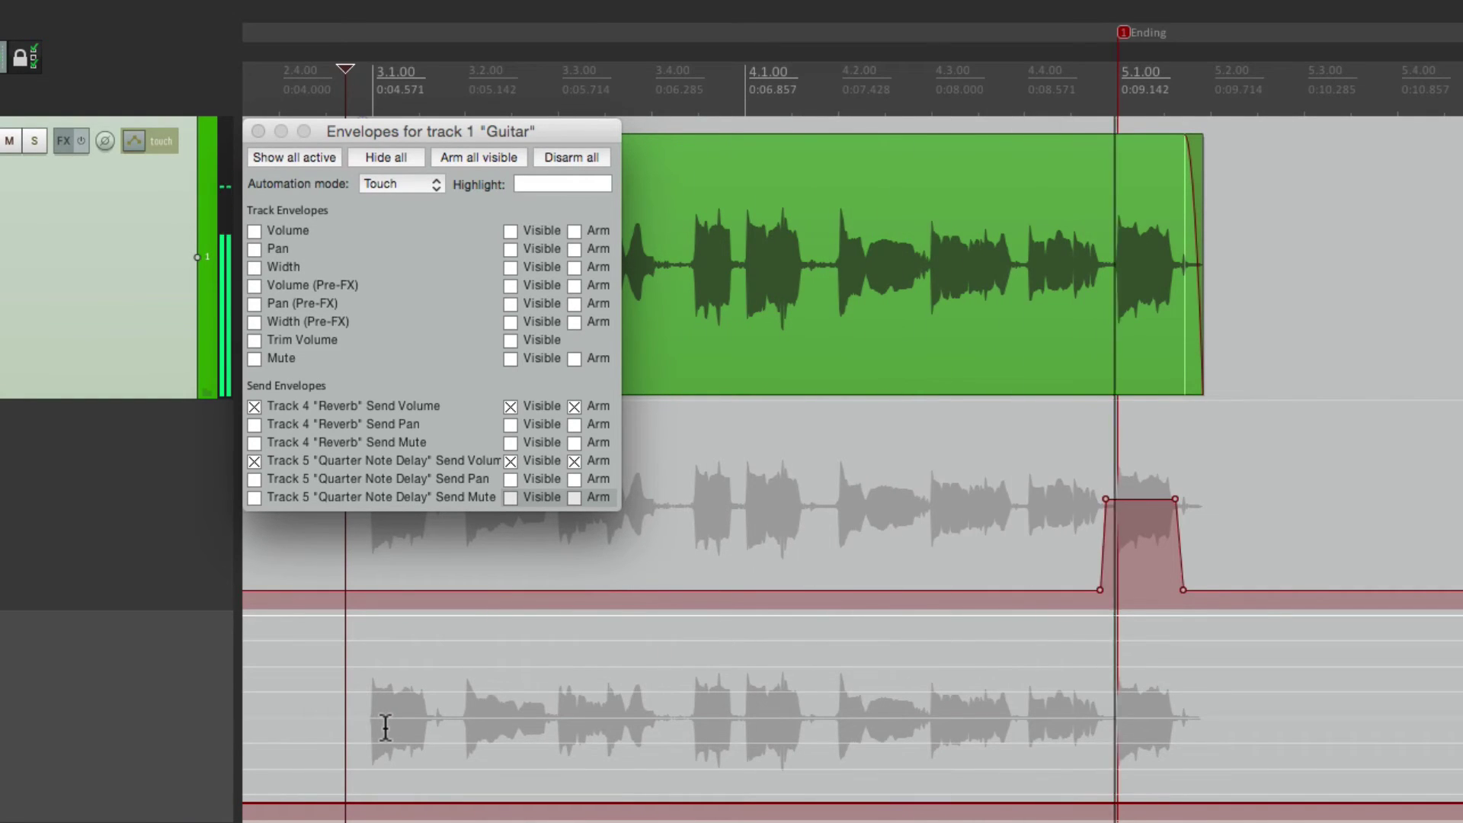
{"action": "key", "text": "space"}
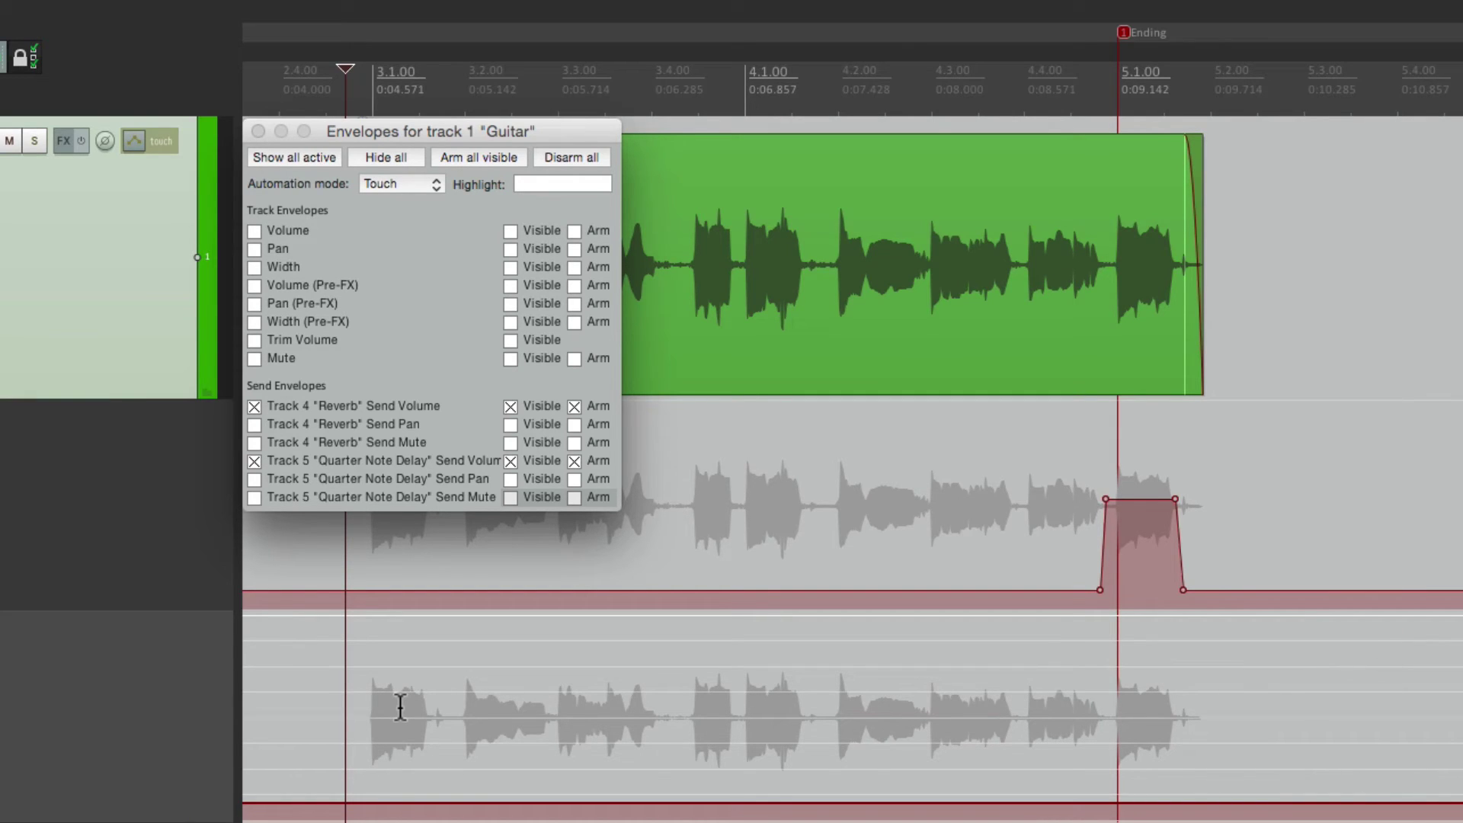
- Switch to Write mode, play, then undo the accidental envelope overwrite
{"action": "left_click", "coordinate": [386, 181]}
{"action": "left_click", "coordinate": [425, 233]}
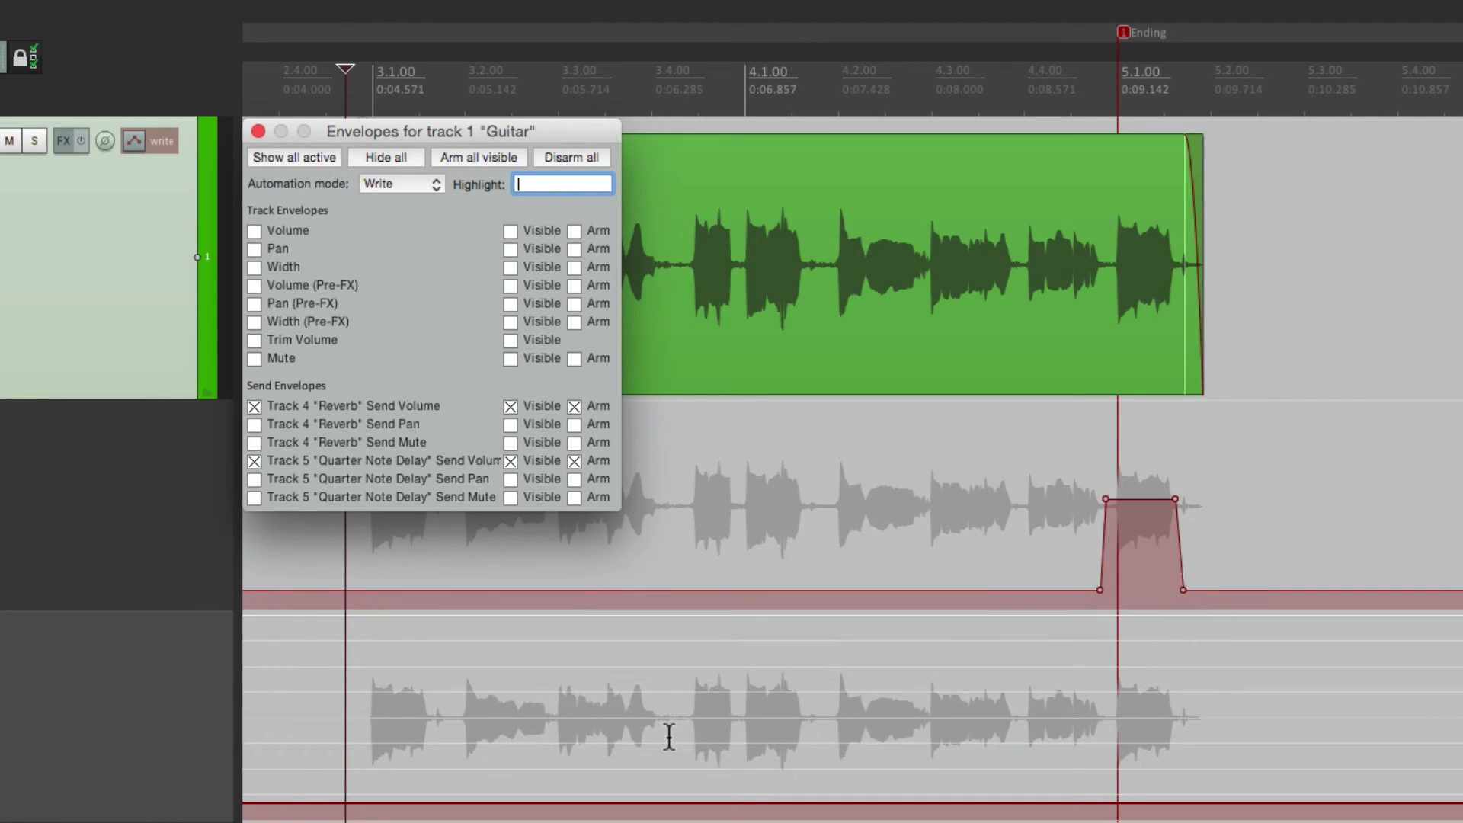
{"action": "scroll", "coordinate": [669, 737], "scroll_direction": "right", "scroll_amount": 5}
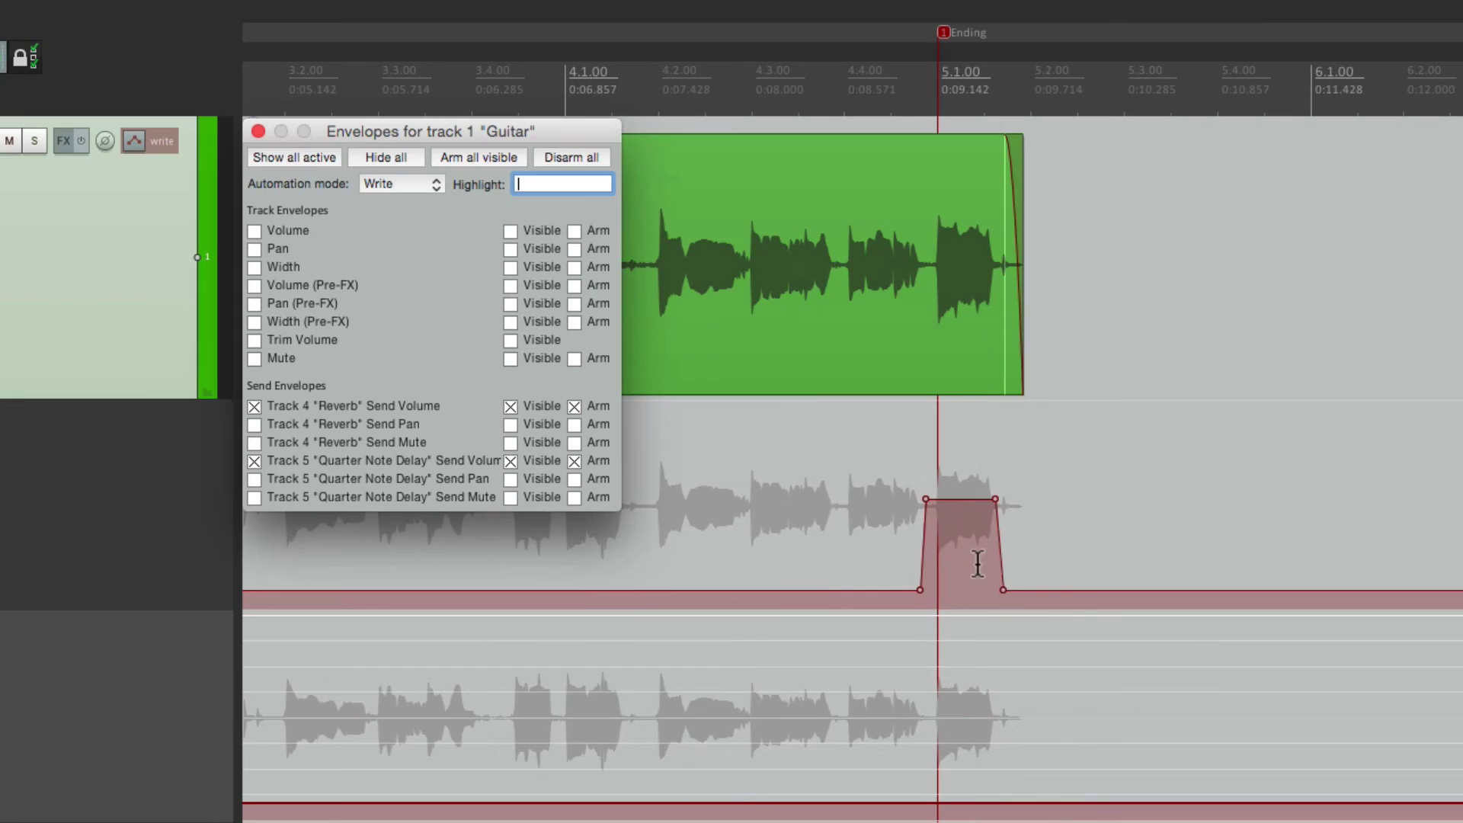
{"action": "left_click", "coordinate": [743, 716]}
{"action": "key", "text": "space"}
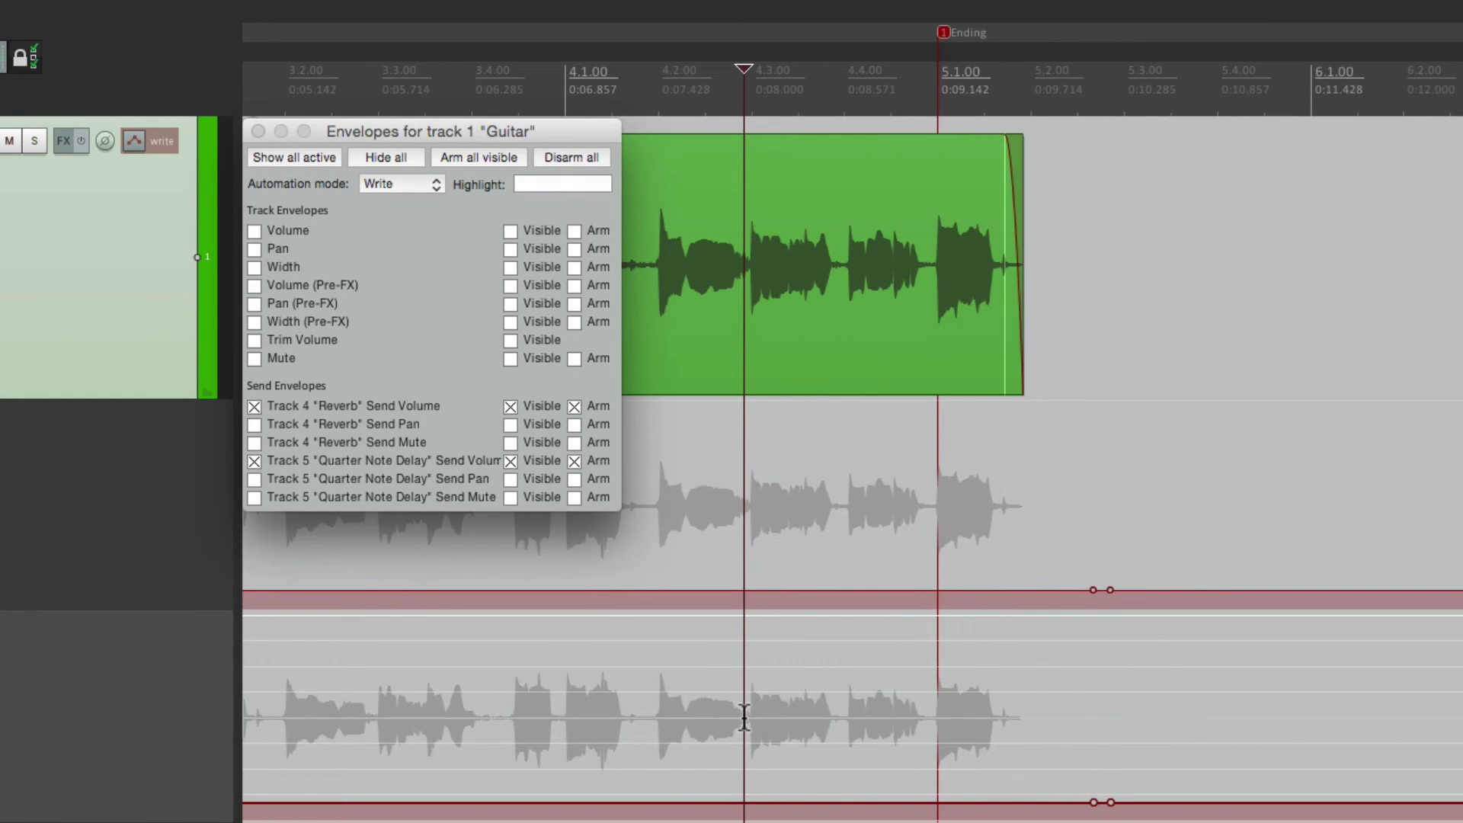
{"action": "key", "text": "super+z"}
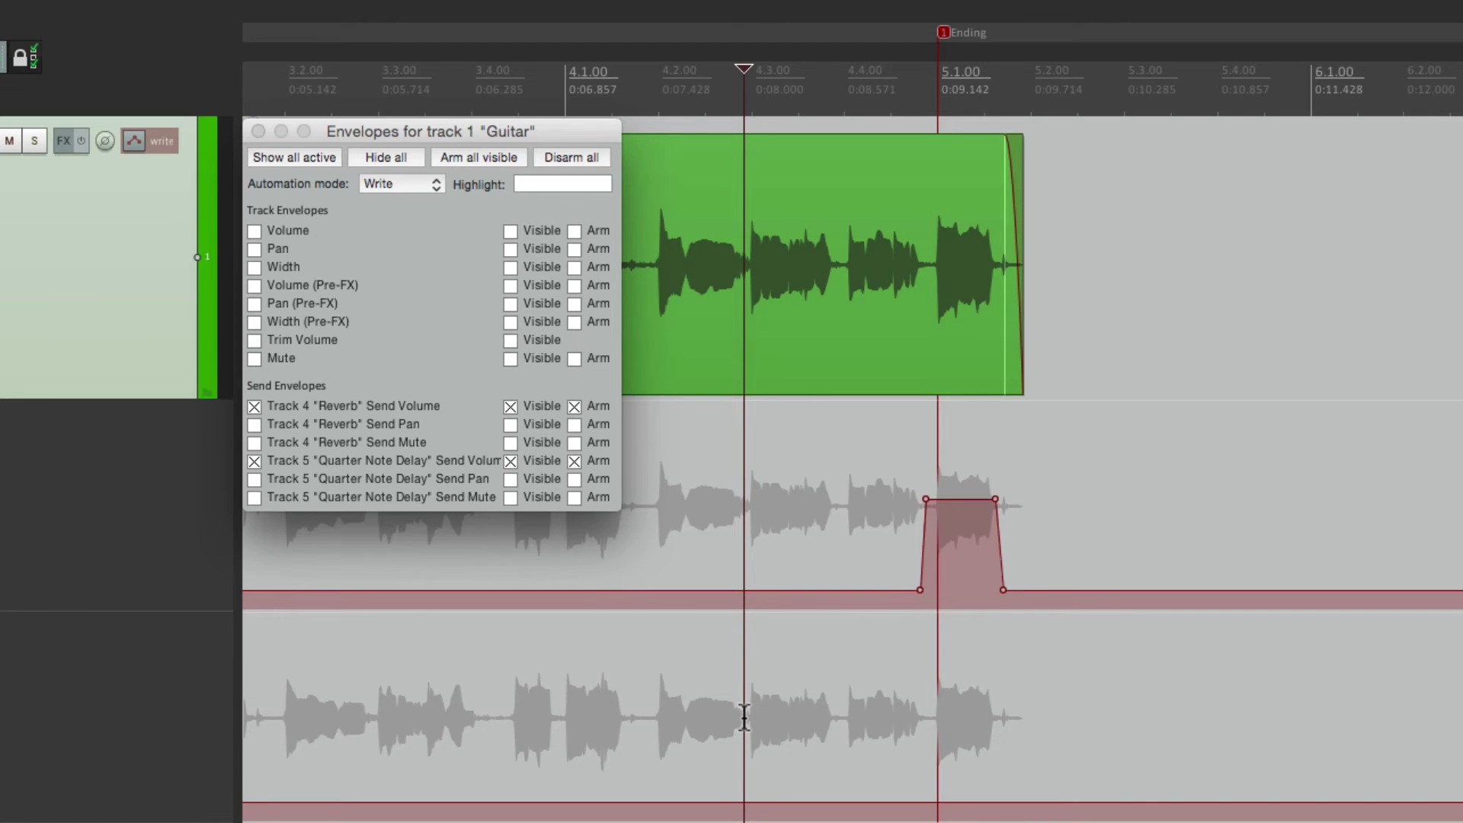
- Try Touch automation mode with a playback pass
{"action": "left_click", "coordinate": [396, 183]}
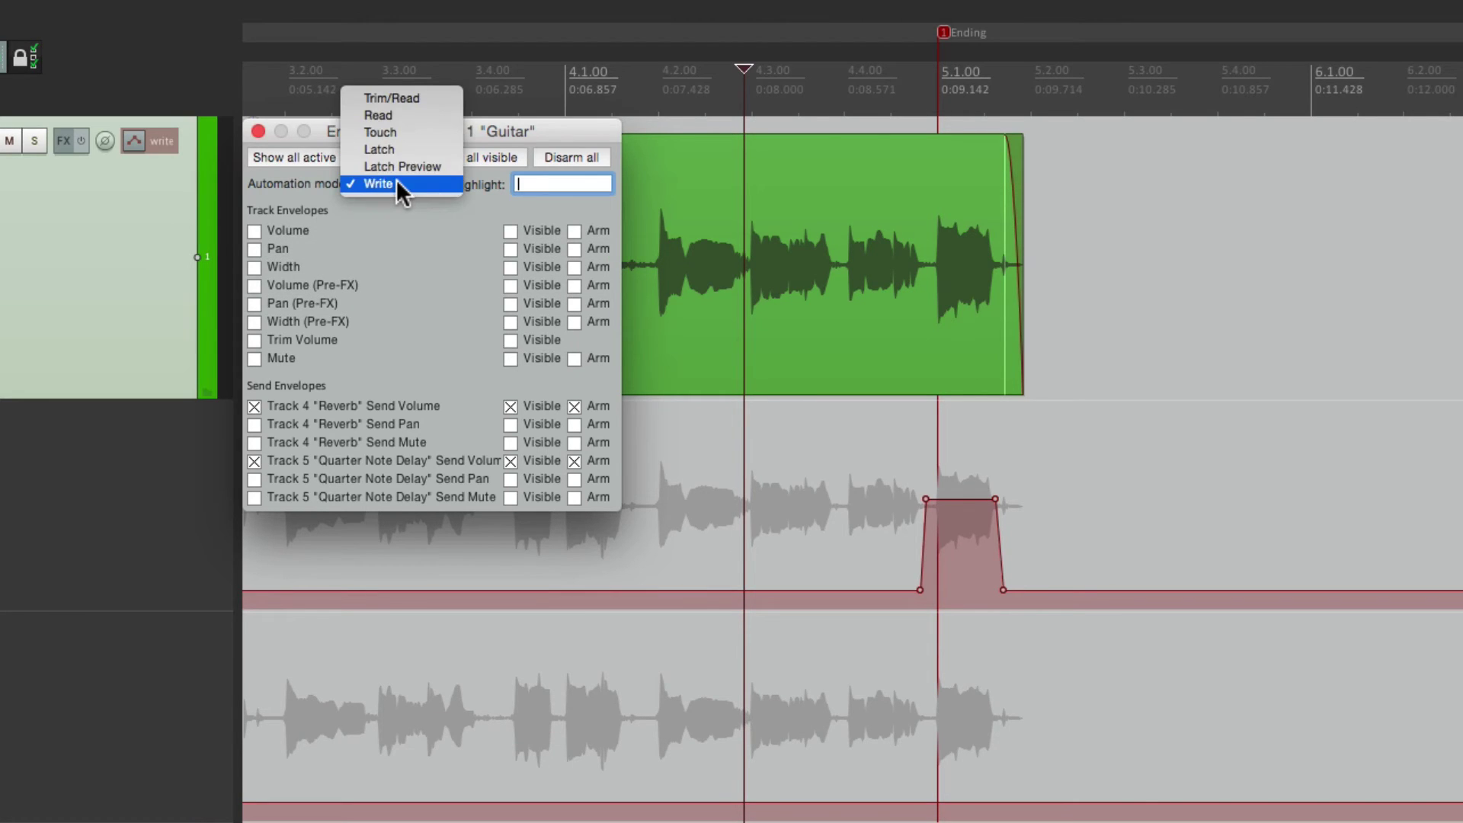
{"action": "left_click", "coordinate": [404, 131]}
{"action": "left_click", "coordinate": [650, 699]}
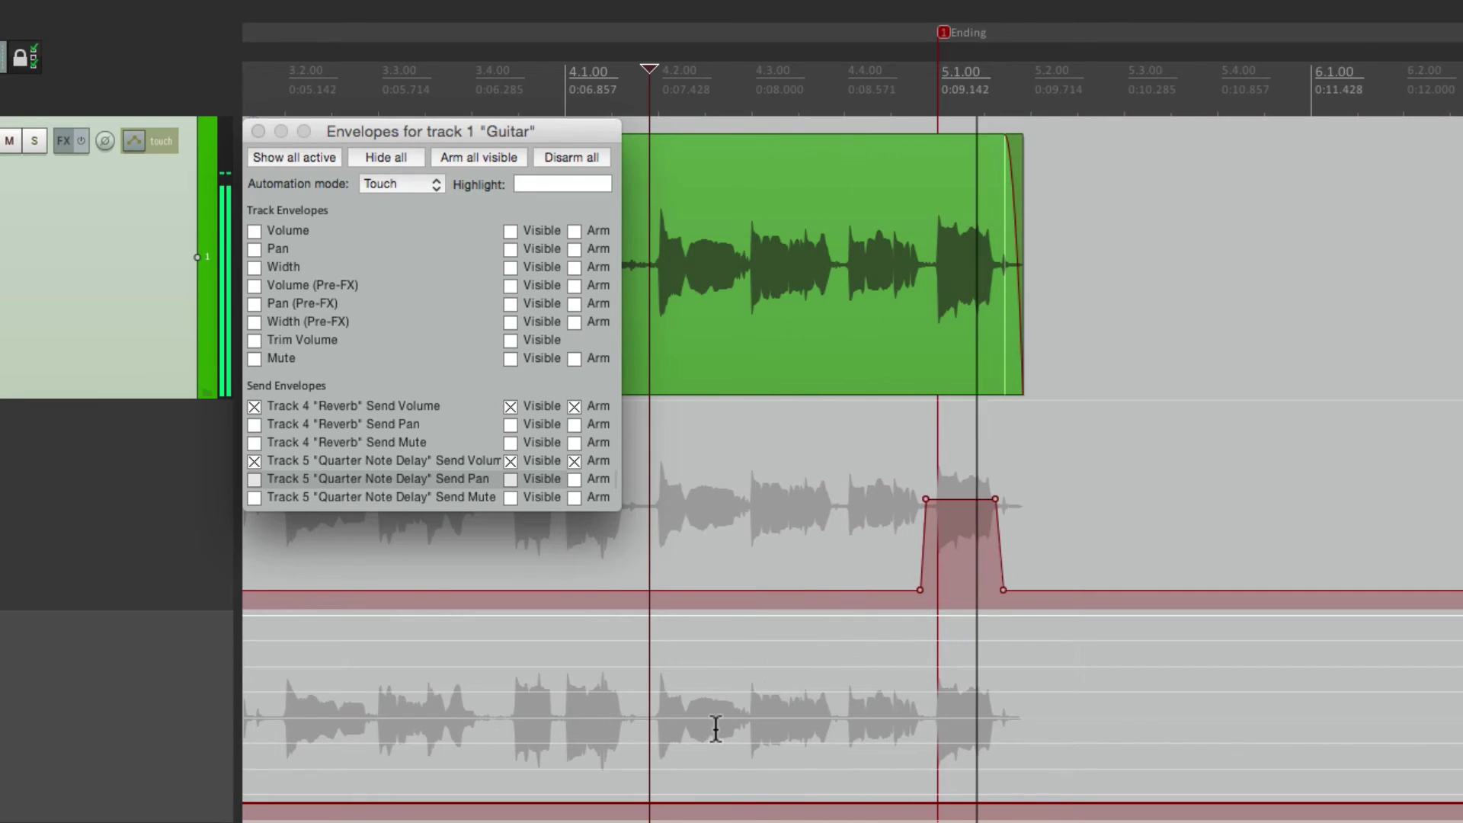
{"action": "key", "text": "space"}
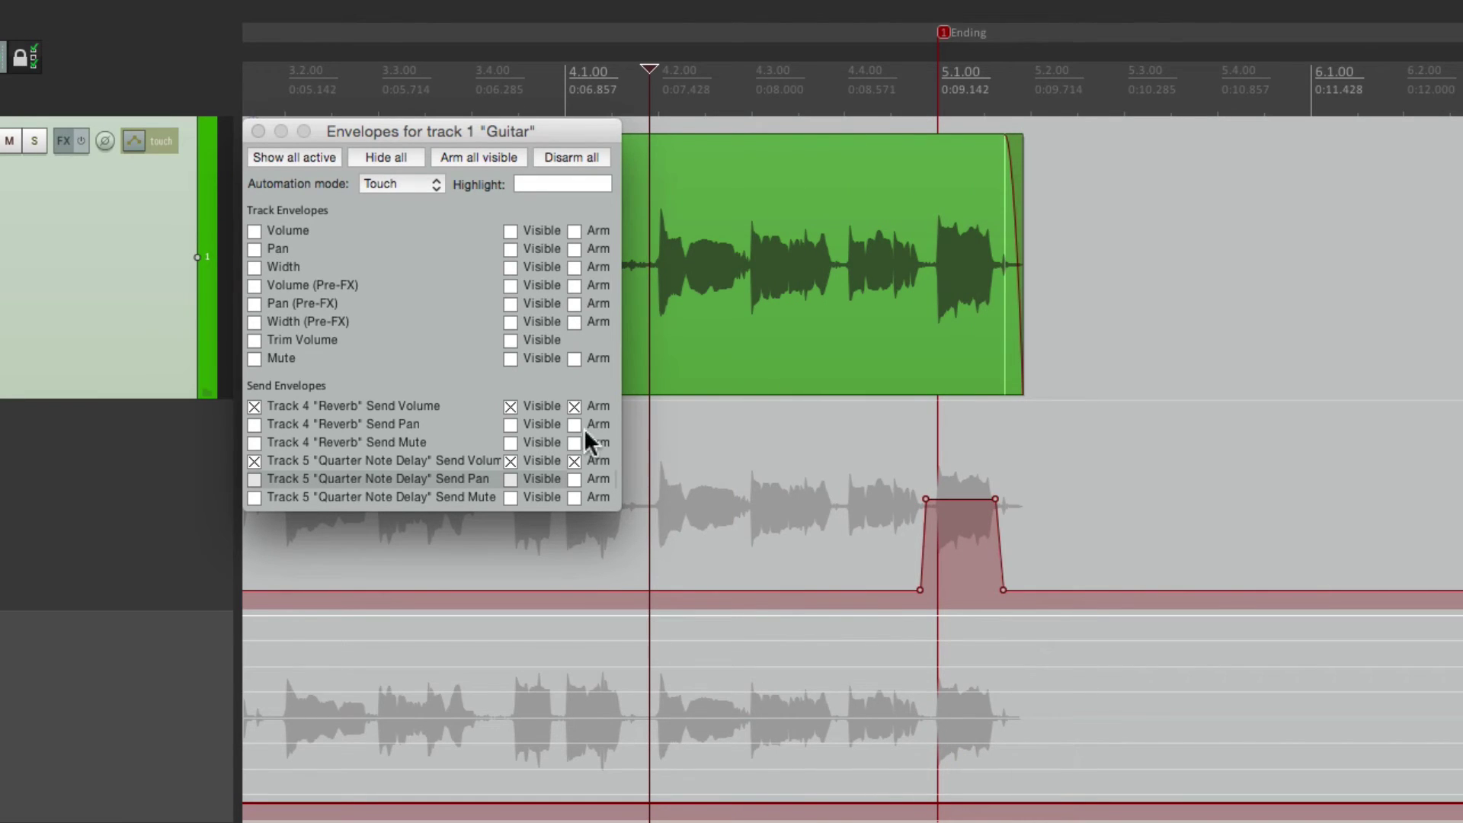
- Return to Write mode, disarm the Reverb Send Volume envelope, and close the Envelopes window
{"action": "left_click", "coordinate": [425, 182]}
{"action": "left_click", "coordinate": [436, 238]}
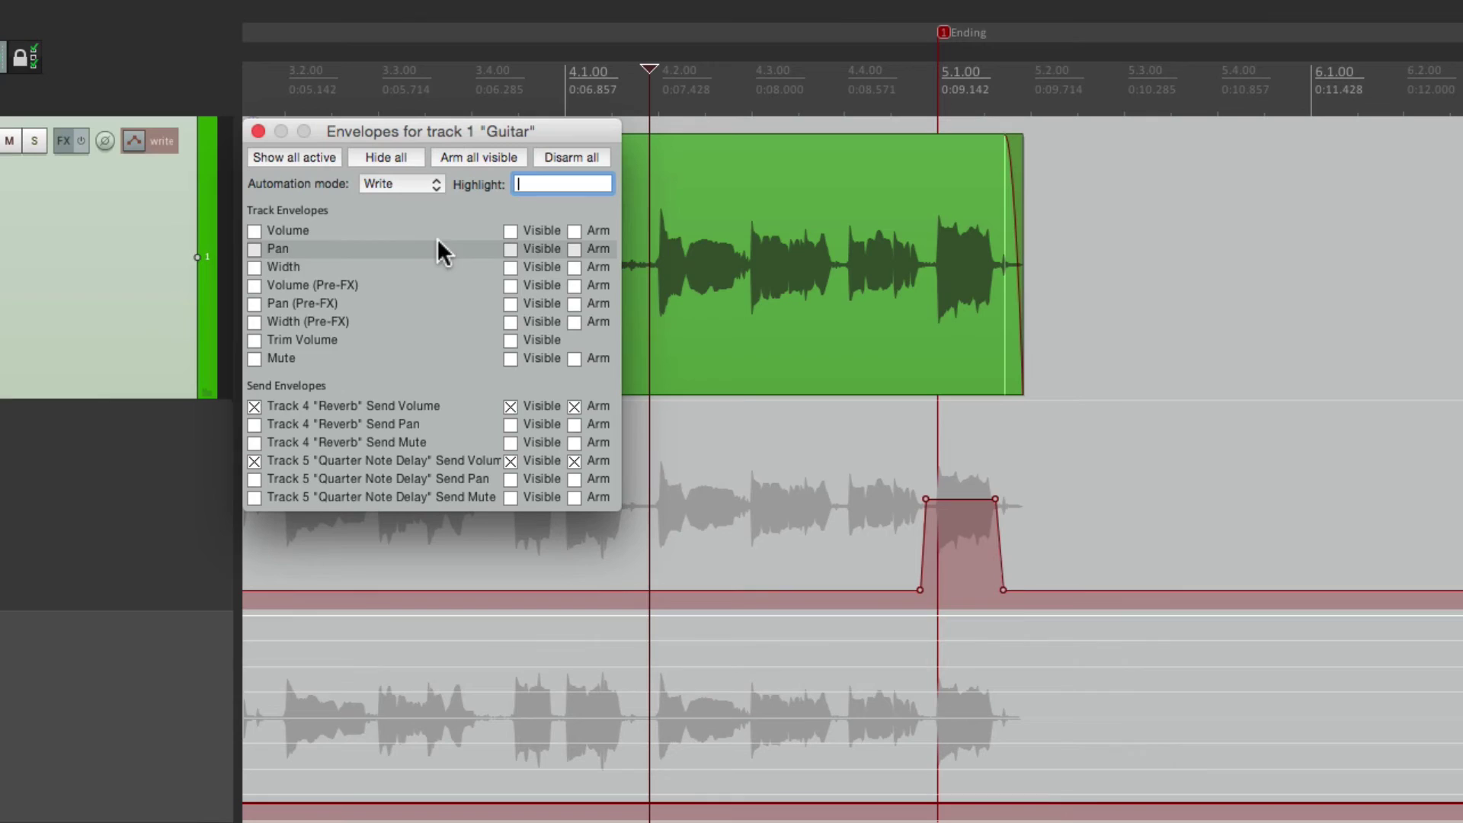
{"action": "left_click", "coordinate": [570, 408]}
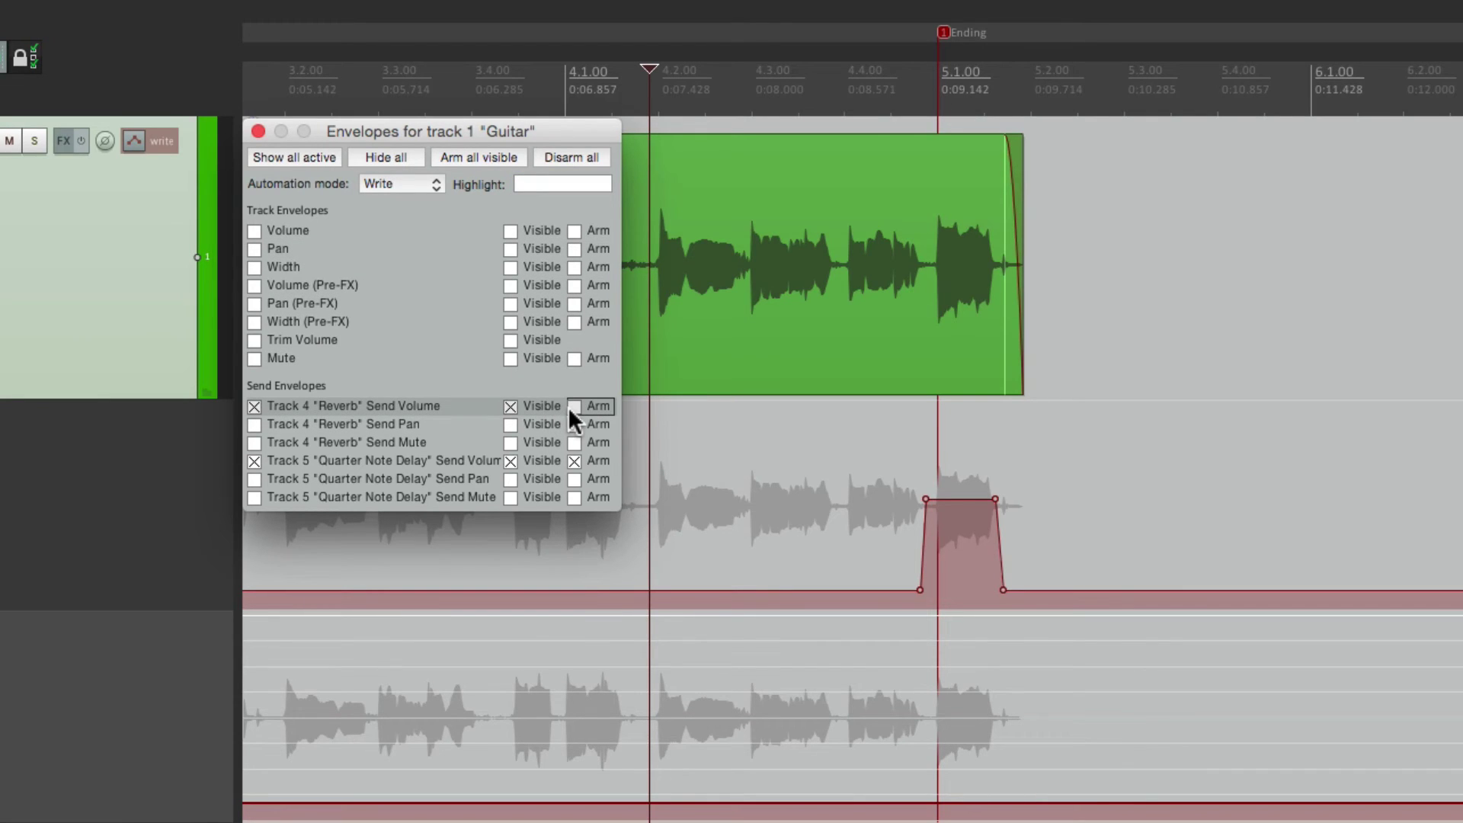
{"action": "left_click", "coordinate": [635, 706]}
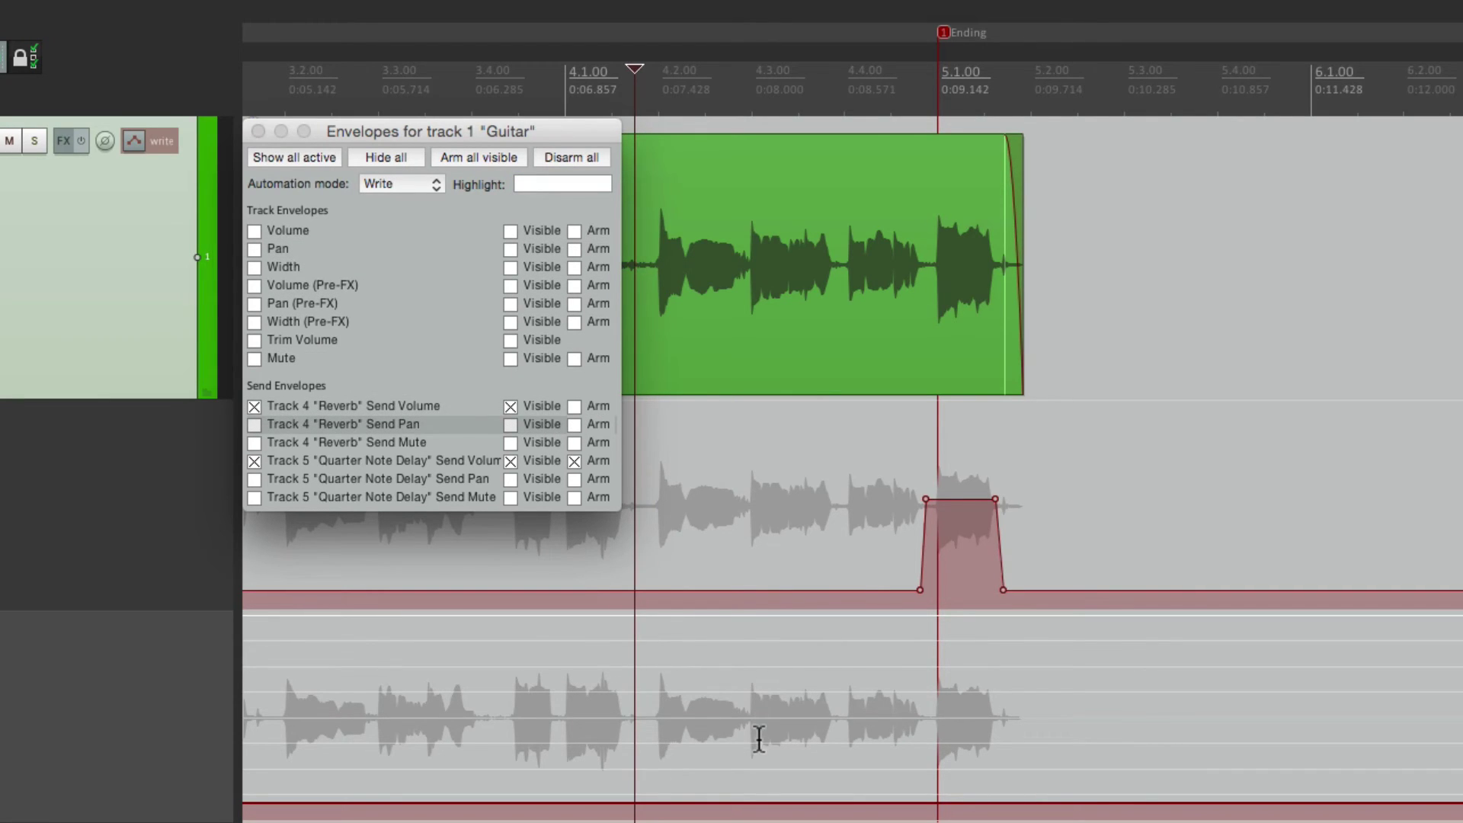
{"action": "left_click", "coordinate": [588, 465]}
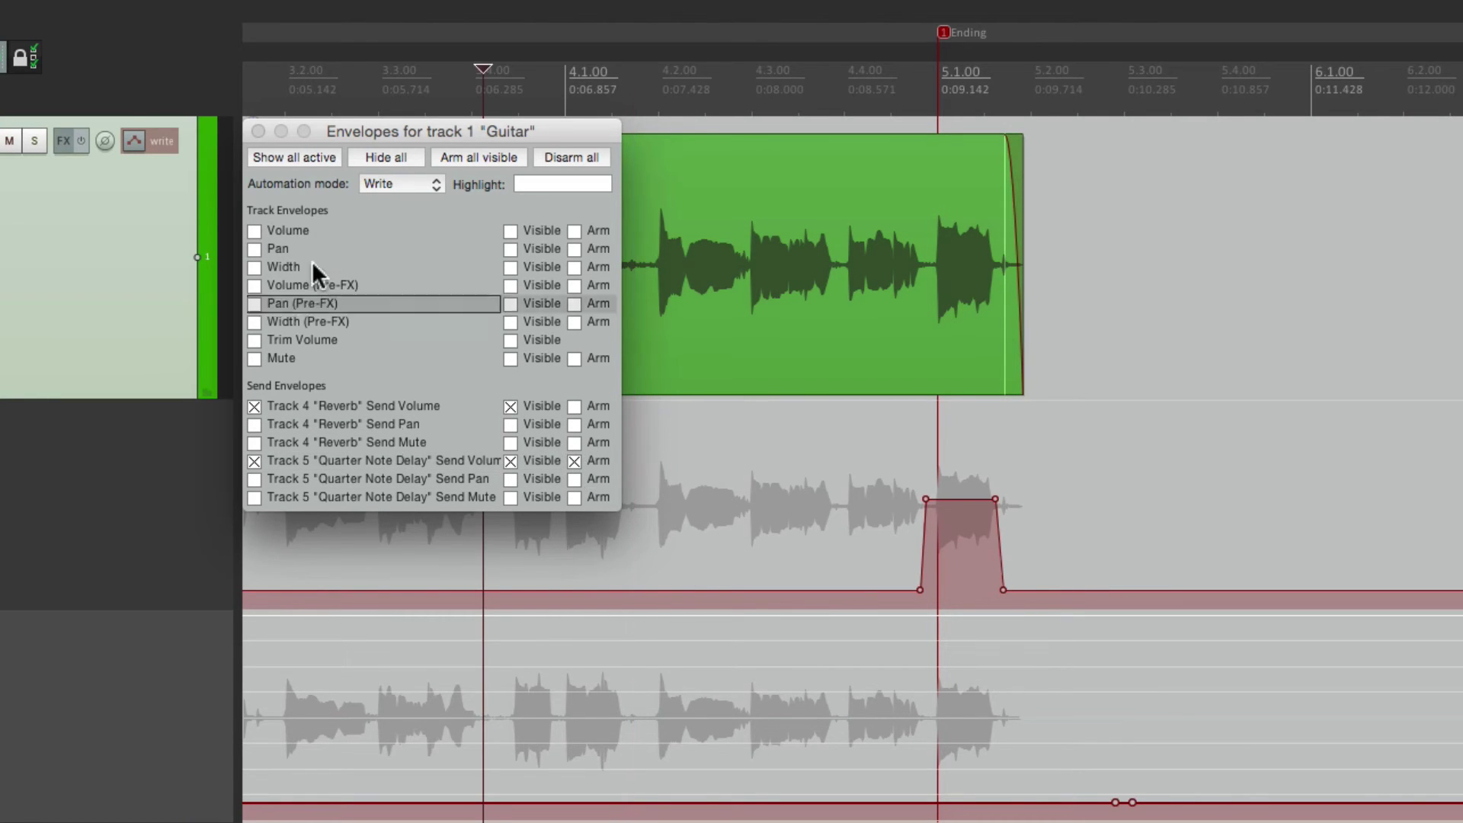
{"action": "left_click", "coordinate": [256, 131]}
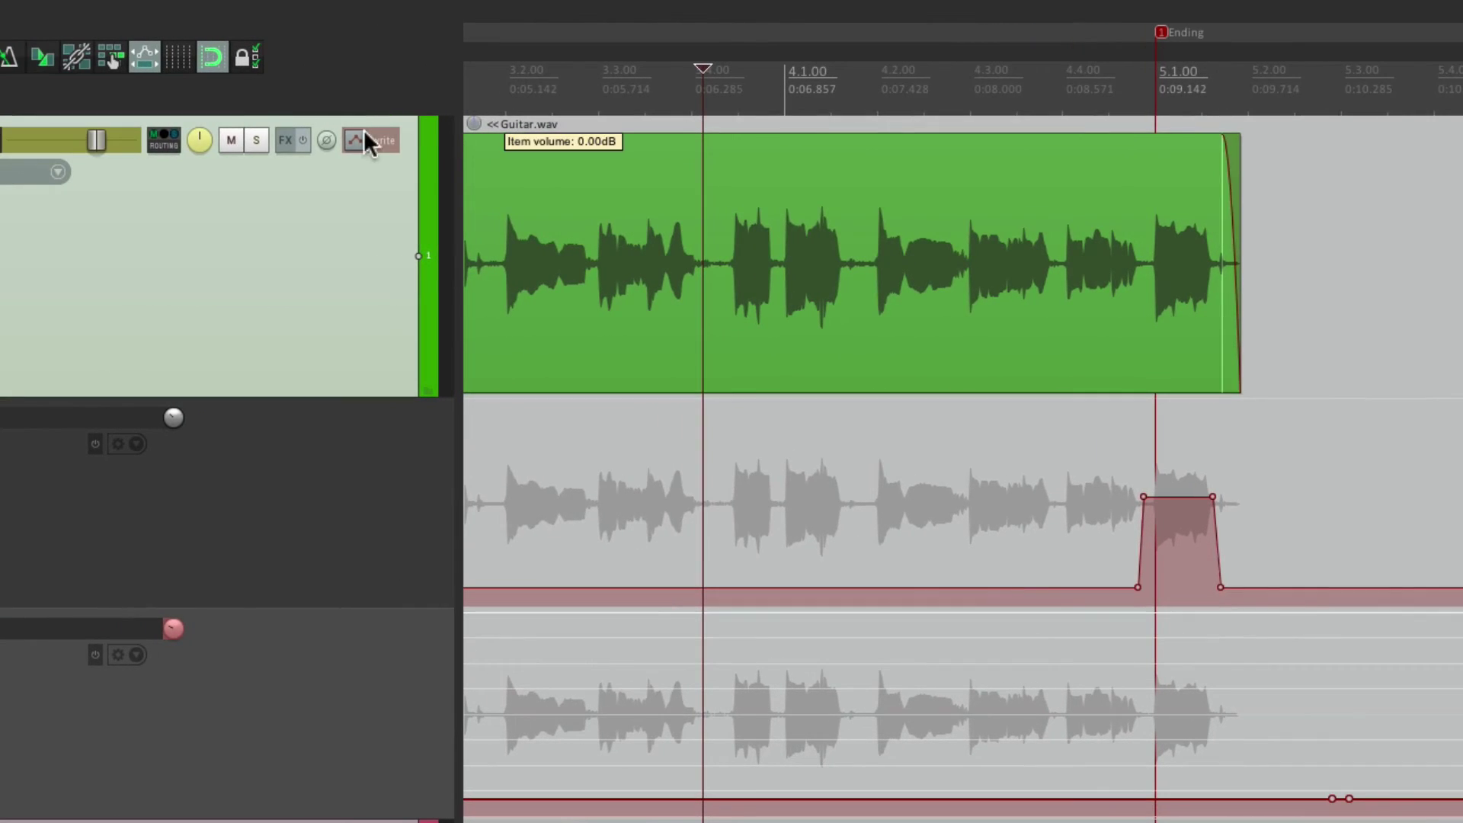
- Record the Quarter Note Delay send rising to -0.89 dB during playback
{"action": "left_click", "coordinate": [163, 139]}
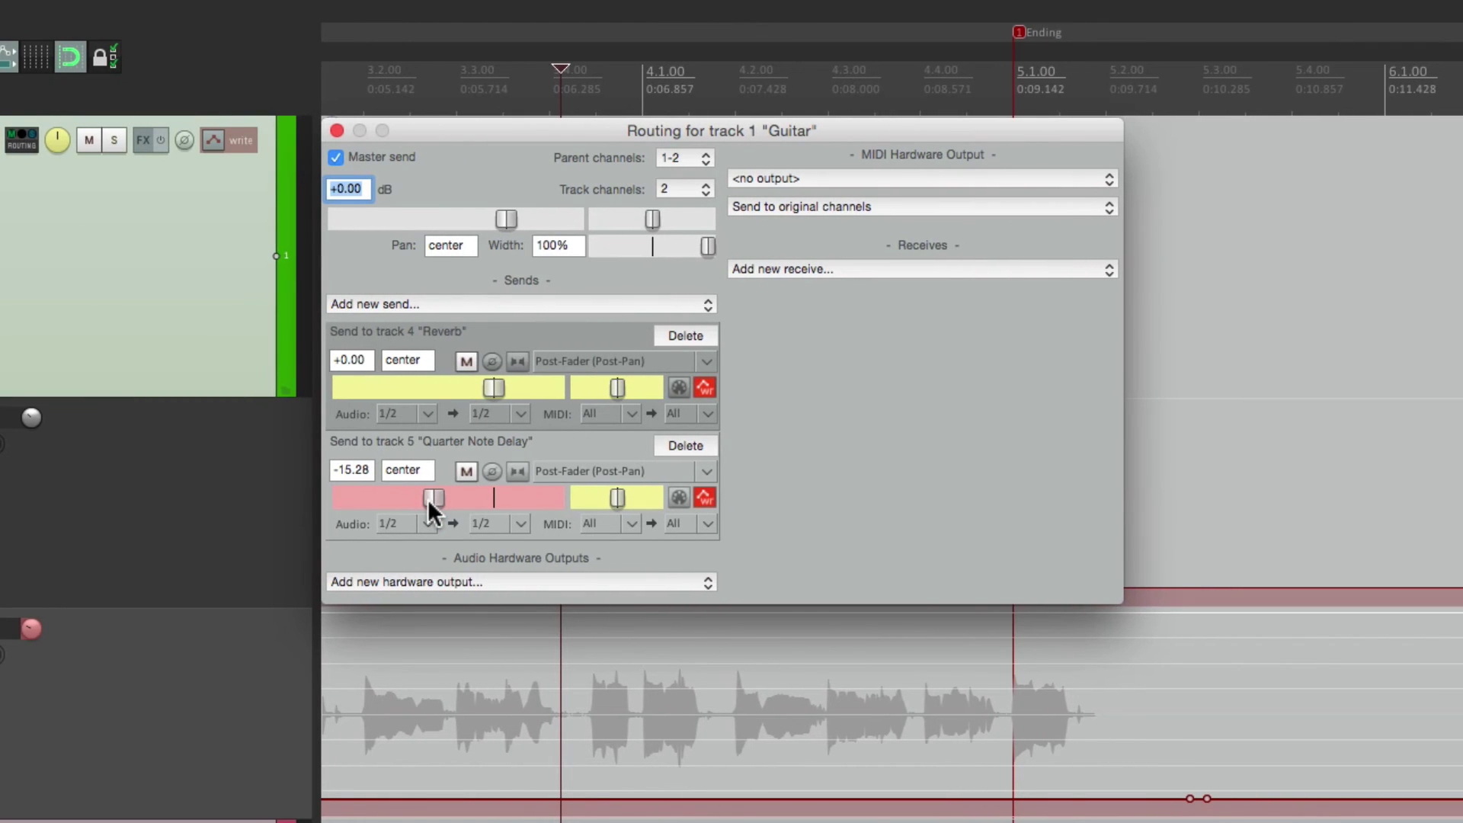
{"action": "key", "text": "space"}
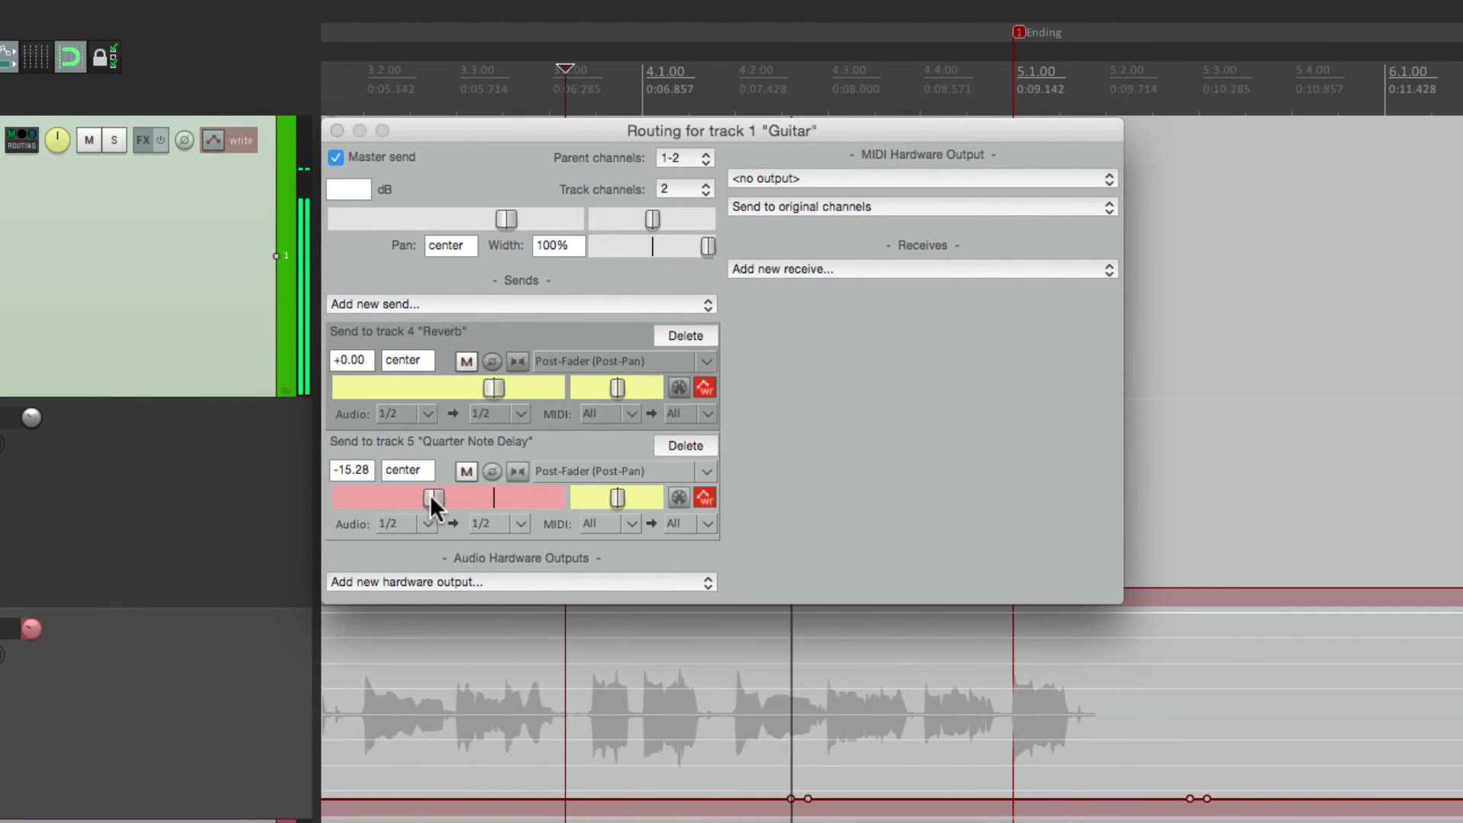
{"action": "left_click_drag", "start_coordinate": [429, 495], "coordinate": [486, 493]}
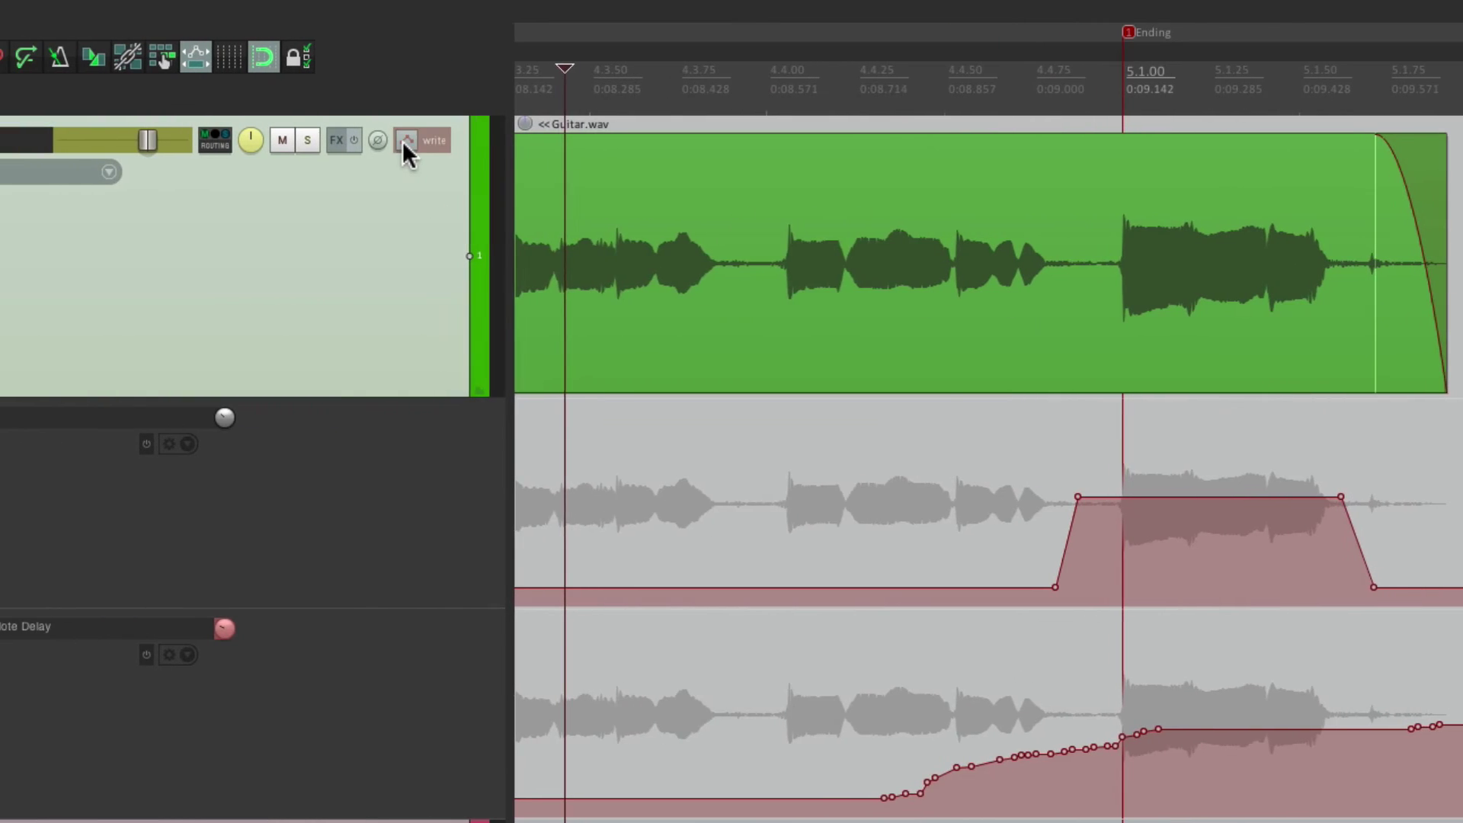
{"action": "left_click", "coordinate": [213, 140]}
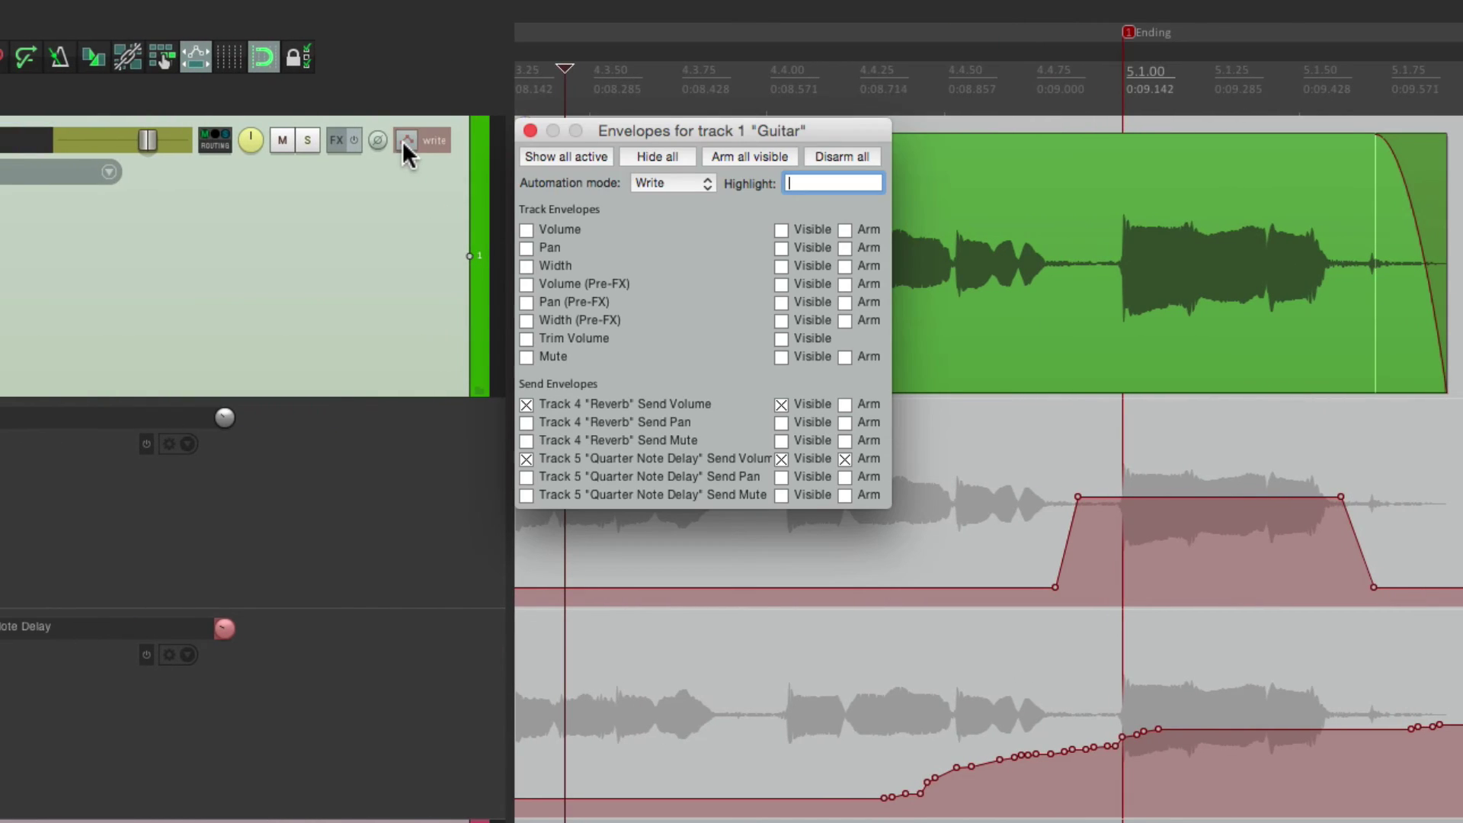
{"action": "left_click", "coordinate": [679, 176]}
- Set the Guitar track's automation mode to Touch and close the envelope settings
{"action": "left_click", "coordinate": [686, 134]}
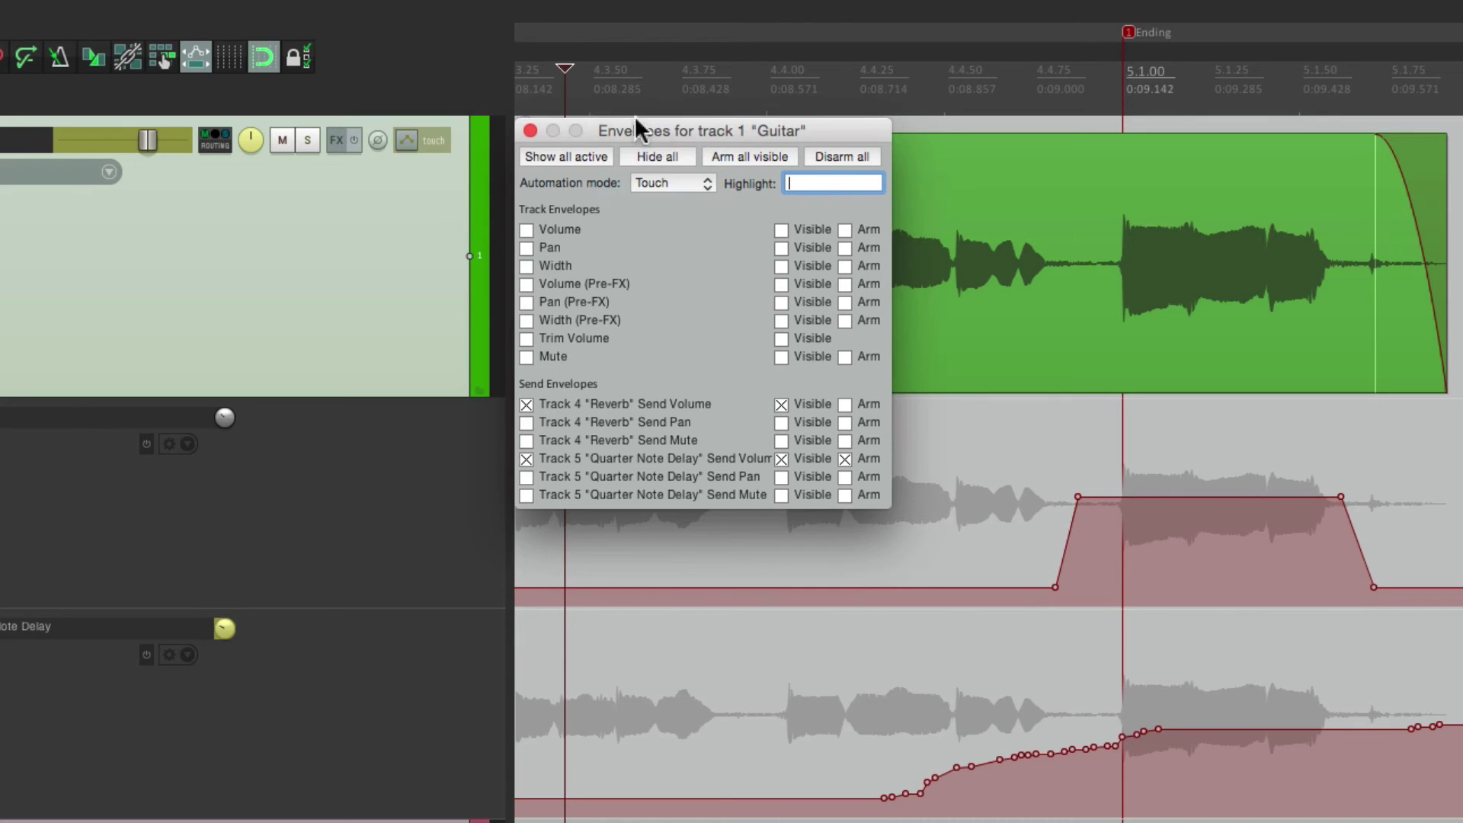
{"action": "left_click", "coordinate": [531, 132]}
{"action": "left_click", "coordinate": [686, 657]}
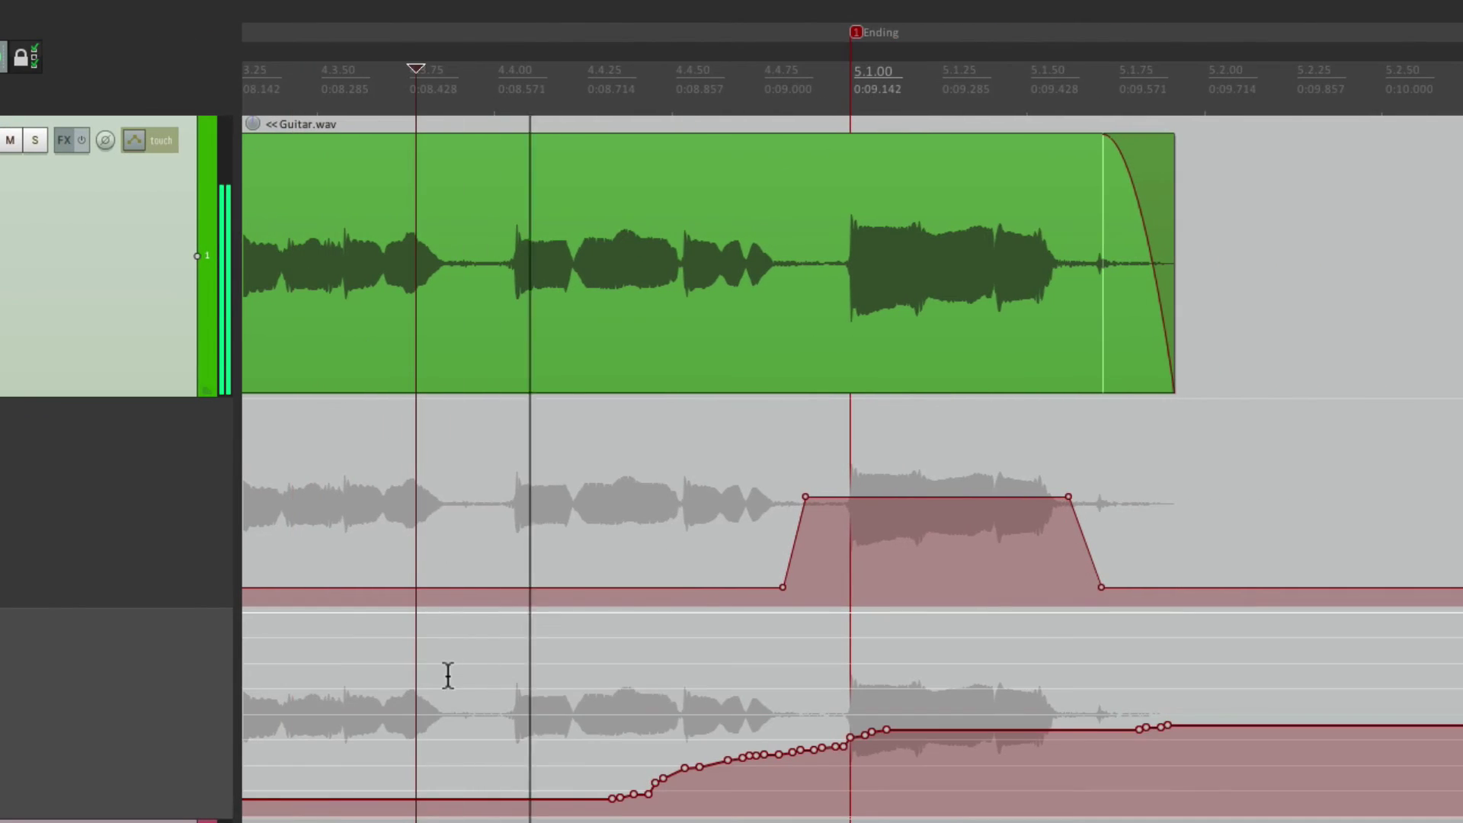
{"action": "scroll", "coordinate": [717, 677], "scroll_direction": "down", "scroll_amount": 2}
{"action": "scroll", "coordinate": [533, 708], "scroll_direction": "up", "scroll_amount": 2}
{"action": "scroll", "coordinate": [575, 715], "scroll_direction": "down", "scroll_amount": 2}
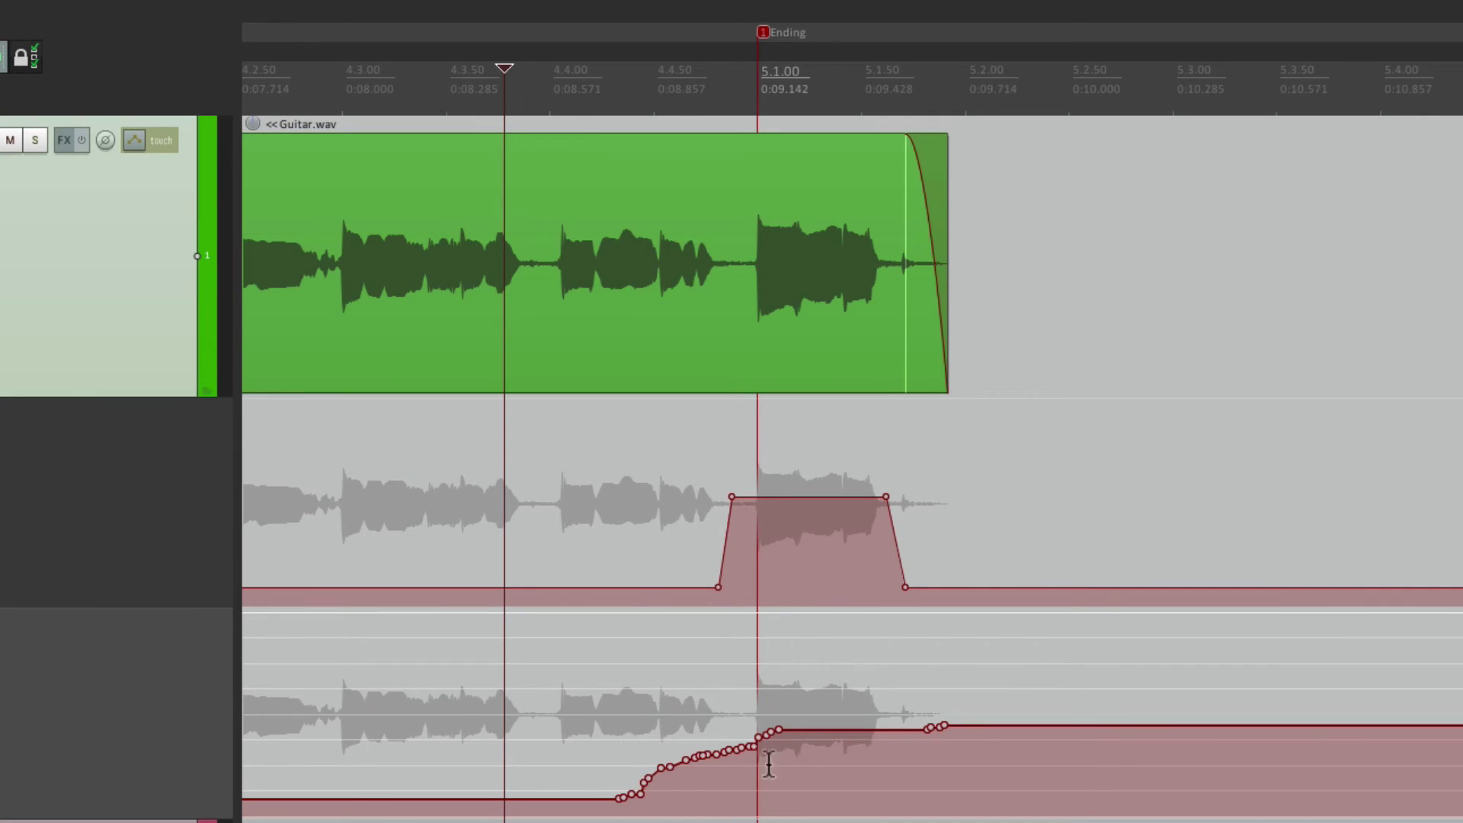
- Freehand-draw the Quarter Note Delay send envelope around the final note
{"action": "left_click_drag", "start_coordinate": [735, 748], "coordinate": [962, 752]}
{"action": "left_click", "coordinate": [581, 762]}
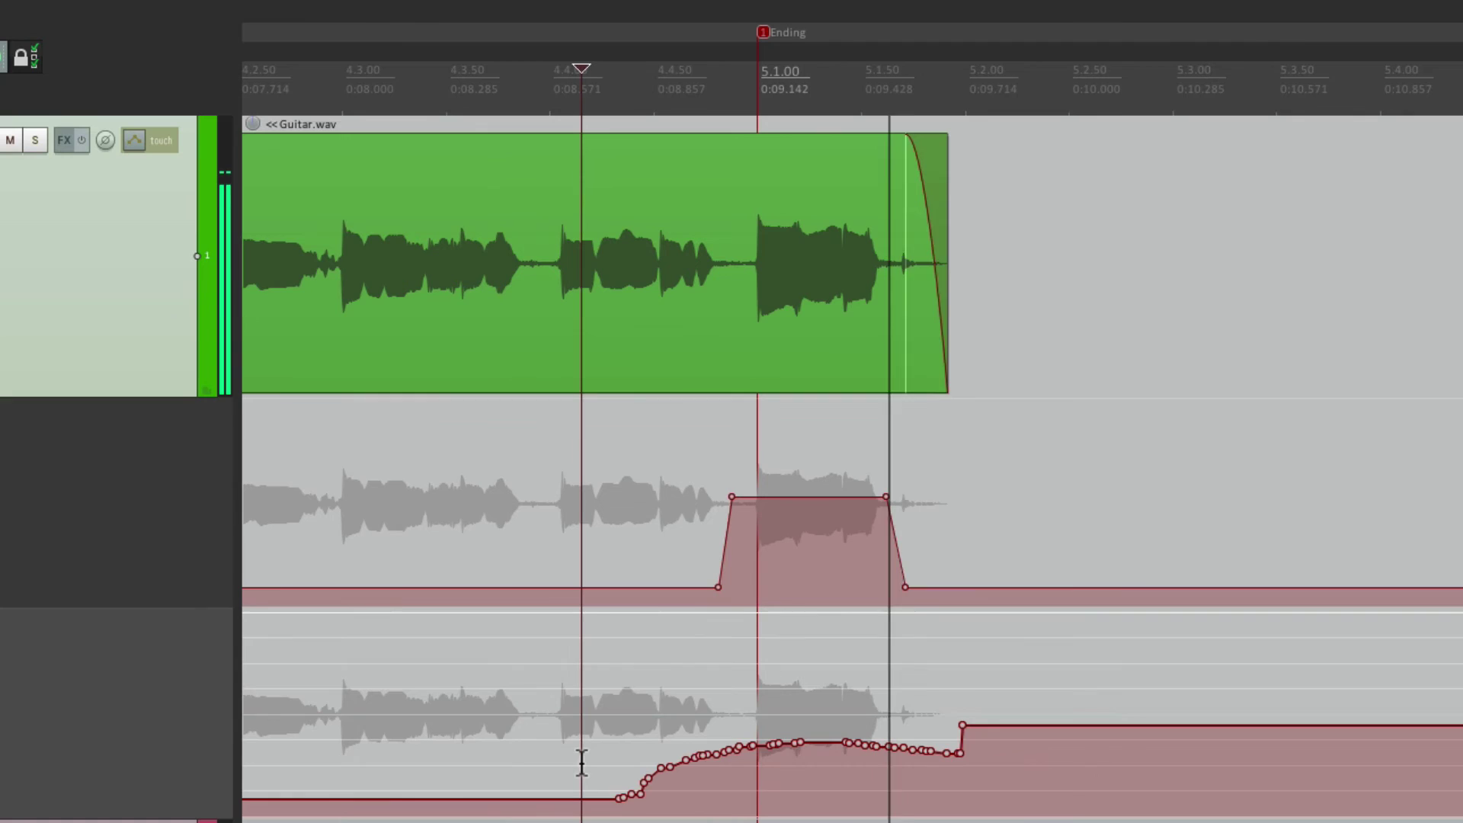
{"action": "key", "text": "space"}
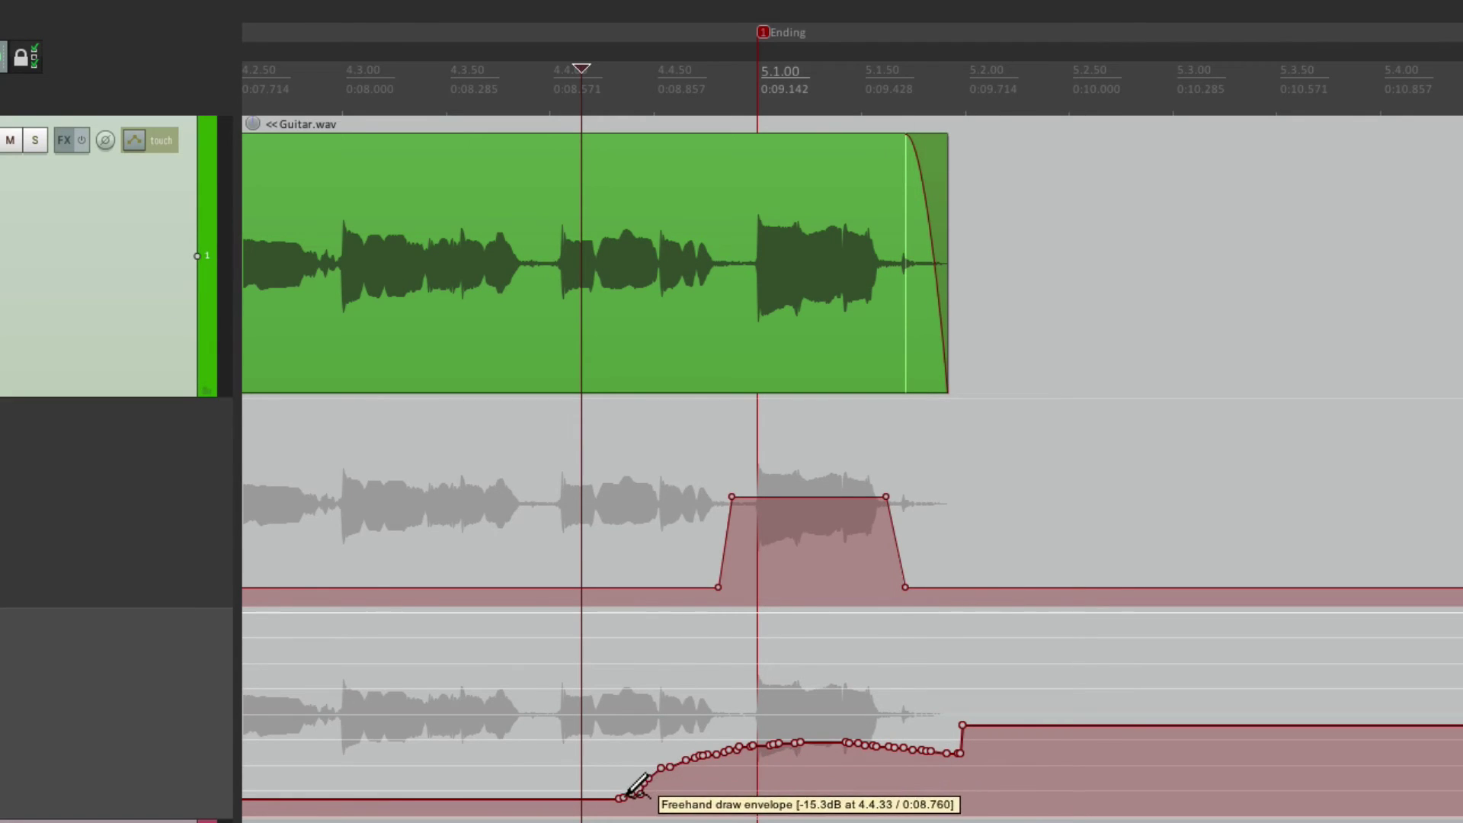
{"action": "mouse_move", "coordinate": [629, 794]}
{"action": "left_mouse_down"}
{"action": "mouse_move", "coordinate": [734, 758]}
{"action": "mouse_move", "coordinate": [863, 745]}
{"action": "mouse_move", "coordinate": [981, 775]}
{"action": "mouse_move", "coordinate": [1210, 797]}
{"action": "left_mouse_up"}
{"action": "left_click", "coordinate": [572, 755]}
{"action": "key", "text": "space"}
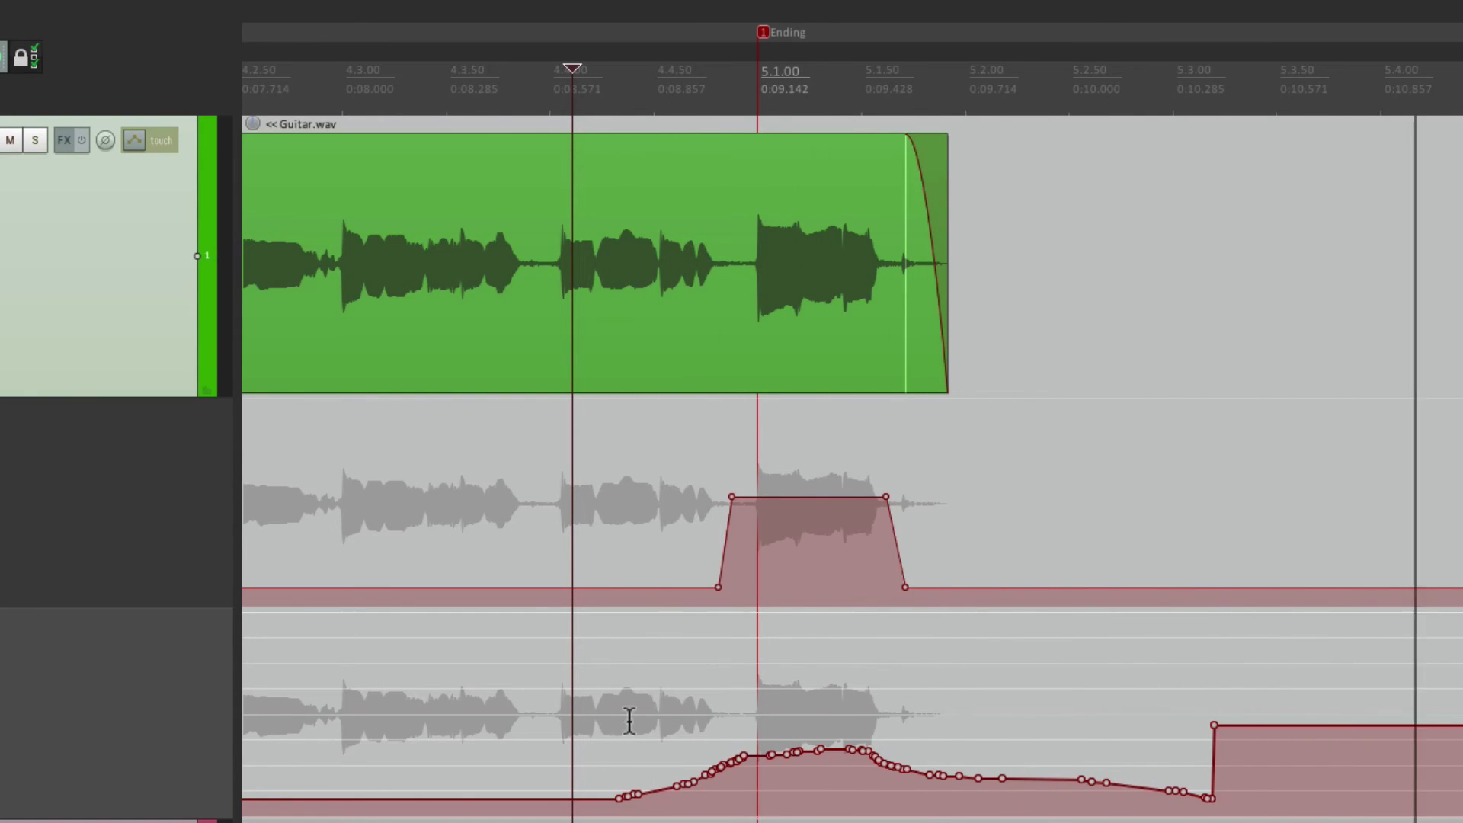
- Play through the delay send swell, then stop and scroll the arrange view back
{"action": "scroll", "coordinate": [605, 689], "scroll_direction": "up", "scroll_amount": 2}
{"action": "scroll", "coordinate": [606, 689], "scroll_direction": "left", "scroll_amount": 5}
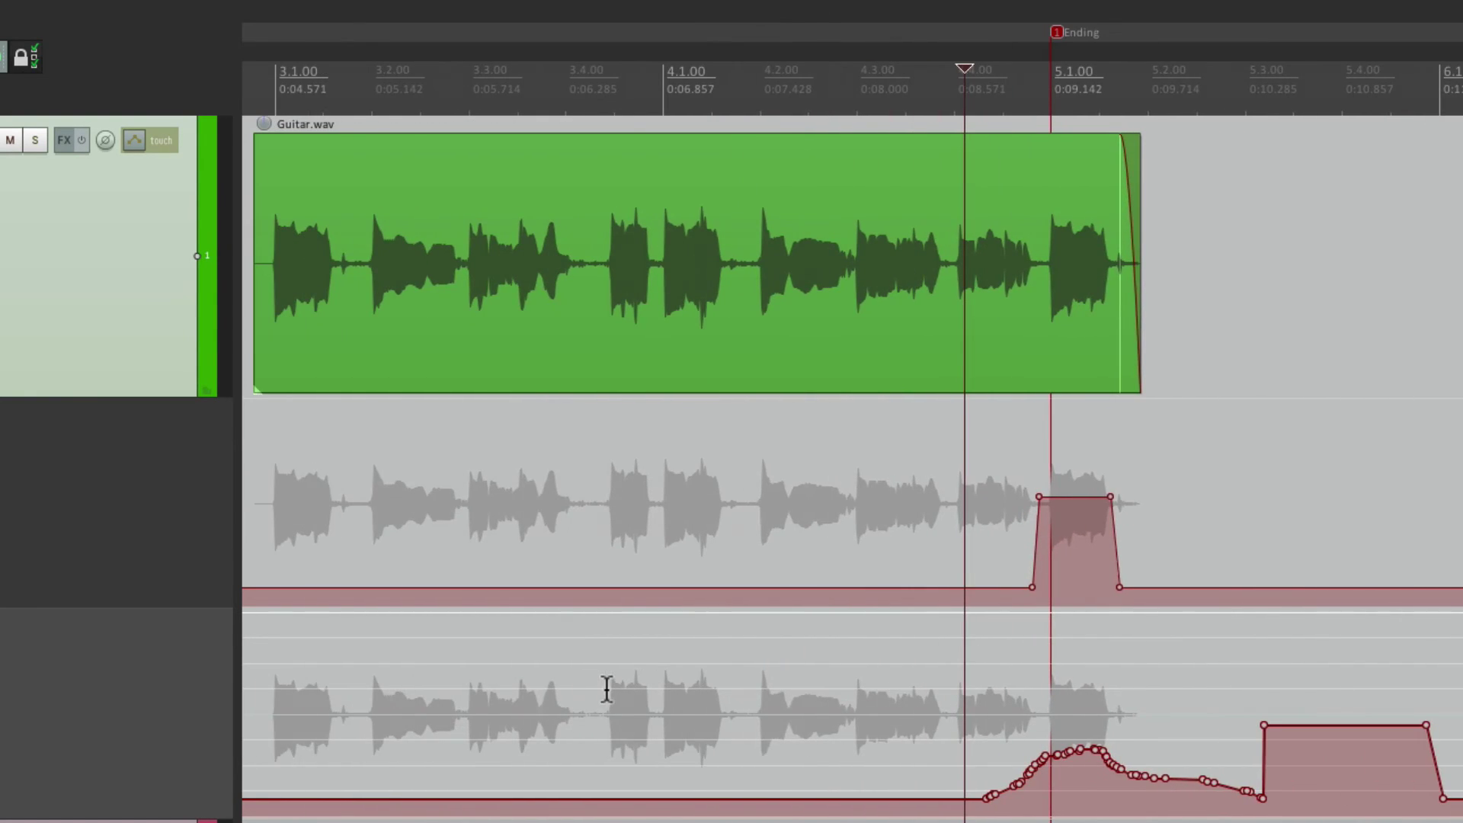
{"action": "left_click", "coordinate": [575, 676]}
{"action": "scroll", "coordinate": [678, 648], "scroll_direction": "up", "scroll_amount": 1}
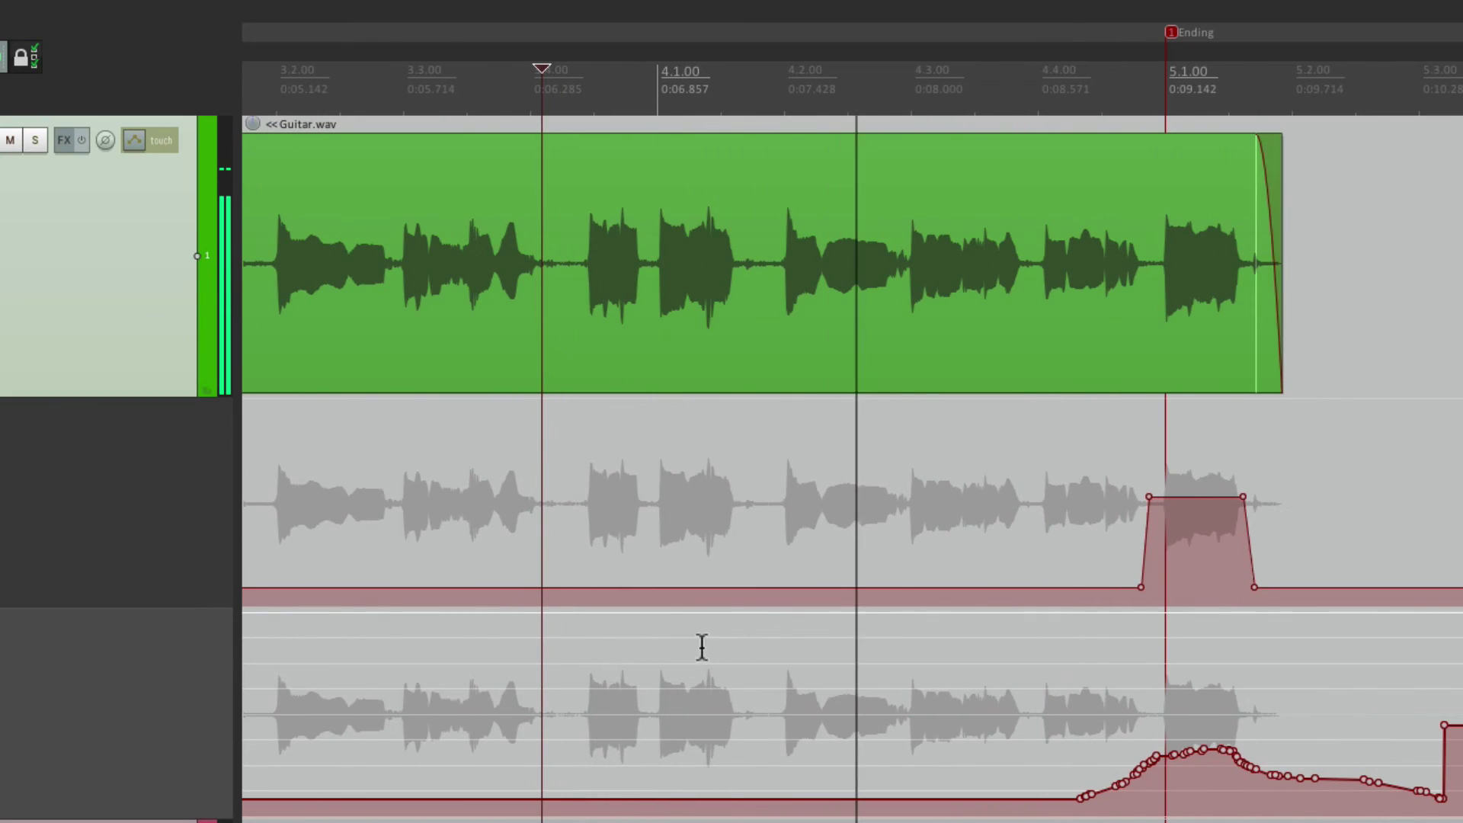
{"action": "scroll", "coordinate": [767, 648], "scroll_direction": "right", "scroll_amount": 1}
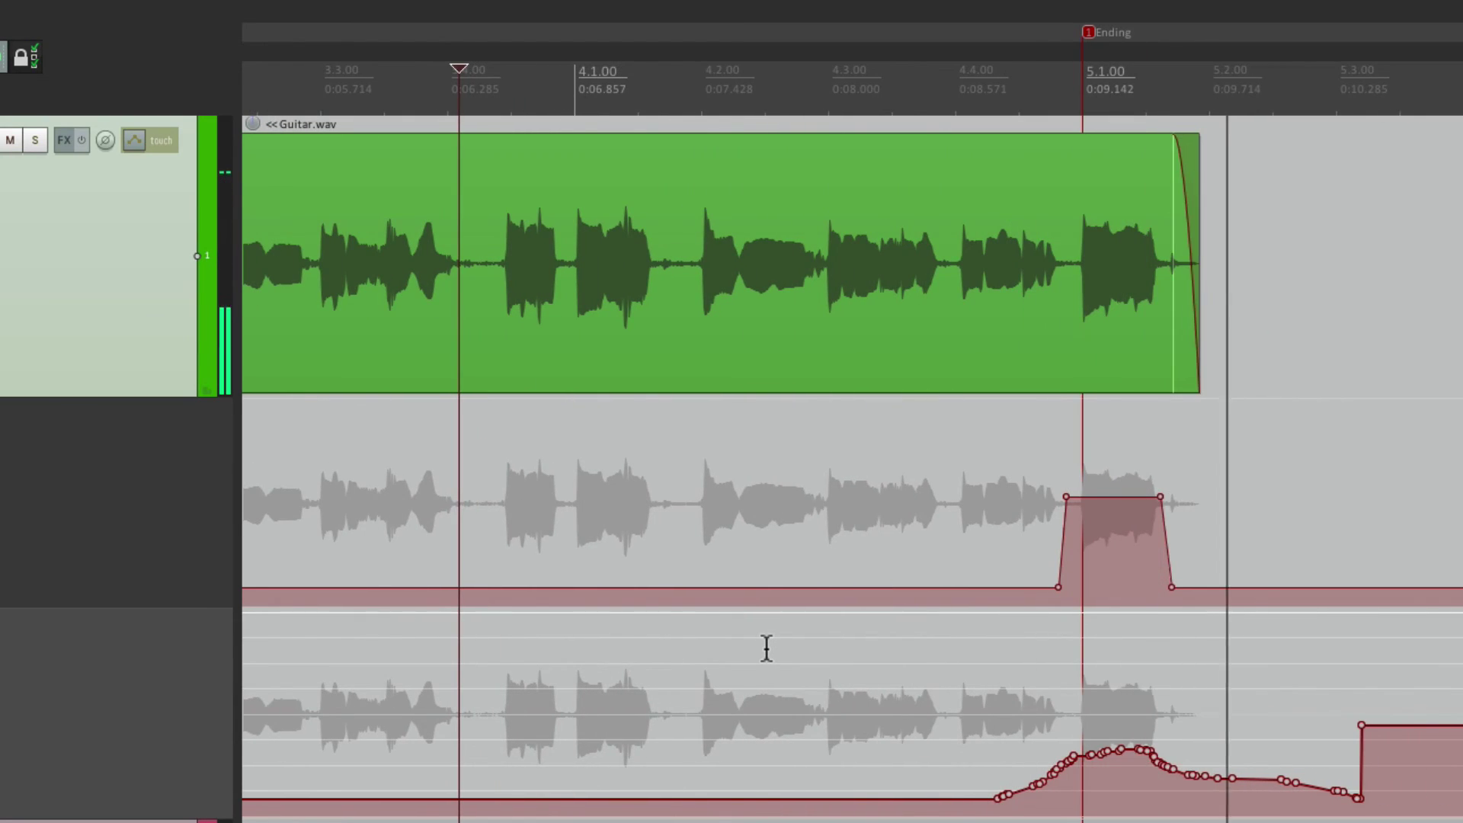
{"action": "scroll", "coordinate": [767, 647], "scroll_direction": "right", "scroll_amount": 4}
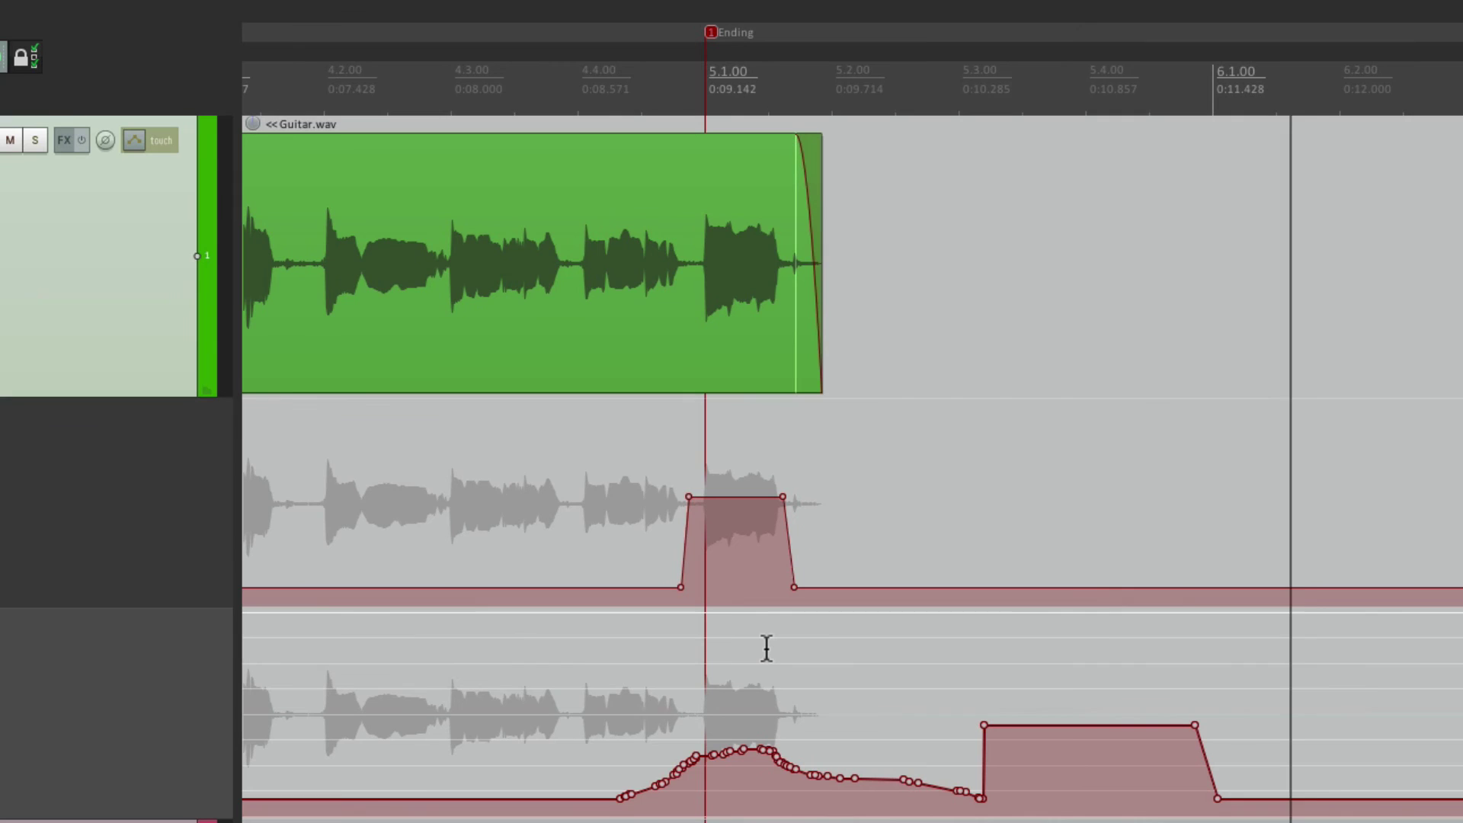
{"action": "key", "text": "space"}
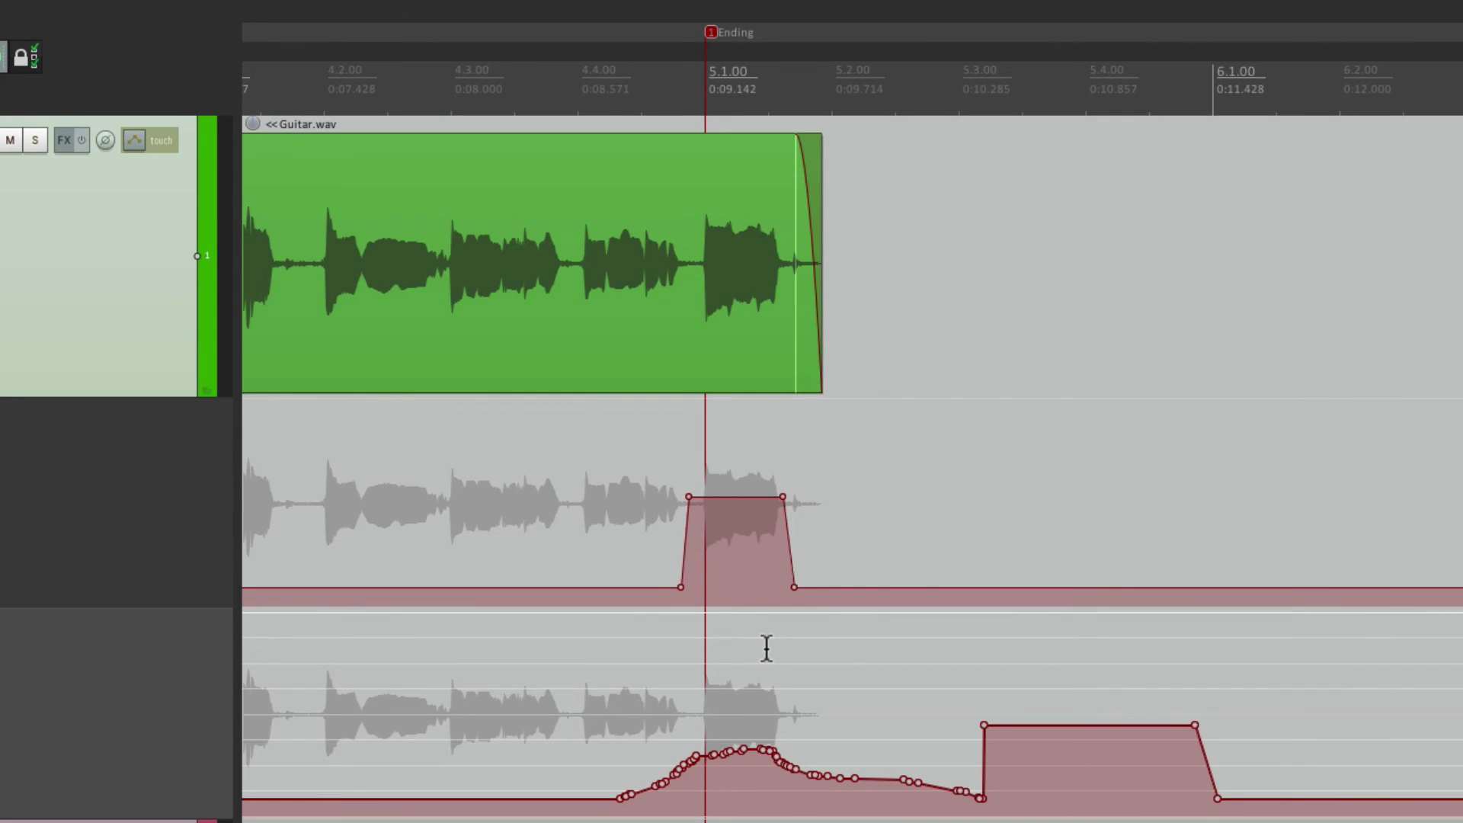
{"action": "scroll", "coordinate": [709, 754], "scroll_direction": "left", "scroll_amount": 5}
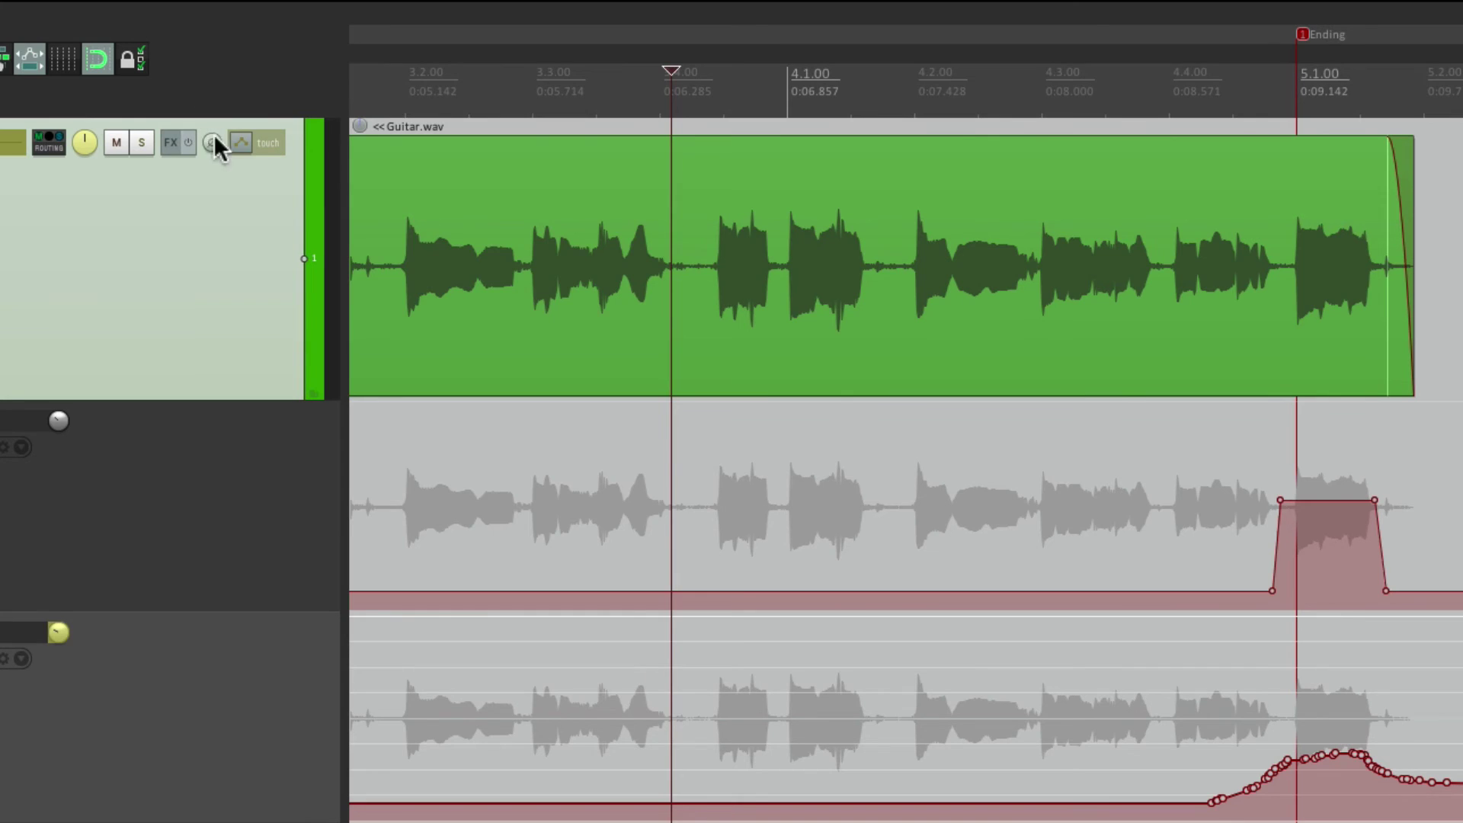
- Show the Quarter Note Delay Send Mute envelope on the Guitar track and arm it
{"action": "left_click", "coordinate": [242, 143]}
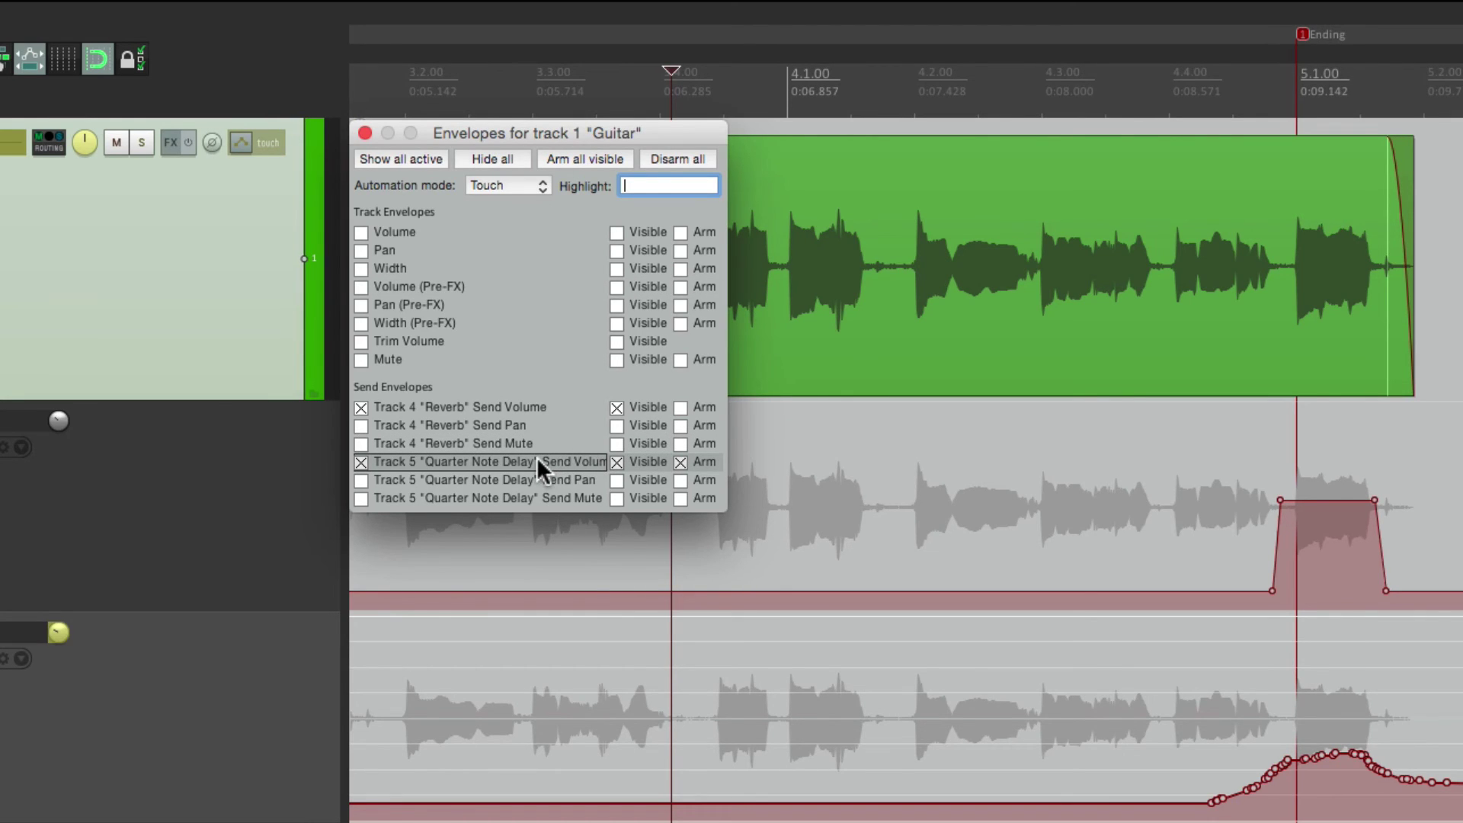
{"action": "left_click", "coordinate": [359, 499]}
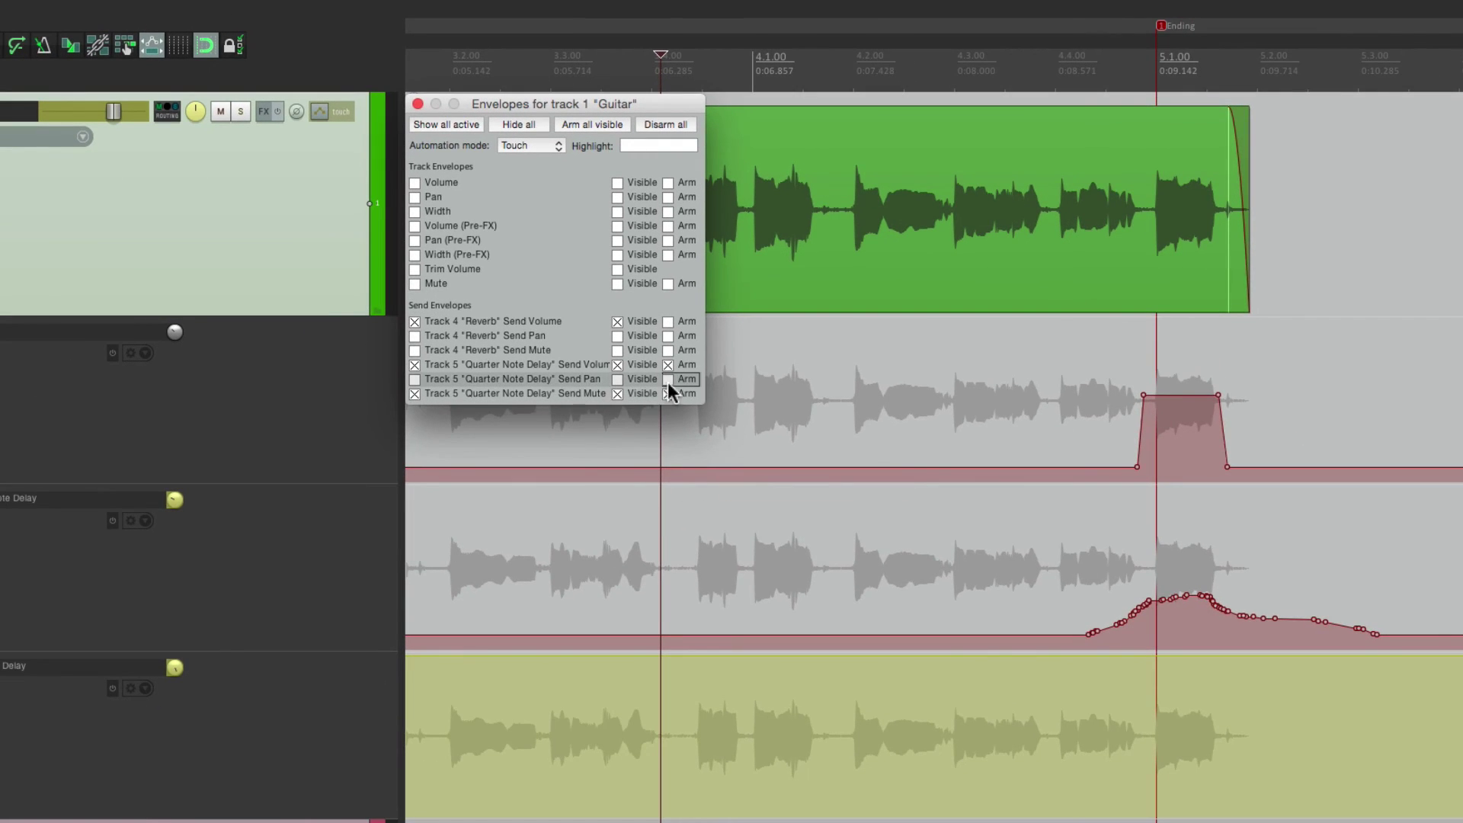
{"action": "left_click", "coordinate": [667, 365]}
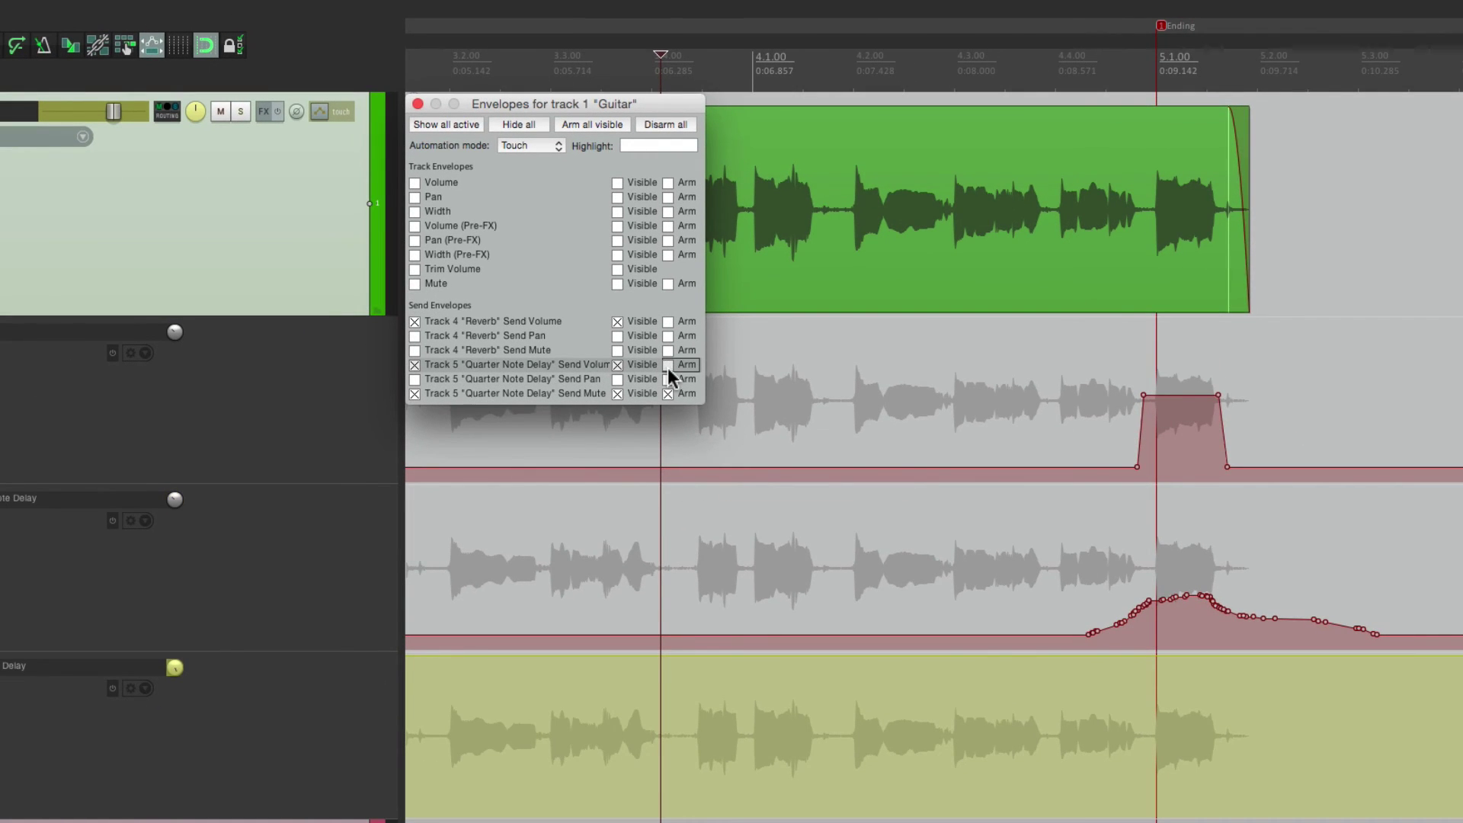
- Switch the Guitar track's automation mode to Write and return to the project start
{"action": "left_click", "coordinate": [549, 146]}
{"action": "left_click", "coordinate": [549, 185]}
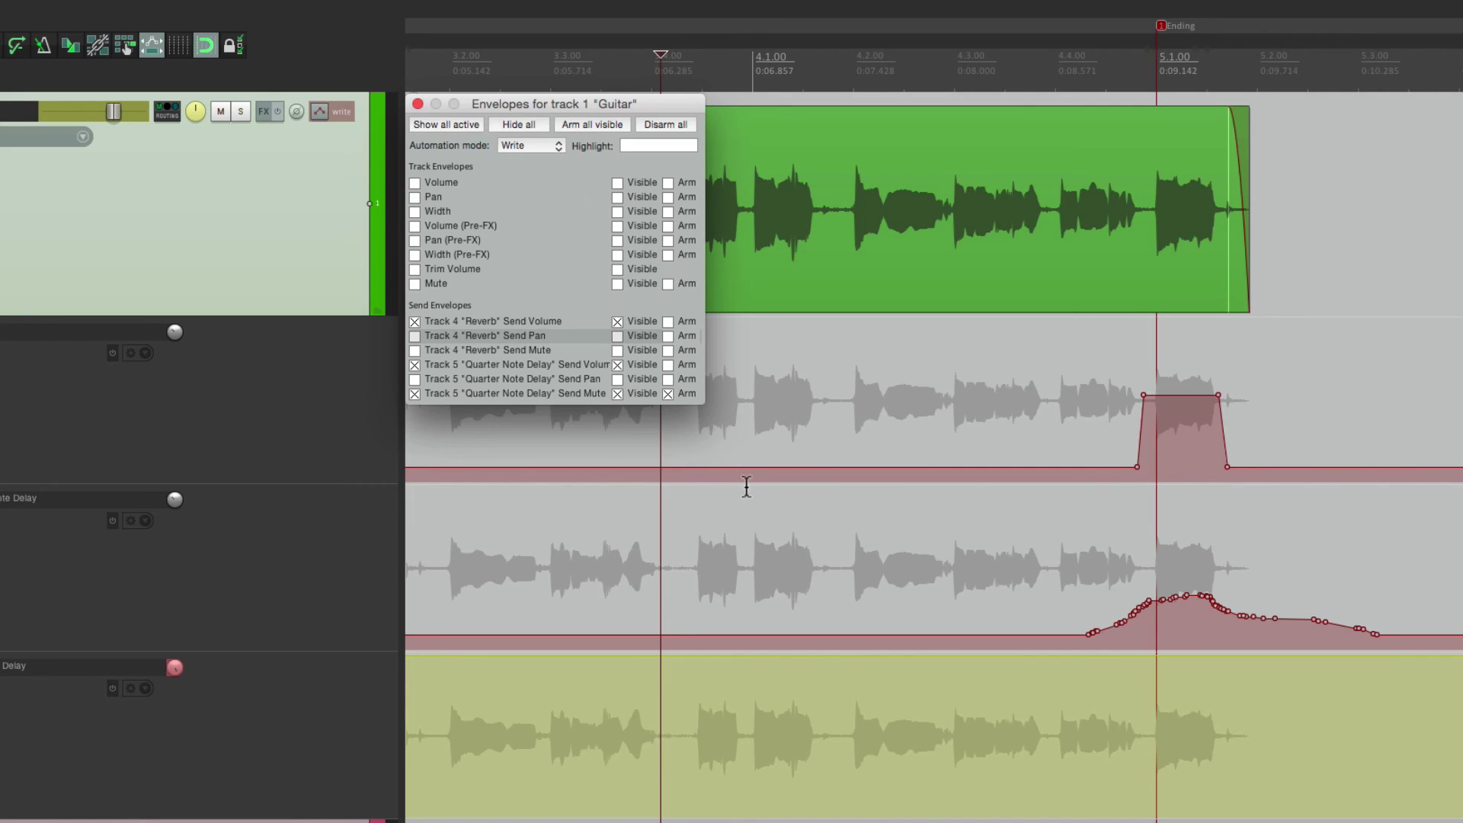
{"action": "key", "text": "Home"}
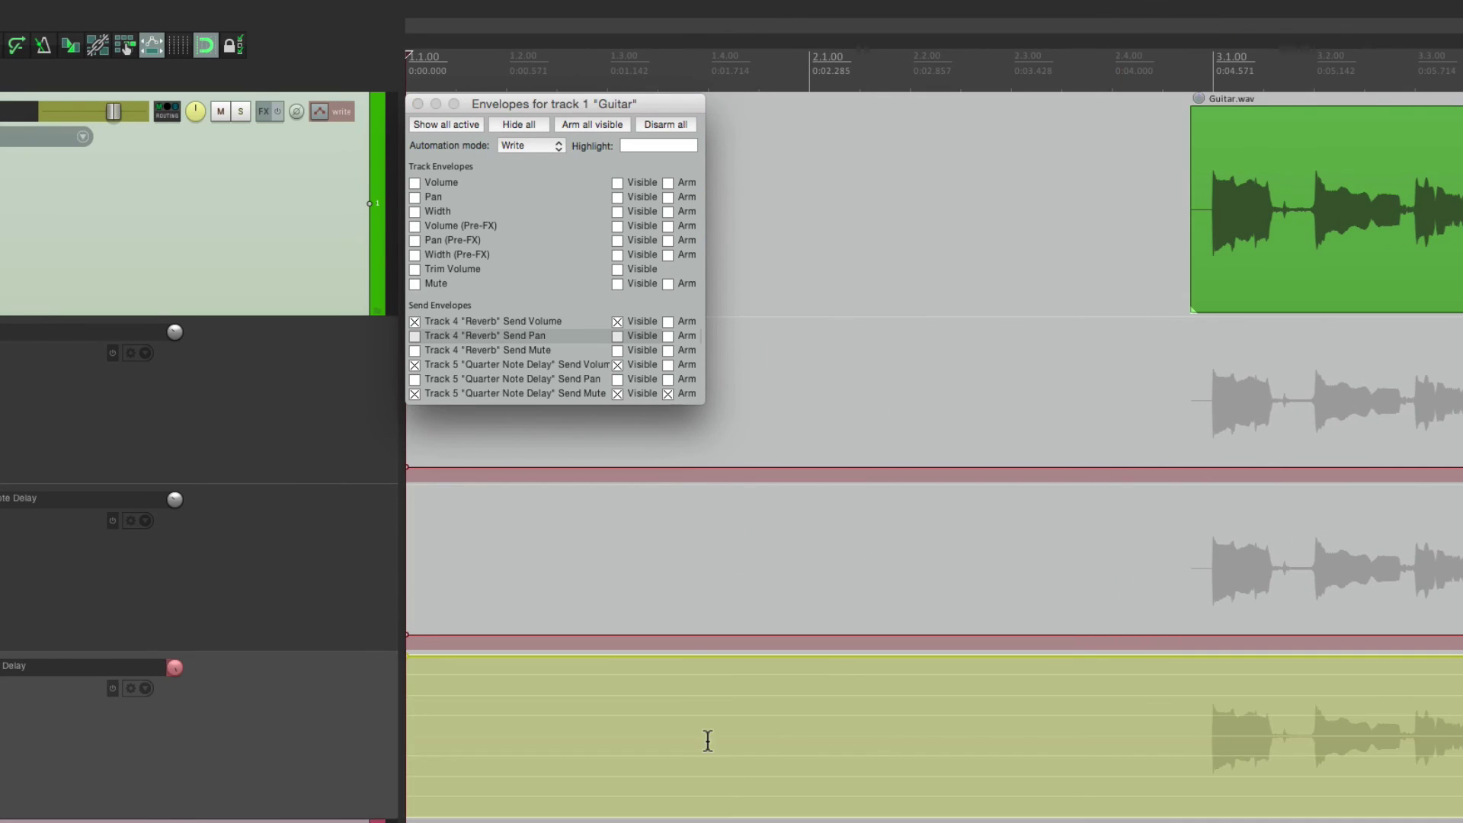
- Mute the Guitar track's send to Quarter Note Delay in the routing window
{"action": "left_click", "coordinate": [166, 112]}
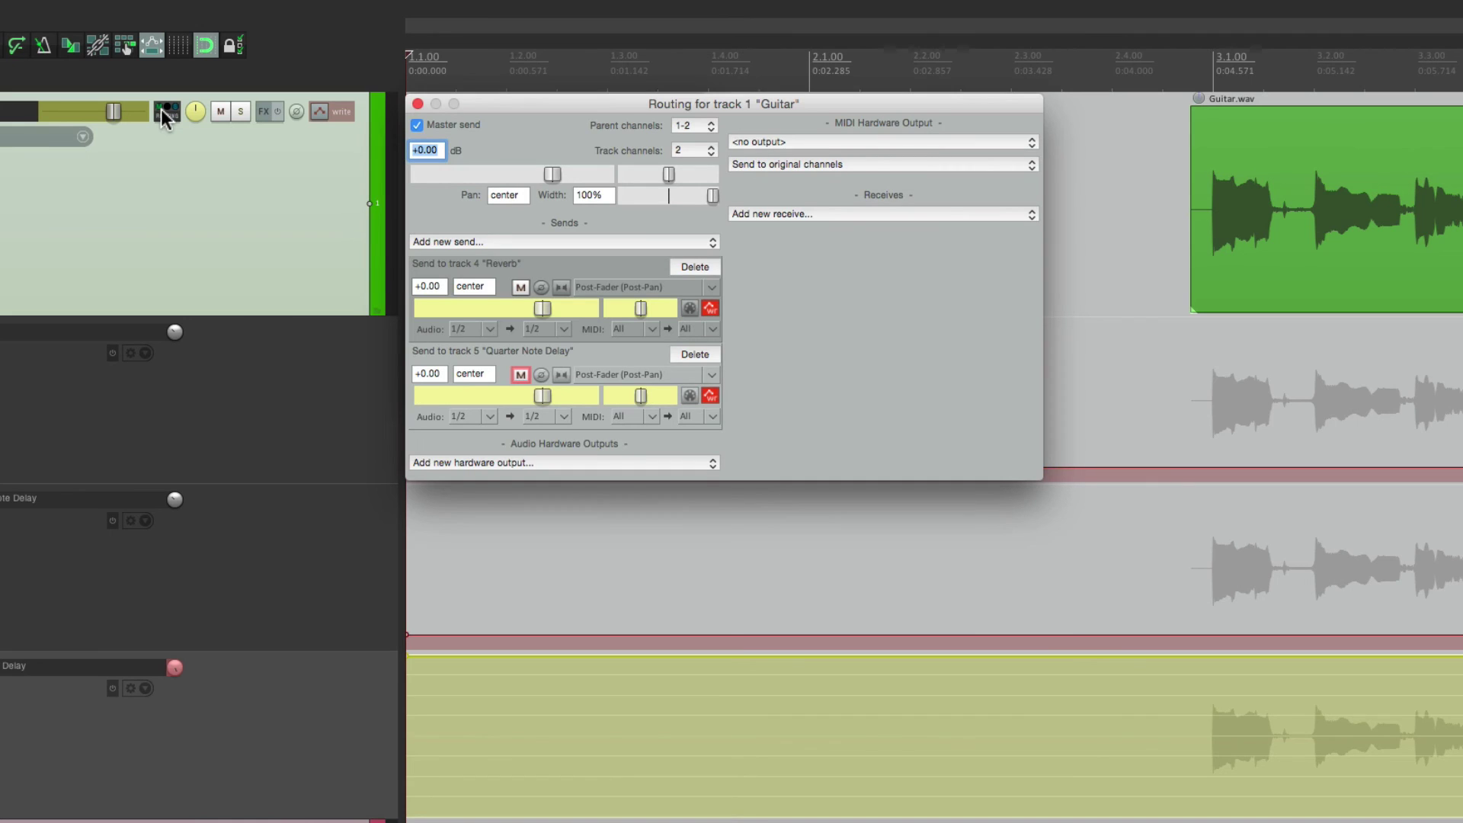
{"action": "left_click", "coordinate": [520, 374]}
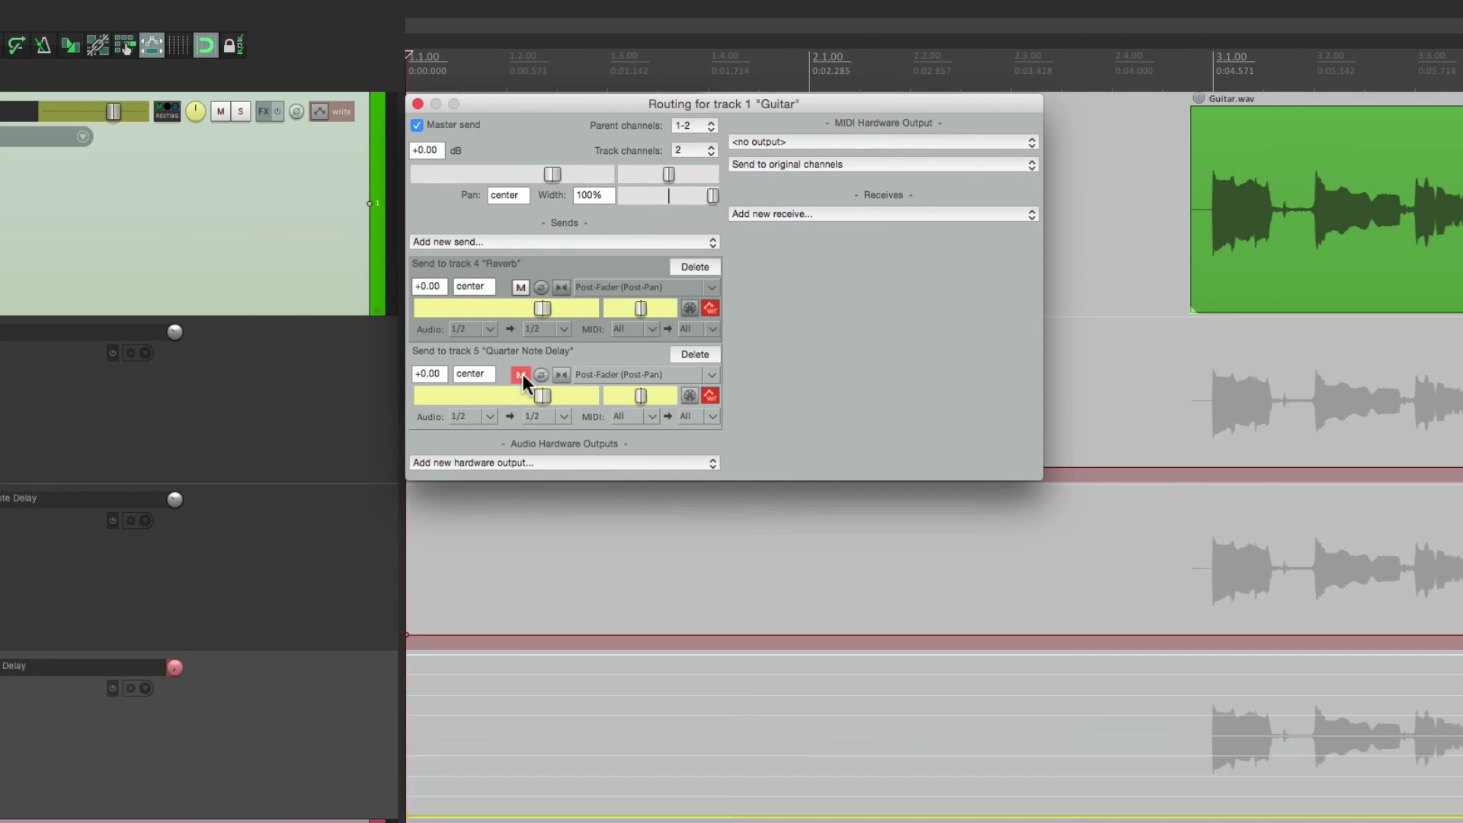
{"action": "scroll", "coordinate": [482, 664], "scroll_direction": "right", "scroll_amount": 5}
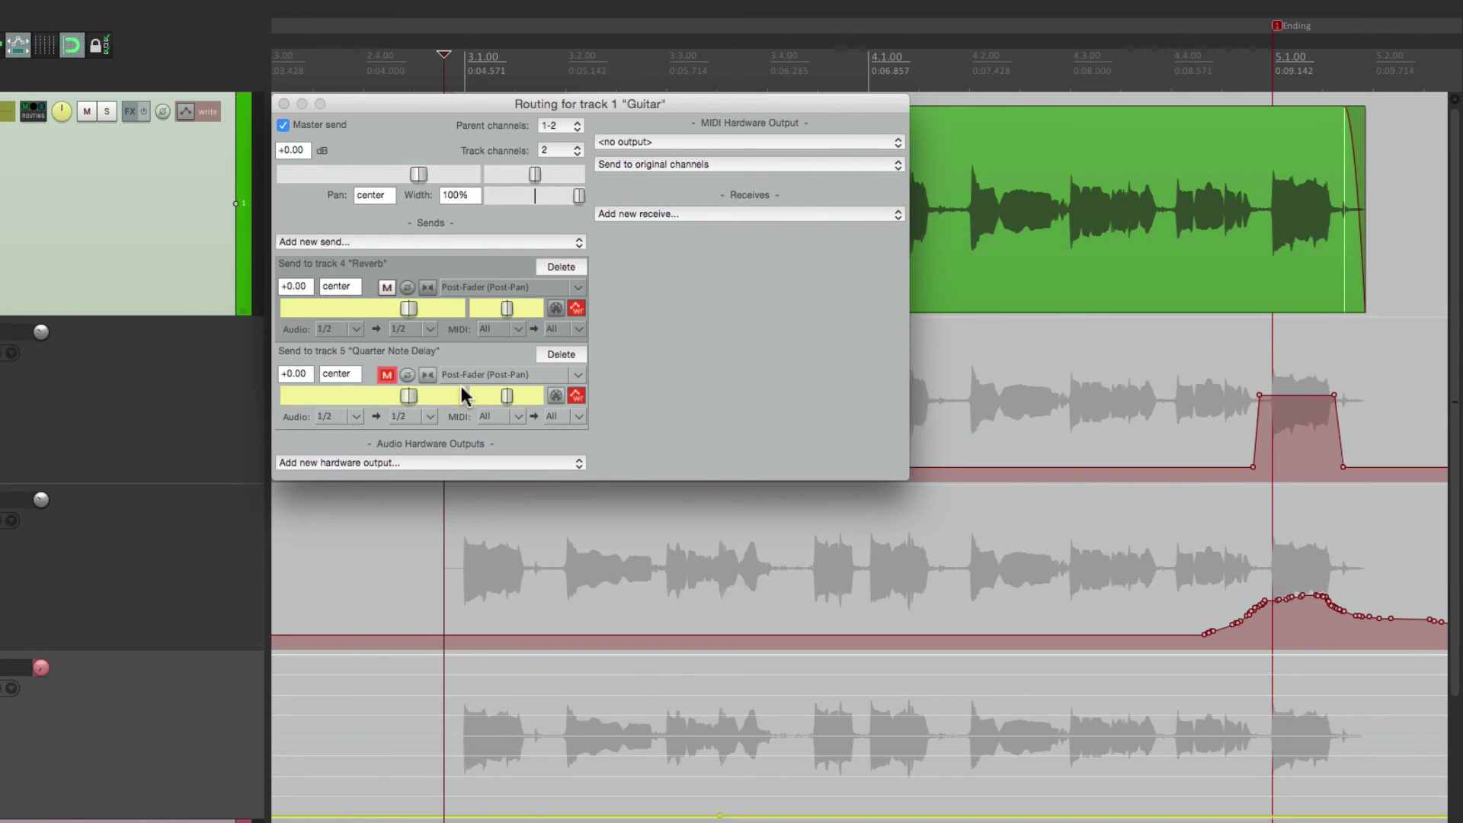
- During playback, unmute the delay send as the last note arrives, writing mute automation
{"action": "key", "text": "space"}
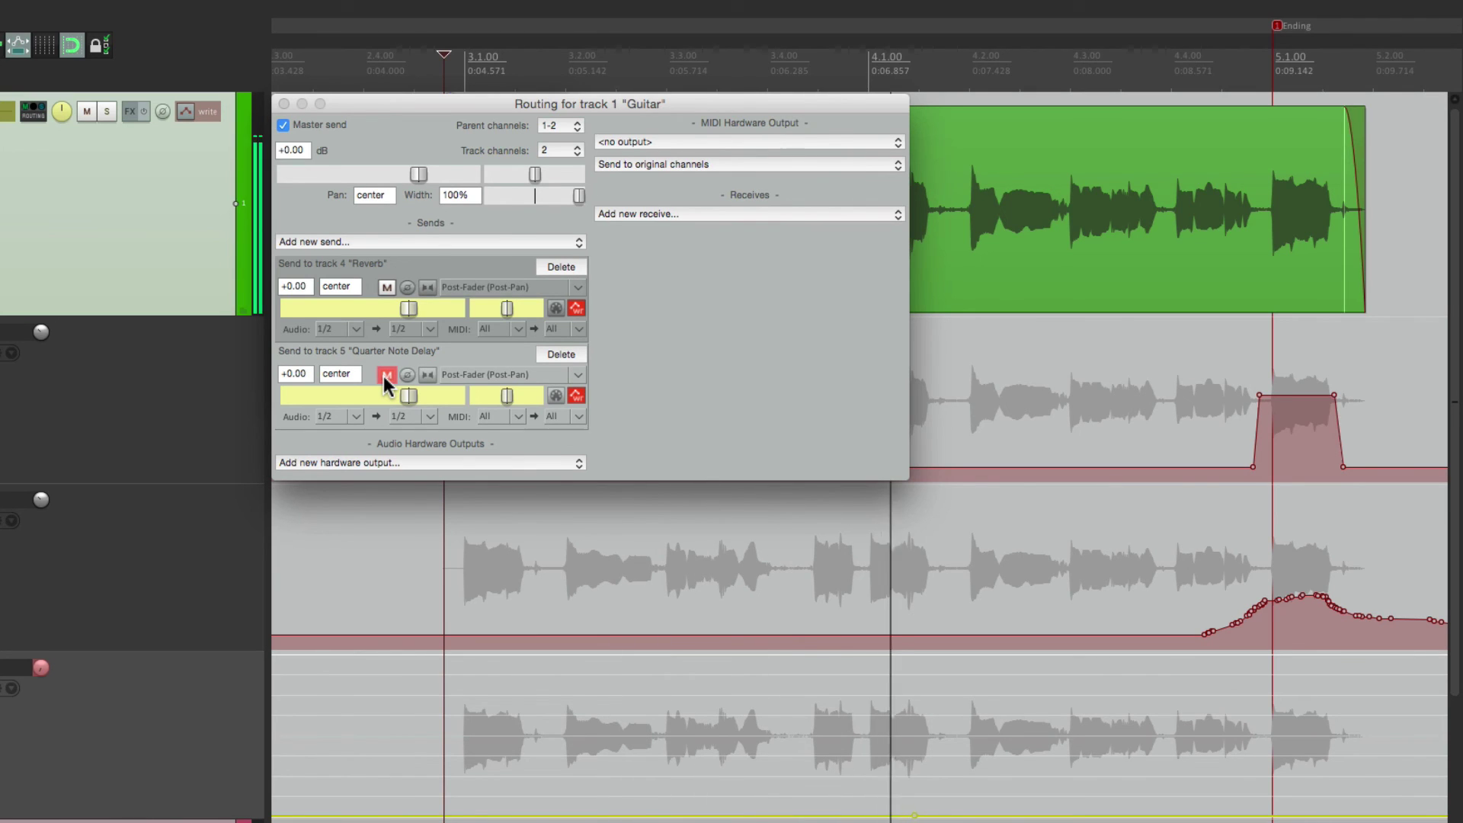
{"action": "left_click", "coordinate": [386, 374]}
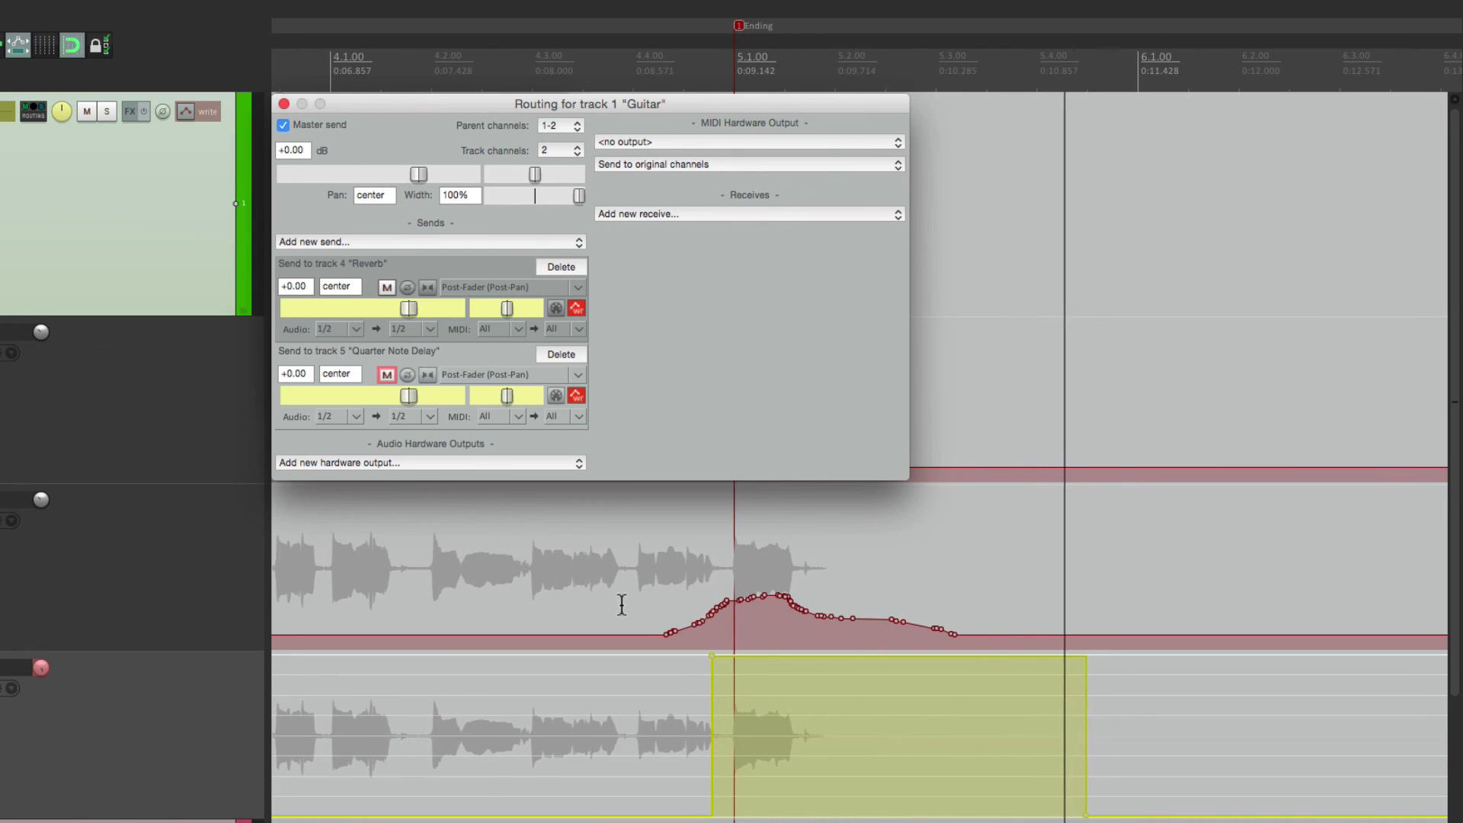
{"action": "key", "text": "space"}
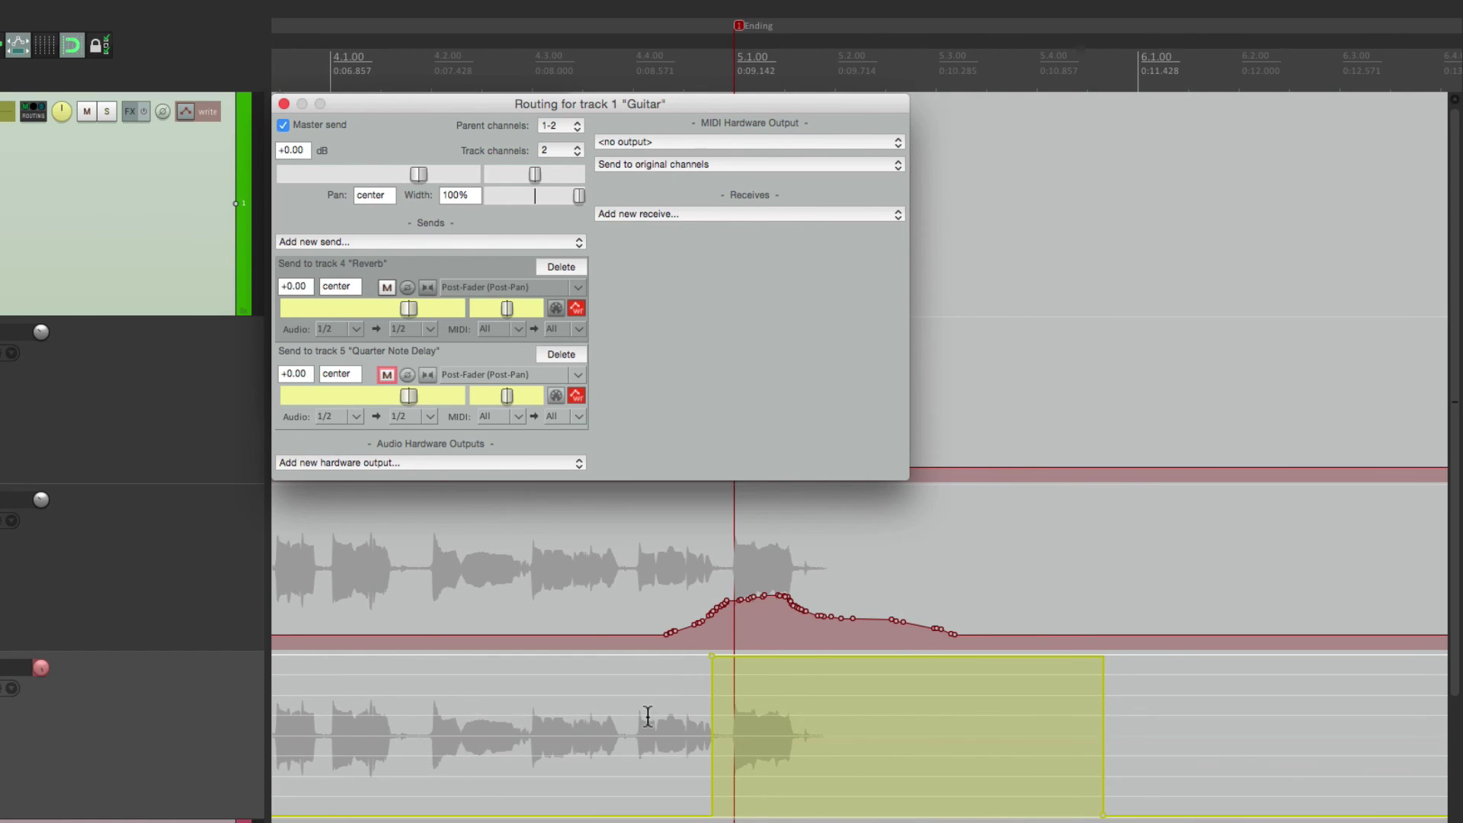
- Move the send-mute envelope points so the unmuted stretch starts at the last note's onset
{"action": "scroll", "coordinate": [752, 719], "scroll_direction": "up", "scroll_amount": 4}
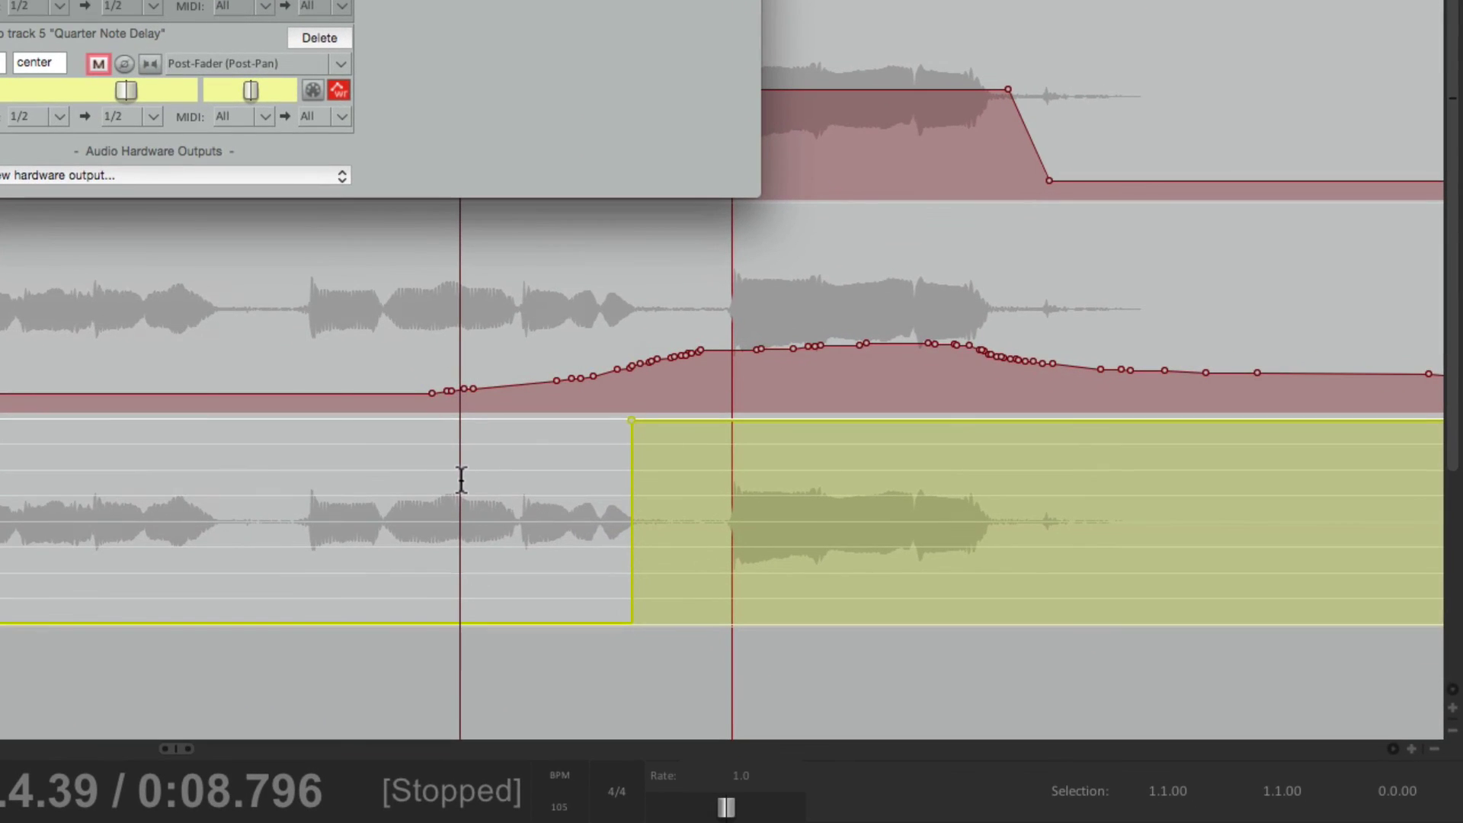
{"action": "left_click_drag", "start_coordinate": [630, 424], "coordinate": [679, 420]}
{"action": "scroll", "coordinate": [611, 475], "scroll_direction": "down", "scroll_amount": 3}
{"action": "scroll", "coordinate": [868, 555], "scroll_direction": "right", "scroll_amount": 5}
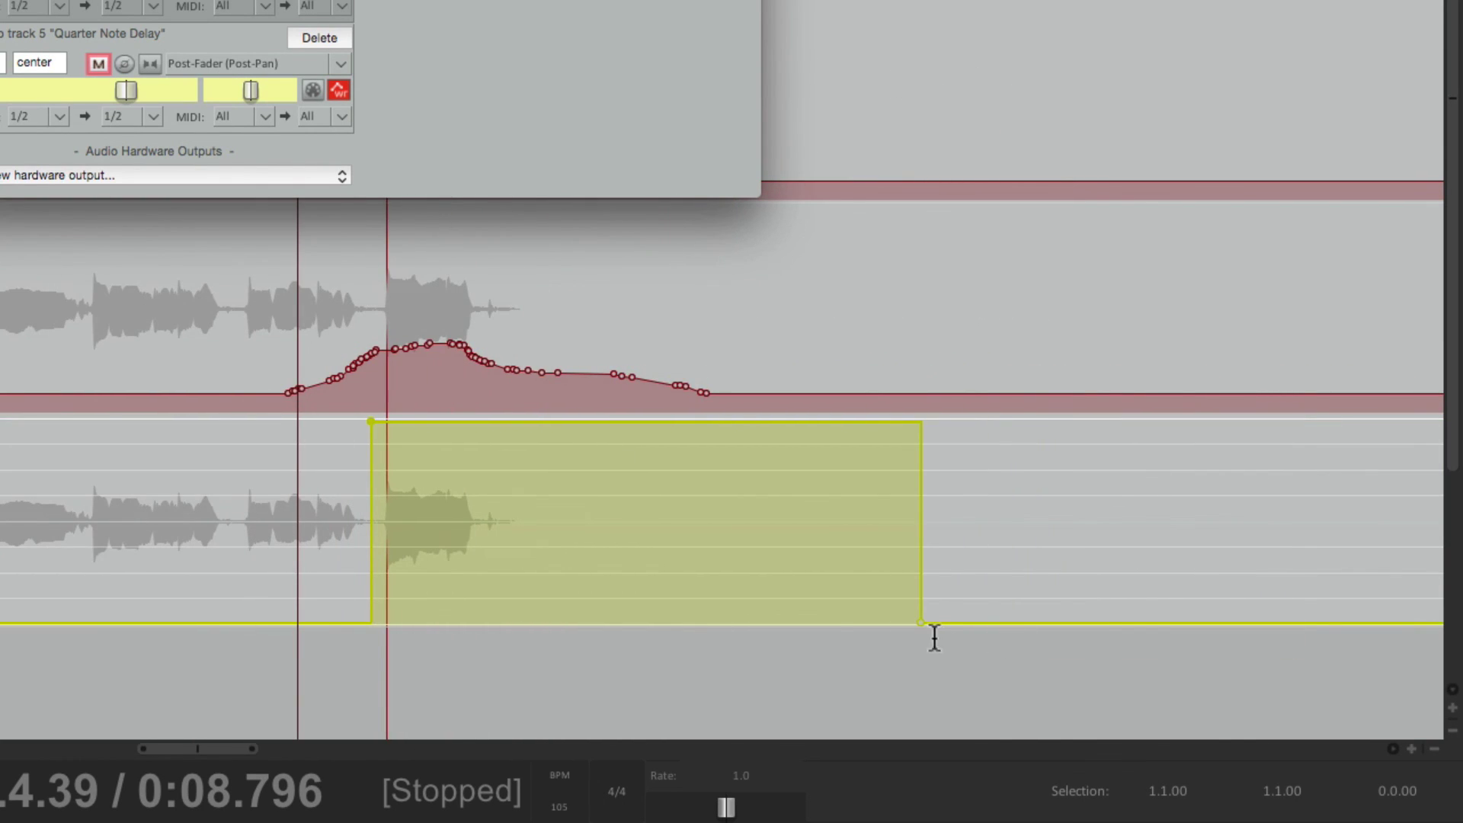
{"action": "left_click_drag", "start_coordinate": [933, 625], "coordinate": [544, 655]}
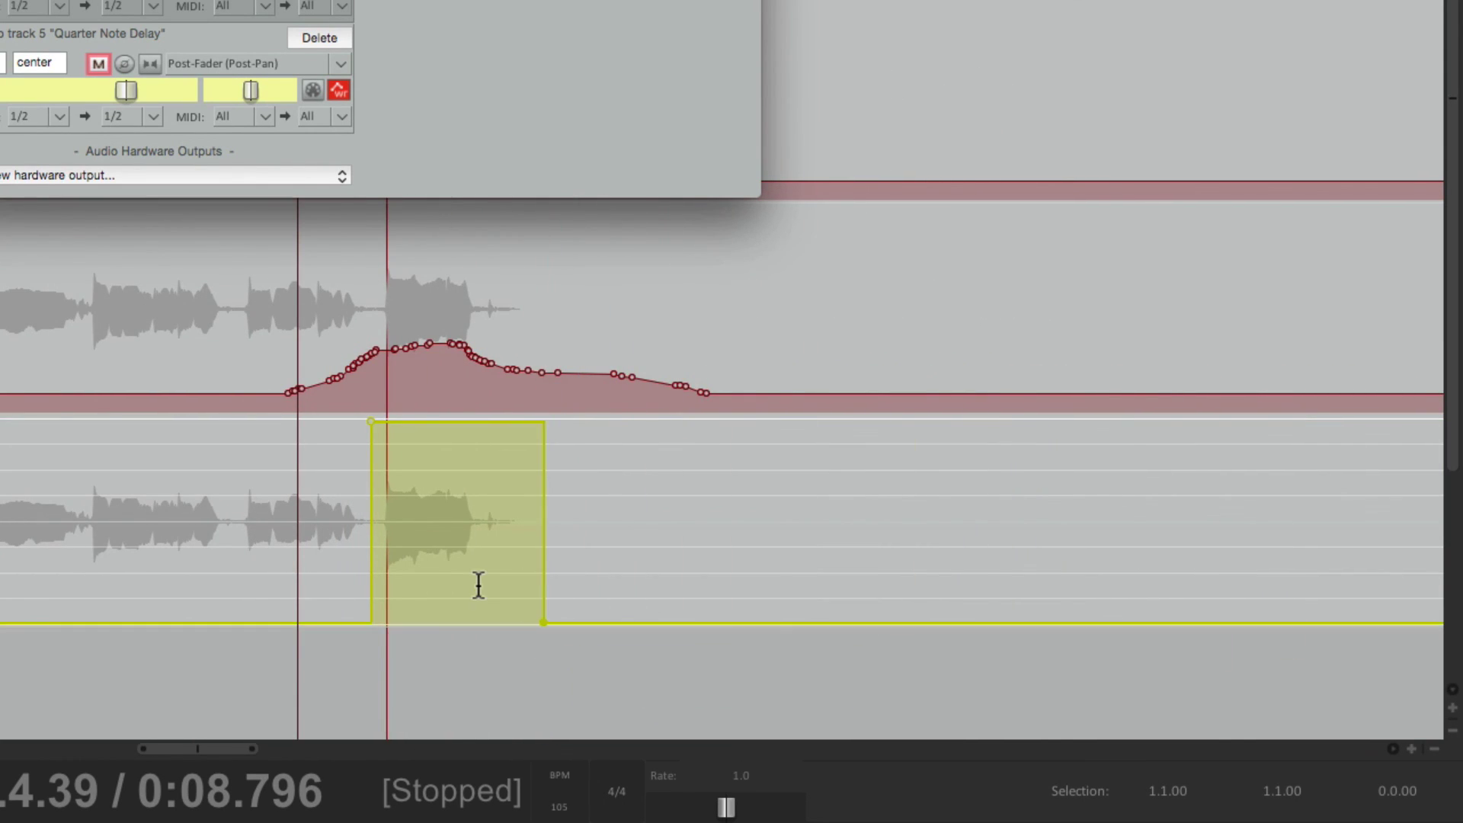
{"action": "scroll", "coordinate": [424, 555], "scroll_direction": "left", "scroll_amount": 6}
{"action": "scroll", "coordinate": [210, 489], "scroll_direction": "left", "scroll_amount": 8}
{"action": "scroll", "coordinate": [202, 484], "scroll_direction": "down", "scroll_amount": 3}
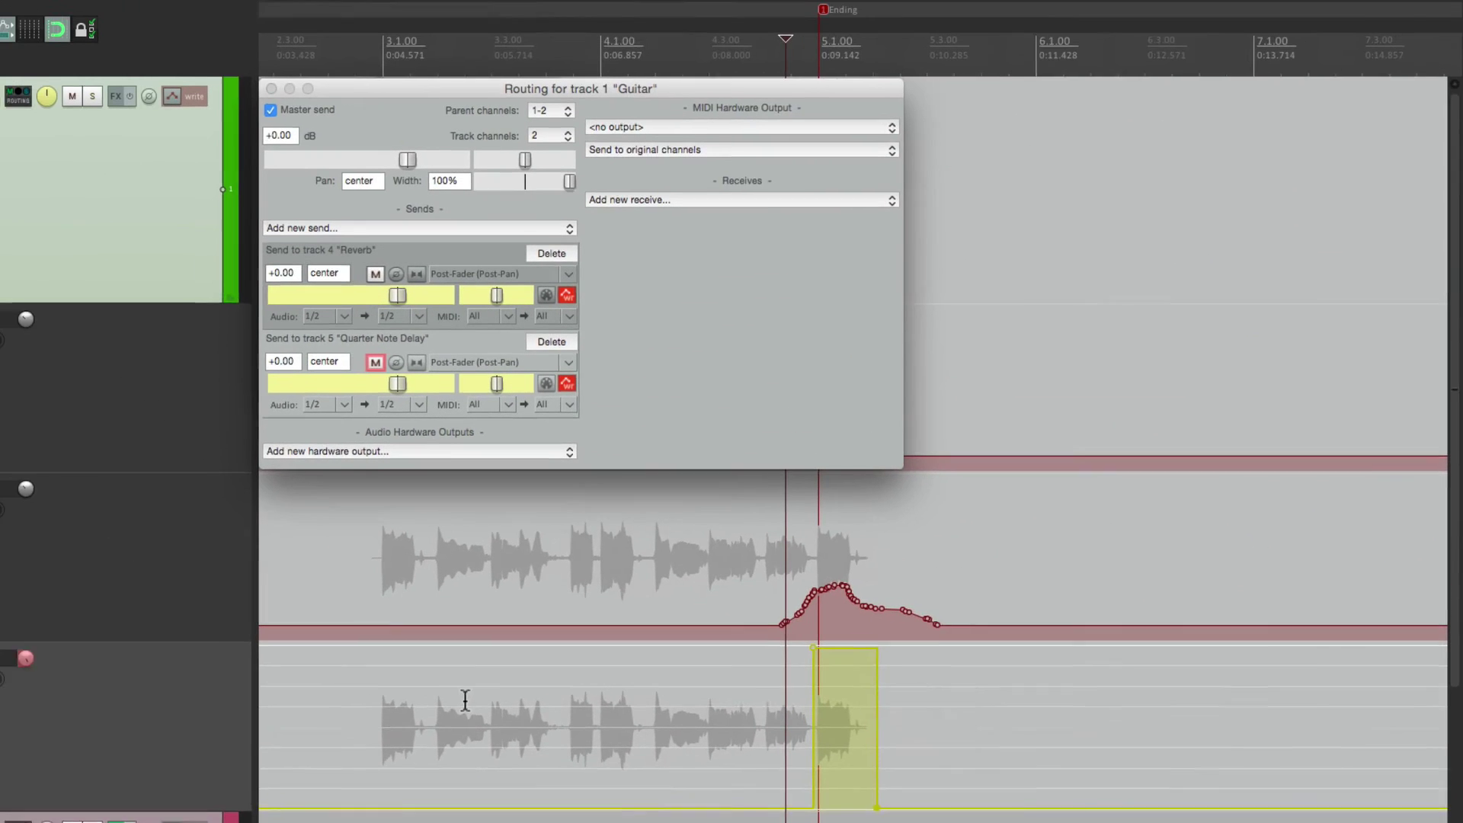
- Play back from an earlier point to hear the delay on only the last note
{"action": "left_click", "coordinate": [90, 503]}
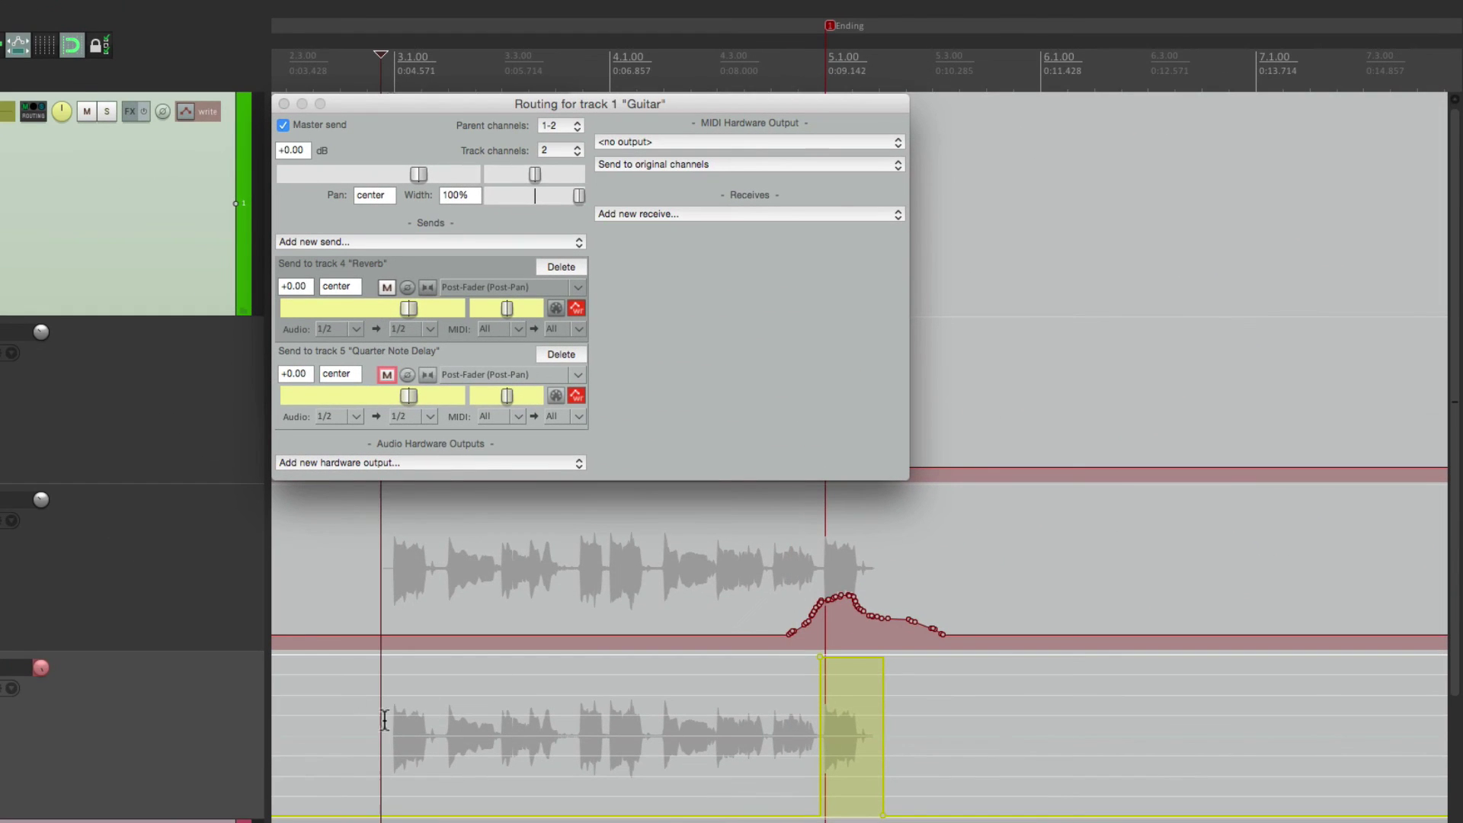
{"action": "scroll", "coordinate": [787, 725], "scroll_direction": "up", "scroll_amount": 4}
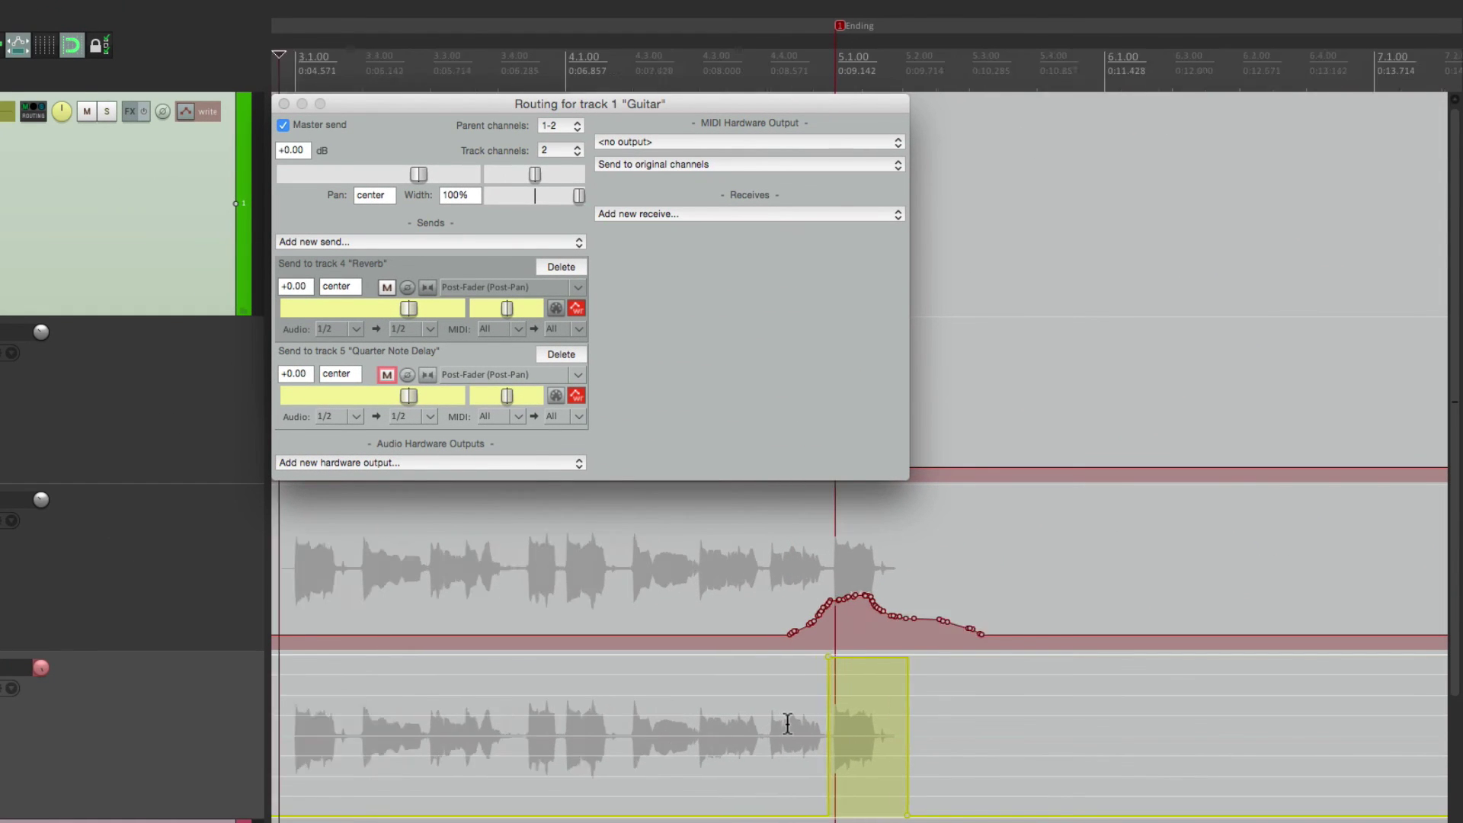
{"action": "key", "text": "space"}
{"action": "scroll", "coordinate": [484, 774], "scroll_direction": "right", "scroll_amount": 3}
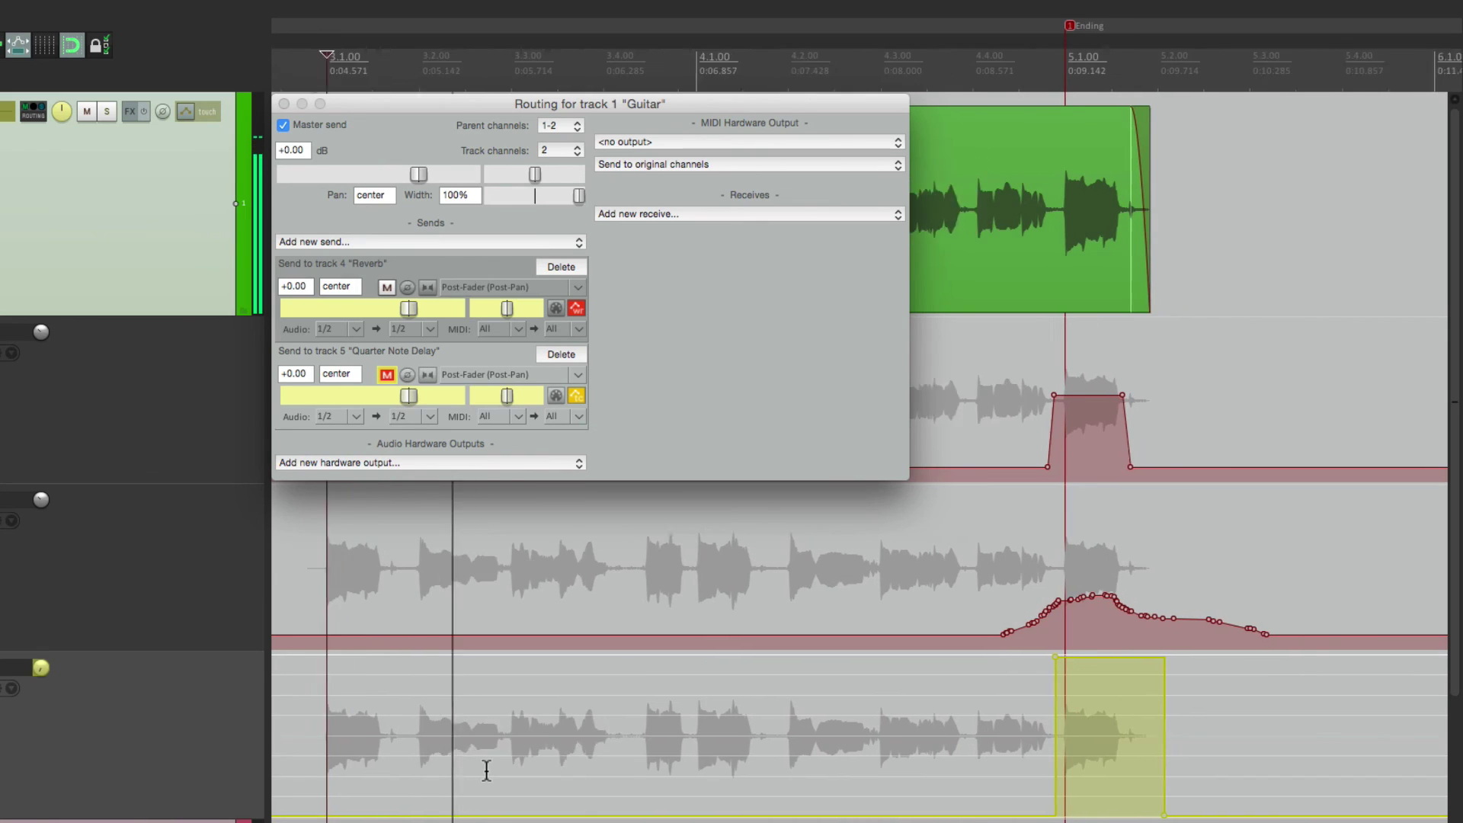
{"action": "scroll", "coordinate": [523, 769], "scroll_direction": "up", "scroll_amount": 3}
{"action": "scroll", "coordinate": [522, 769], "scroll_direction": "right", "scroll_amount": 10}
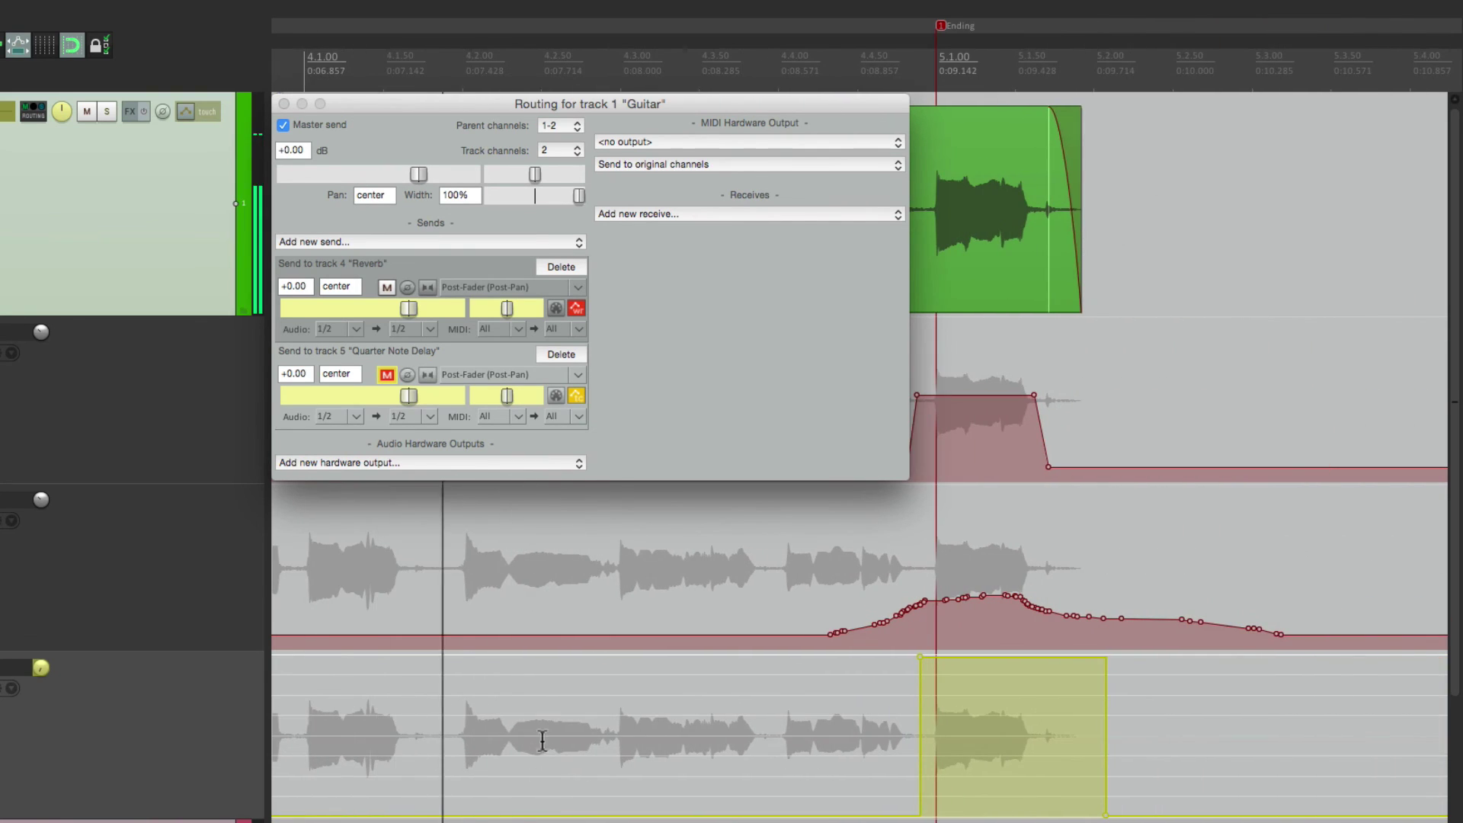
{"action": "scroll", "coordinate": [544, 735], "scroll_direction": "left", "scroll_amount": 4}
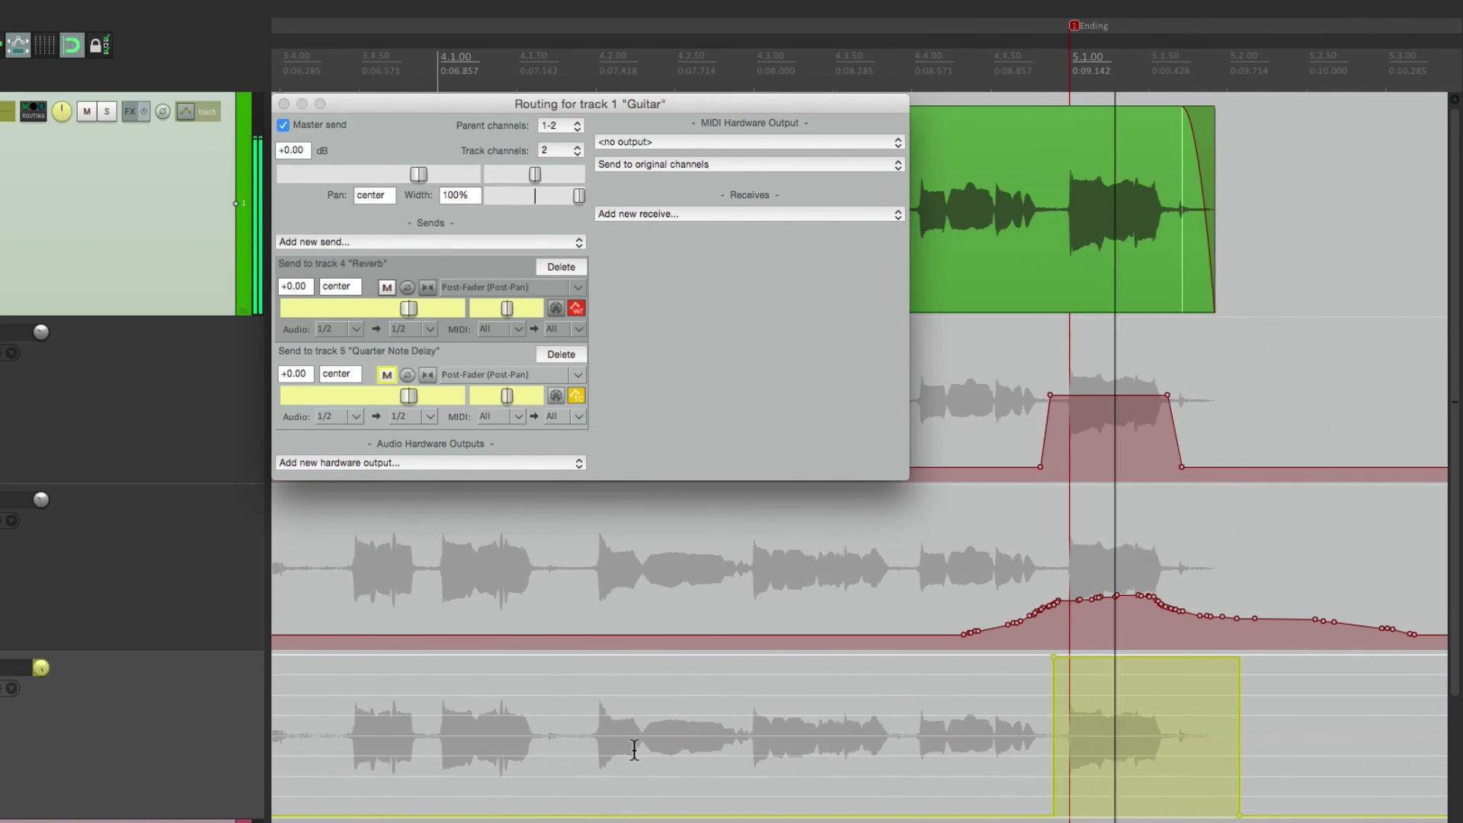